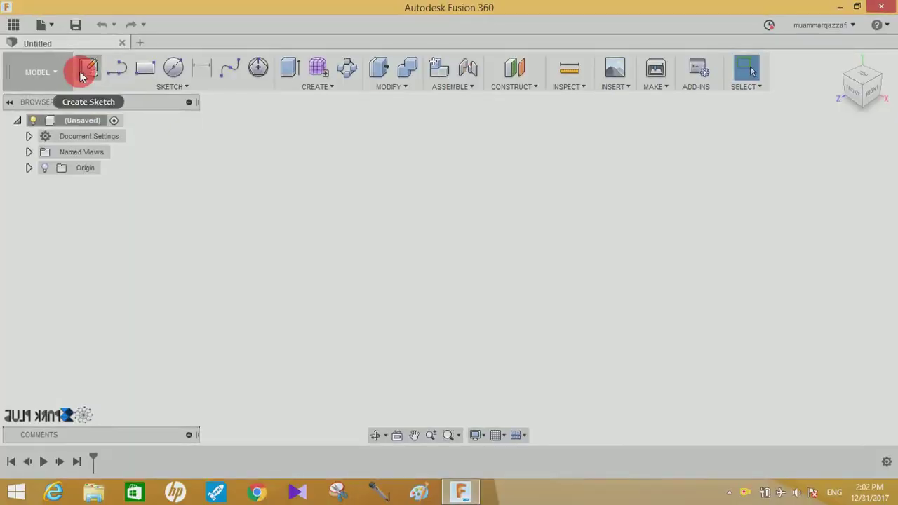
Start a sketch on the XY plane and draw a 42.33 mm vertical line up from the origin
click(88, 67)
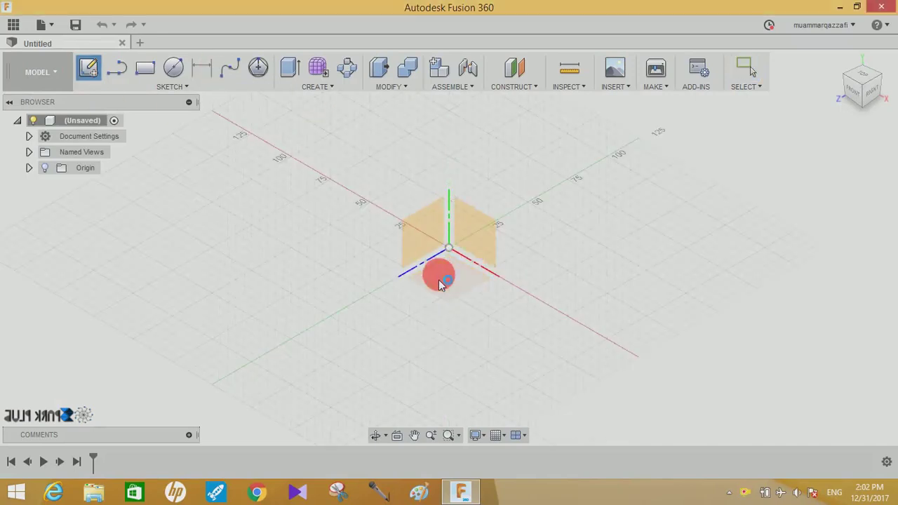
click(438, 274)
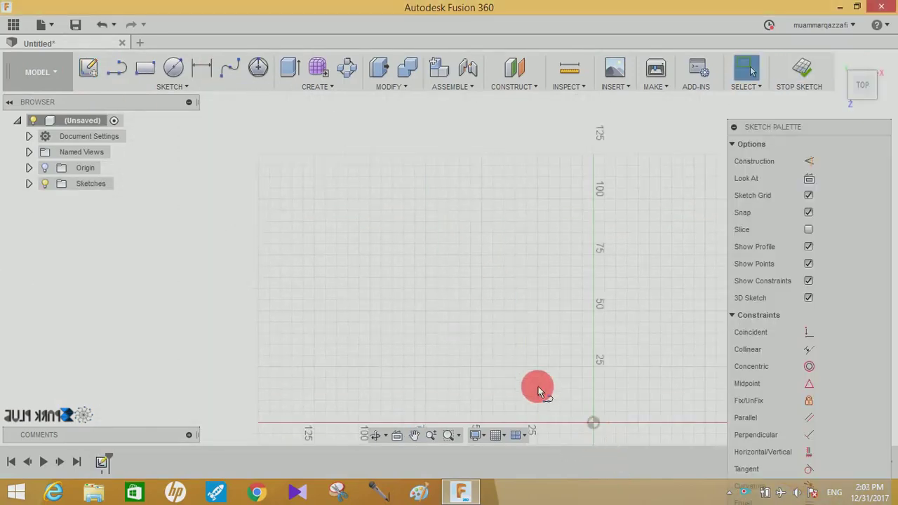
key(l)
click(474, 324)
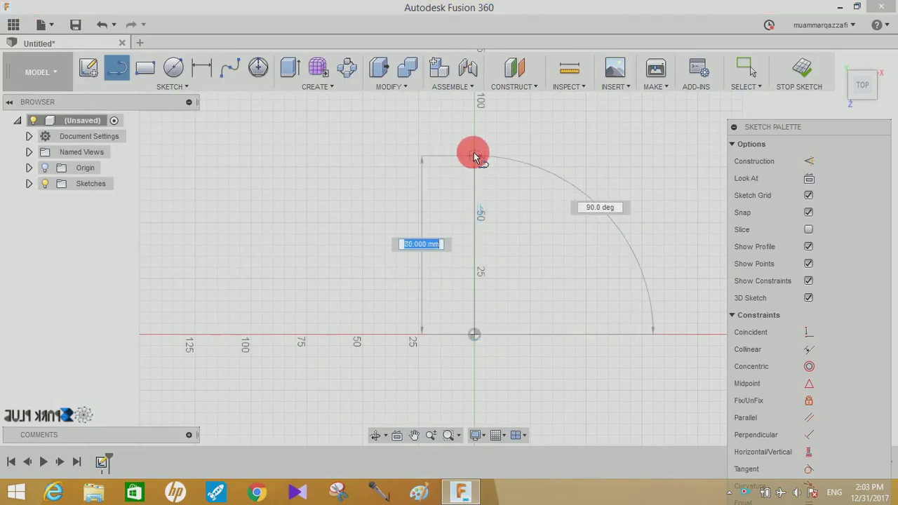
text(2.33)
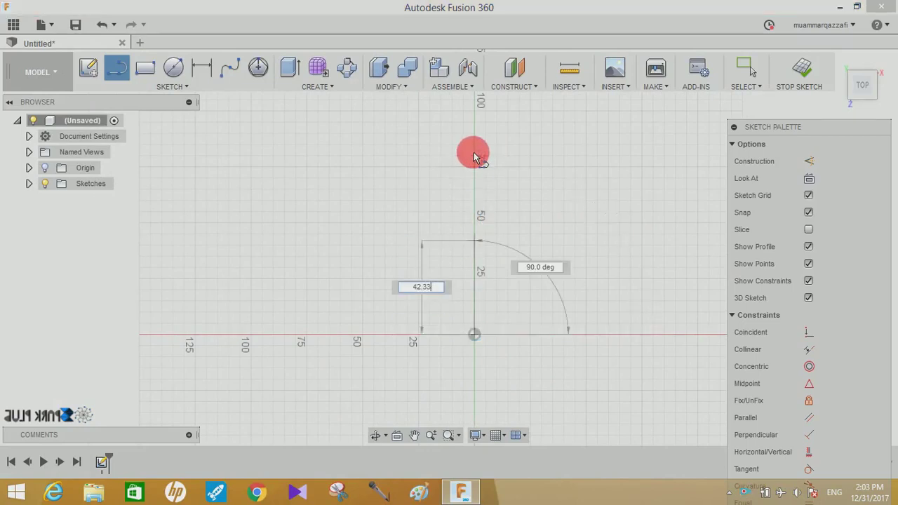
key(Return)
key(Escape)
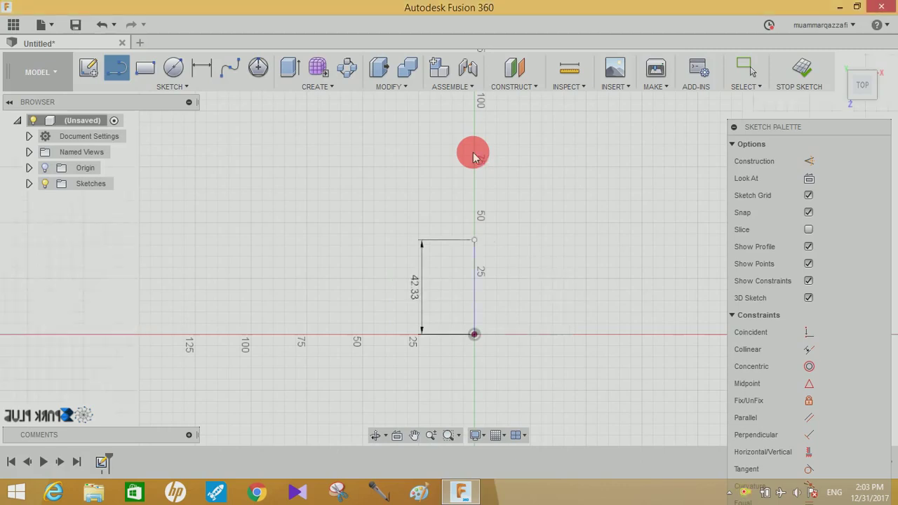
scroll(435, 379, up, 2)
scroll(448, 322, up, 2)
Draw a horizontal line from the origin leftward along X
key(l)
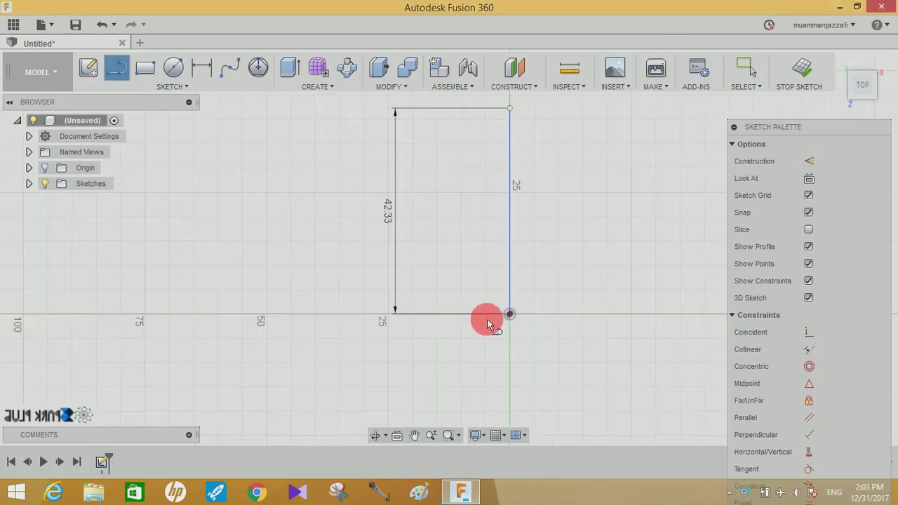
mouse_move(509, 315)
mouse_down()
mouse_move(361, 283)
mouse_move(390, 242)
mouse_up()
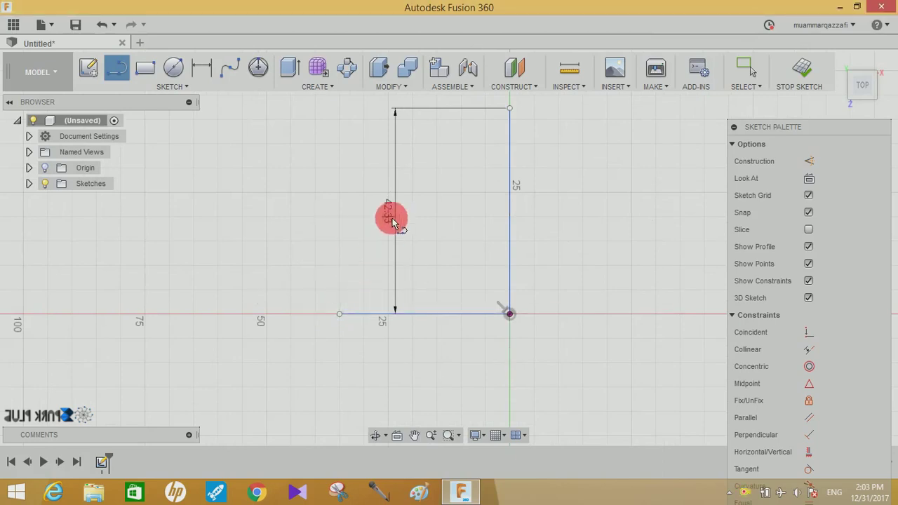
key(Escape)
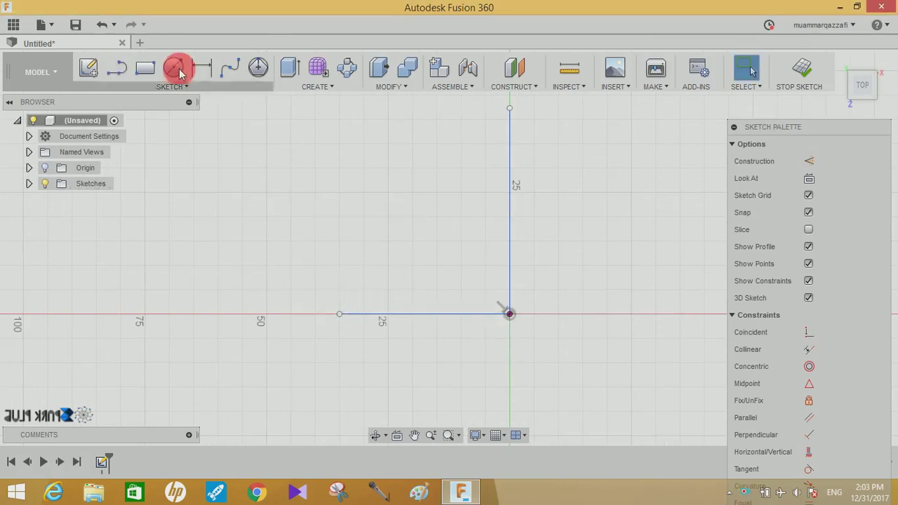
Place three sketch points beside the vertical line
click(174, 86)
click(152, 164)
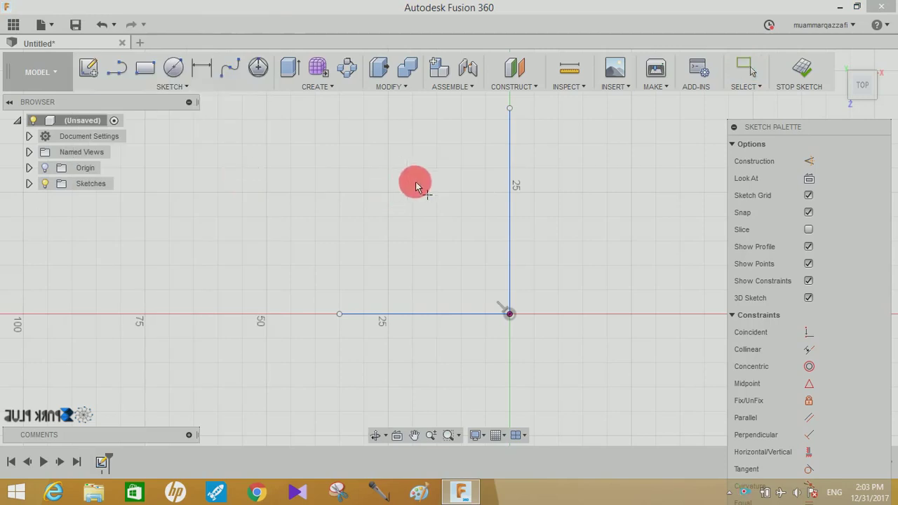
click(441, 234)
click(466, 270)
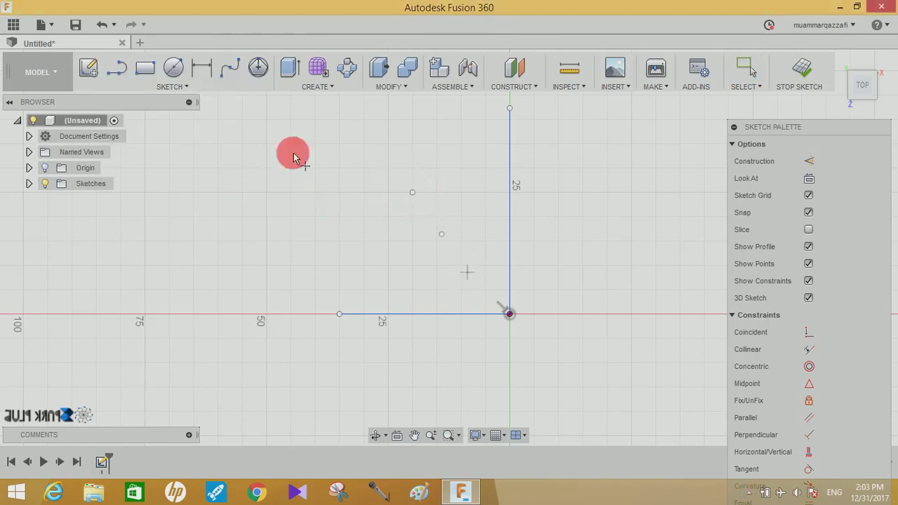
click(201, 66)
key(Escape)
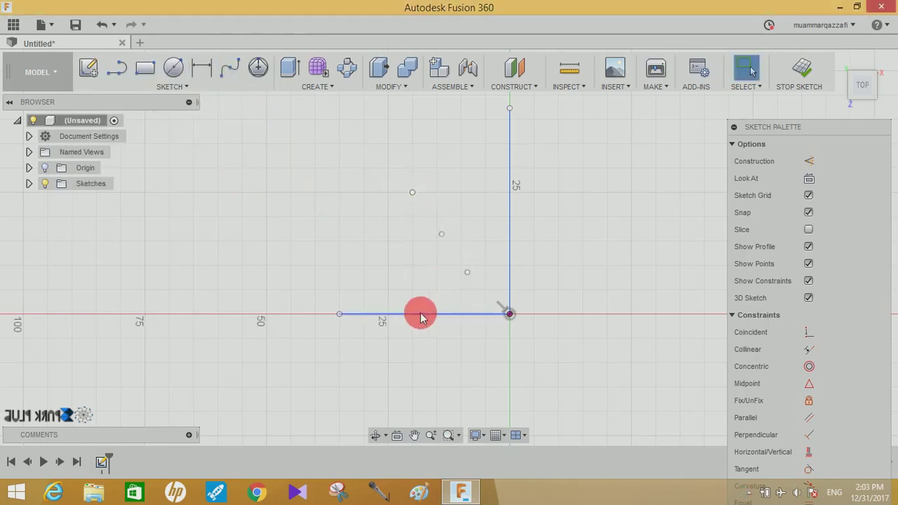
Dimension the top point at height 21.70 and offset 16.92 from the vertical line
click(417, 314)
click(200, 70)
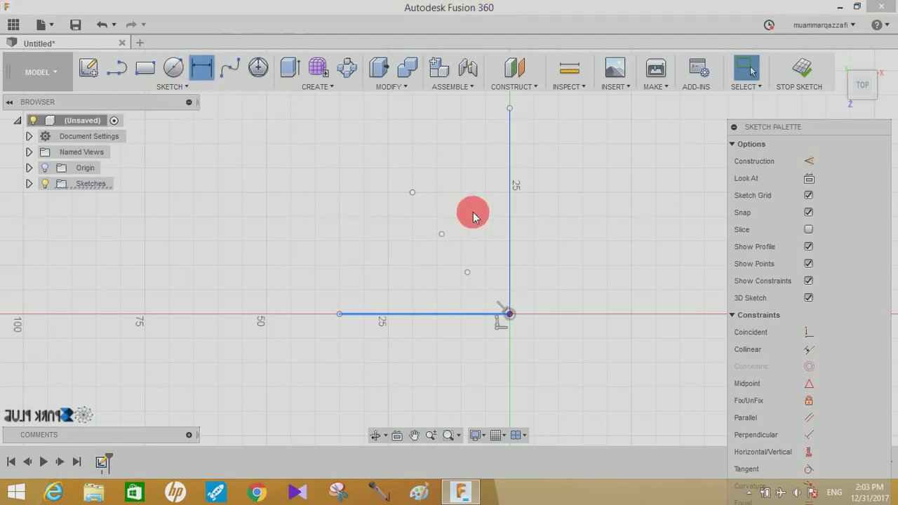
click(412, 192)
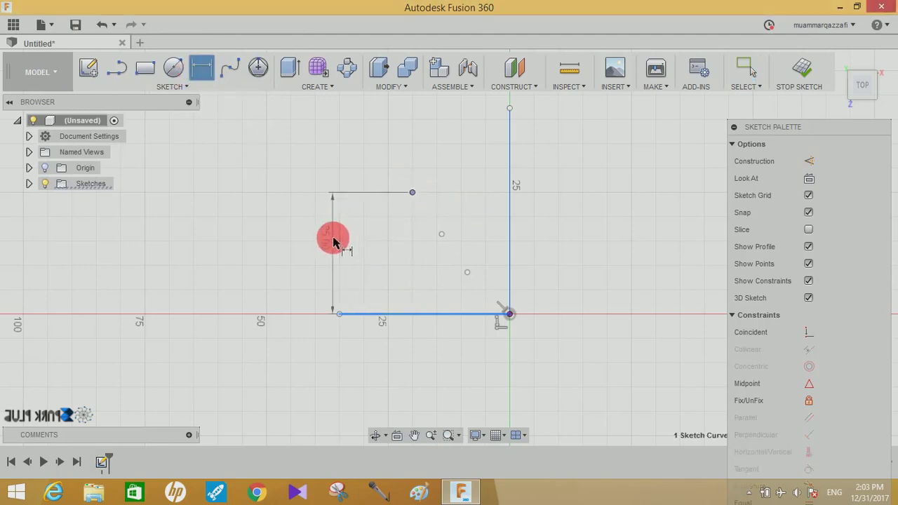
click(334, 241)
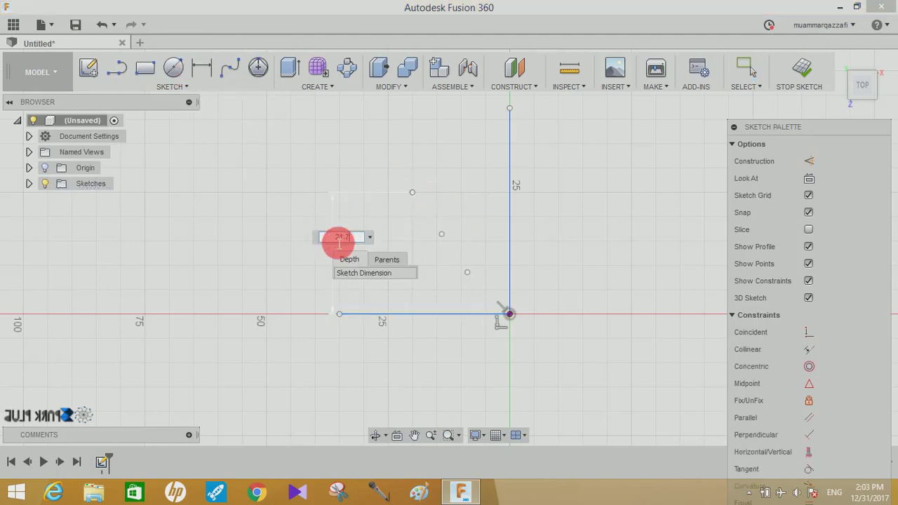
key(Escape)
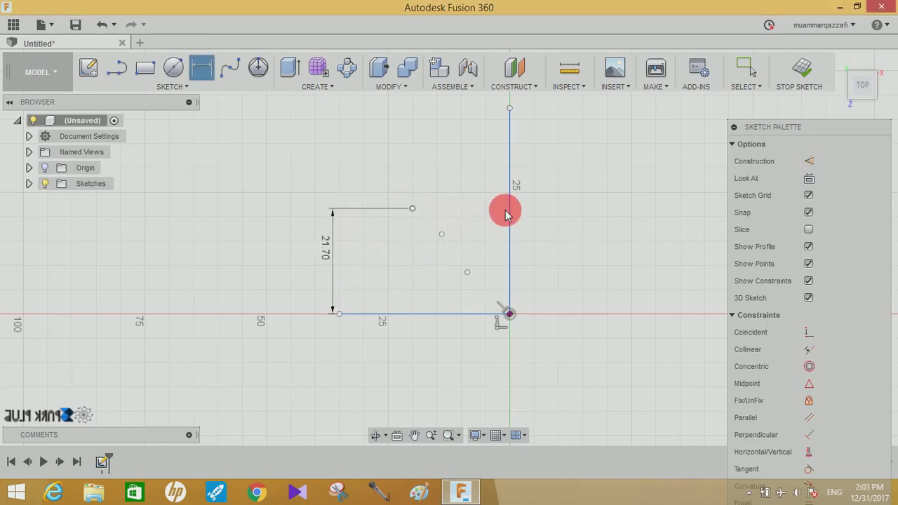
key(Escape)
click(510, 203)
click(211, 84)
click(414, 209)
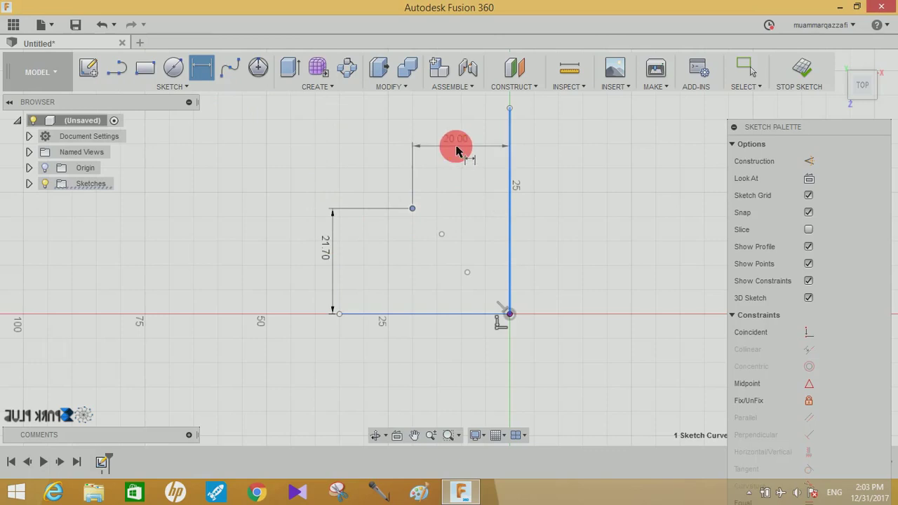
click(456, 146)
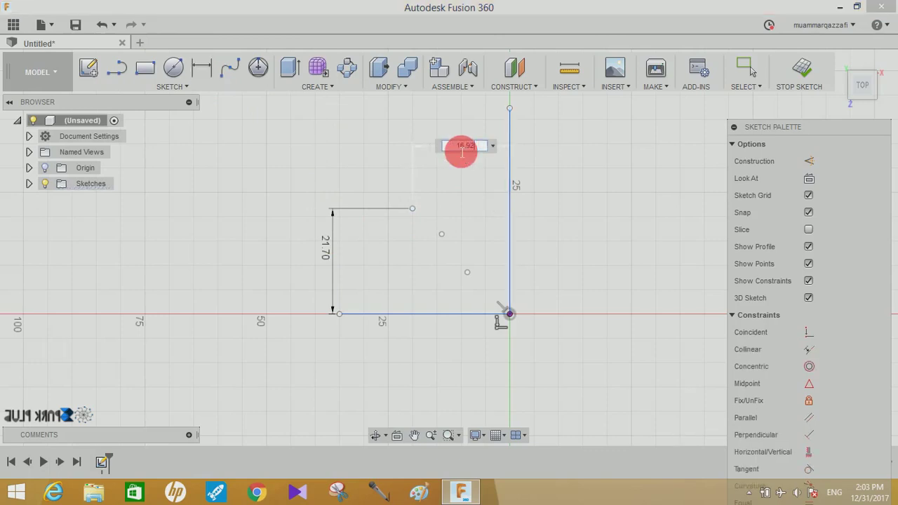
click(456, 148)
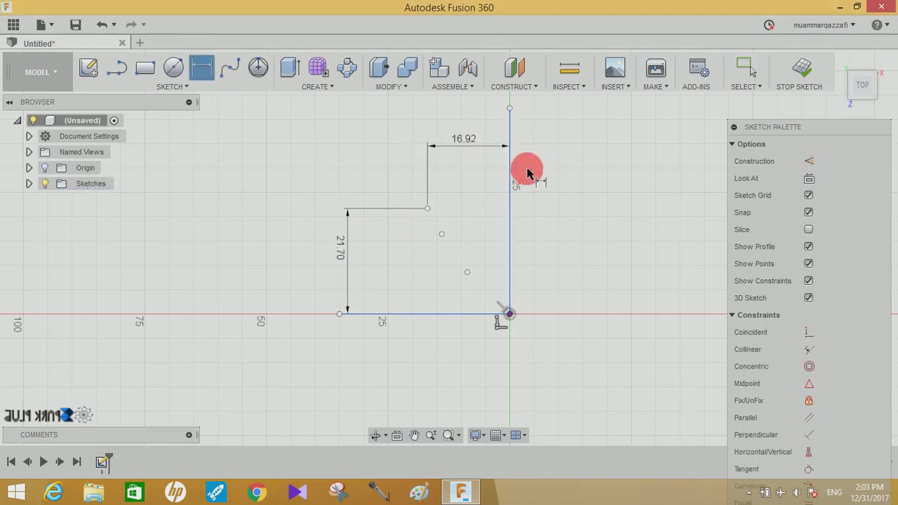
Dimension the middle point at height 14.82 and offset 14.82
click(442, 235)
click(447, 314)
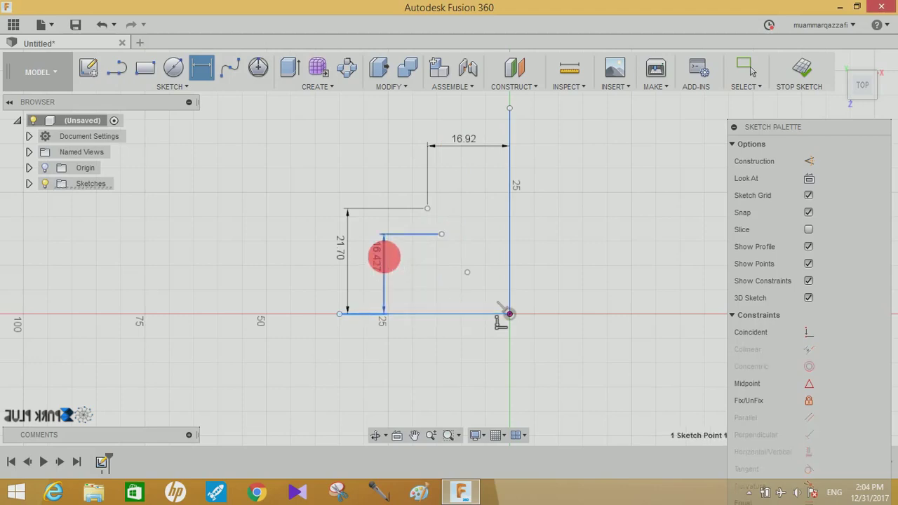
click(383, 258)
text(14.82)
key(Return)
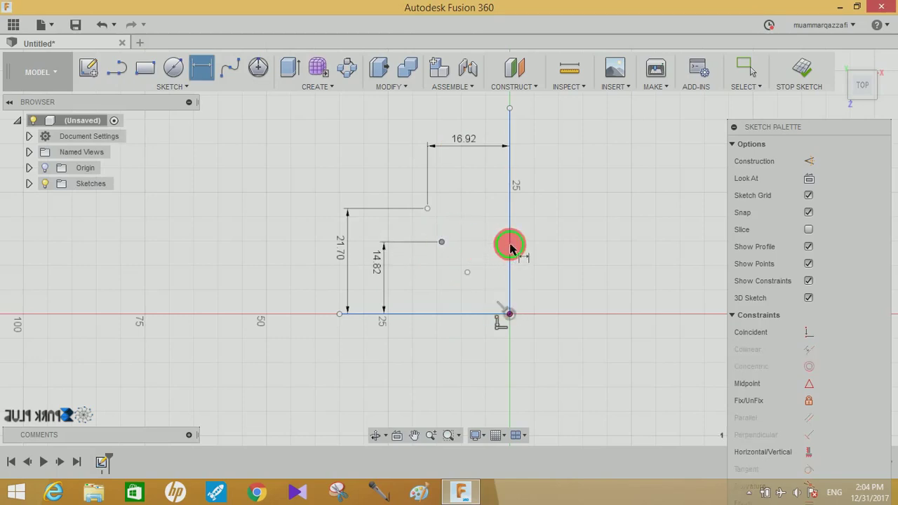
click(510, 247)
click(475, 222)
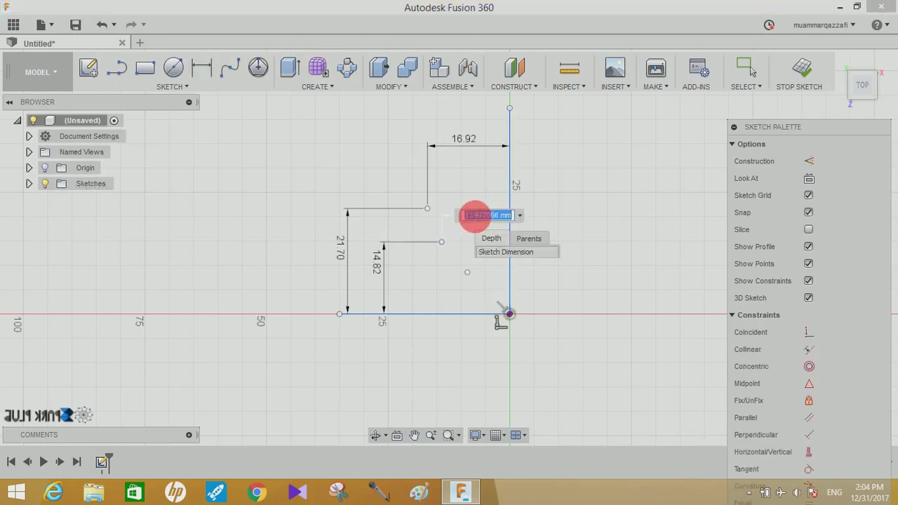
click(457, 276)
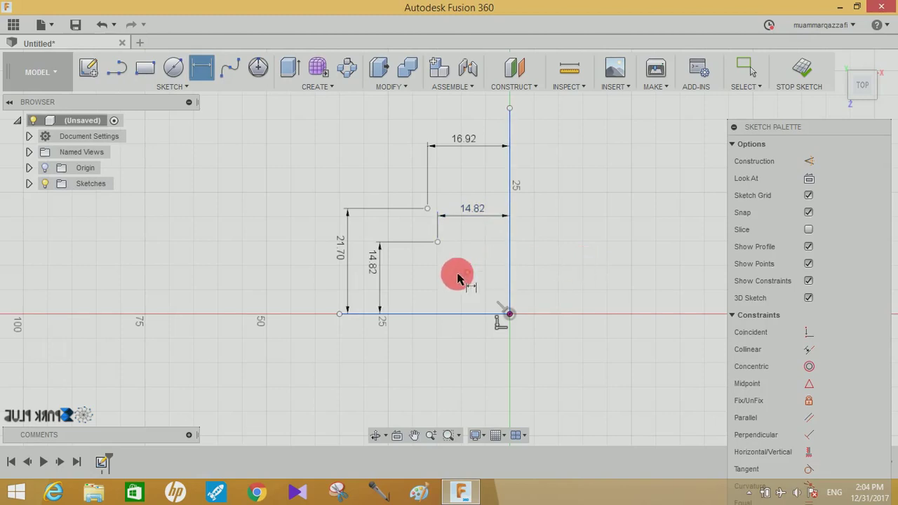
Dimension the lowest point at height 8.47 and offset 10.58
click(472, 317)
click(467, 272)
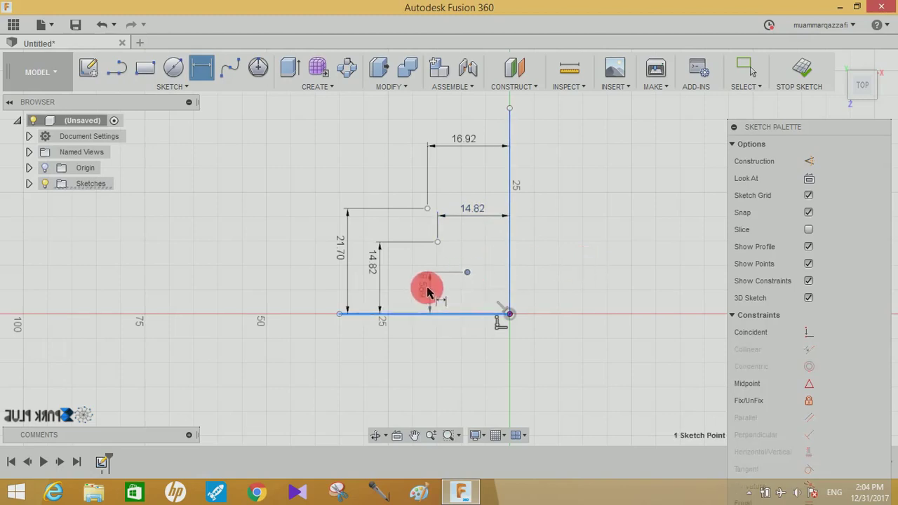
click(427, 291)
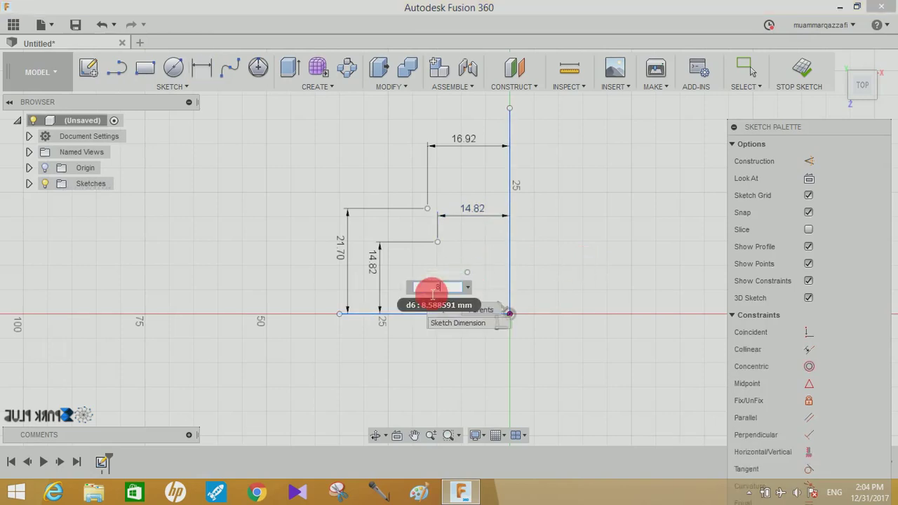
click(428, 292)
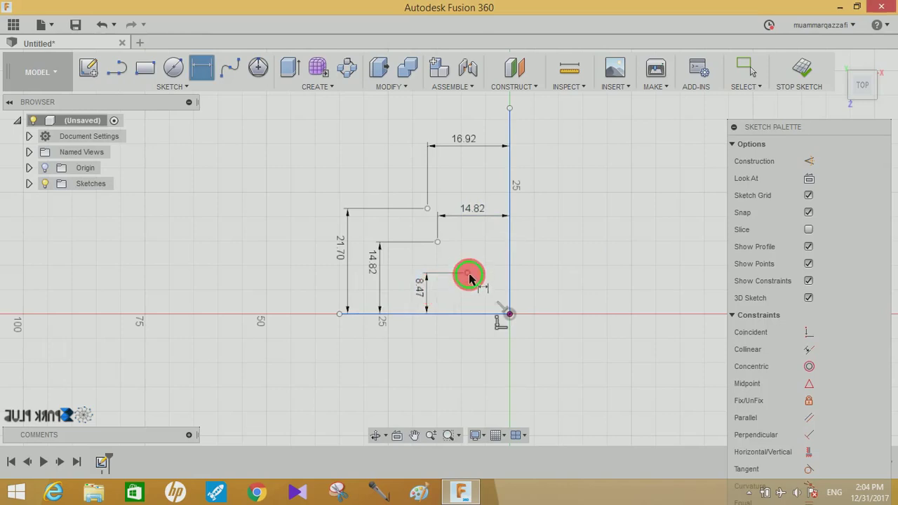
key(Escape)
click(518, 278)
key(d)
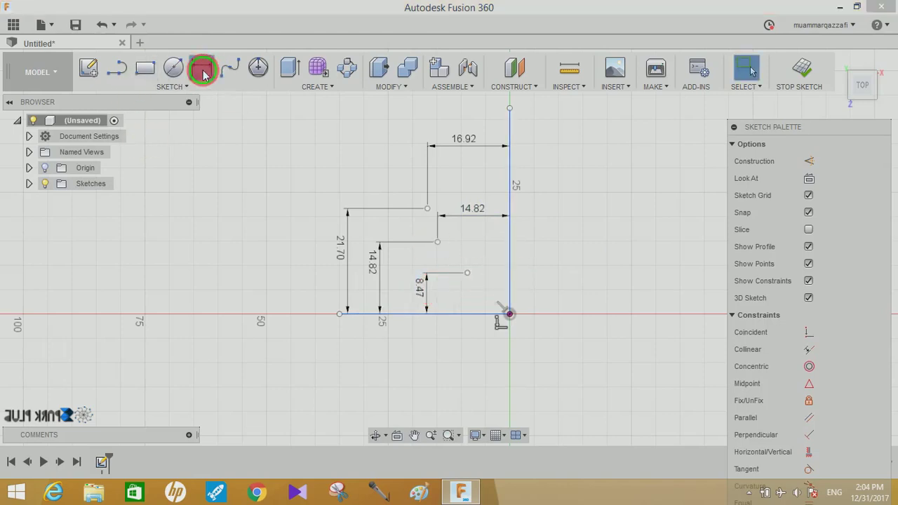
click(476, 277)
click(510, 276)
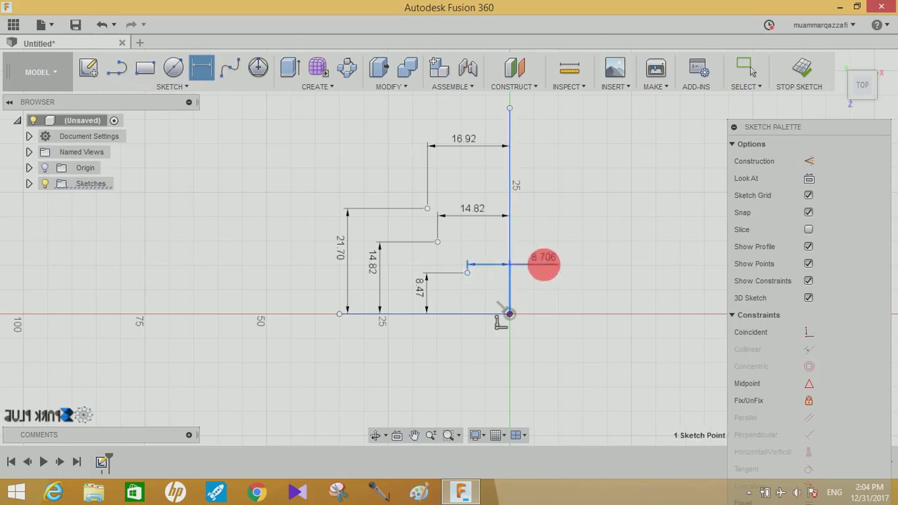
click(544, 264)
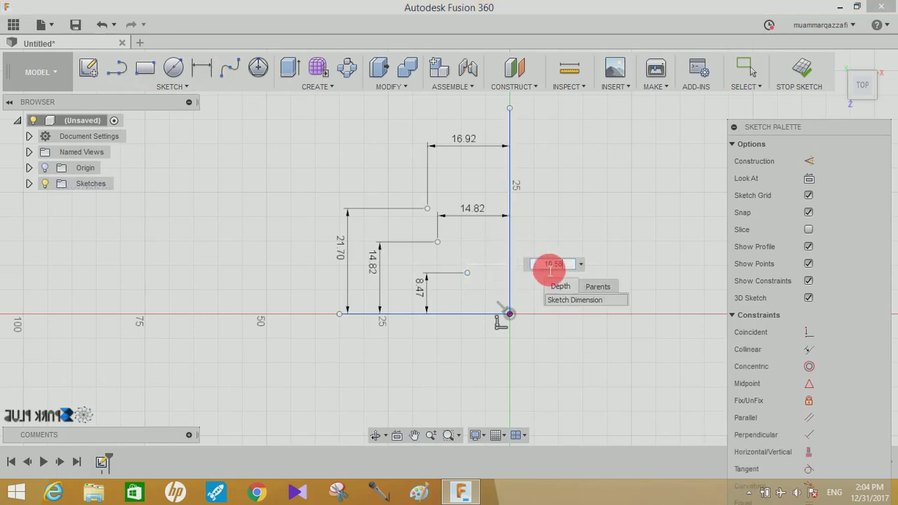
key(Return)
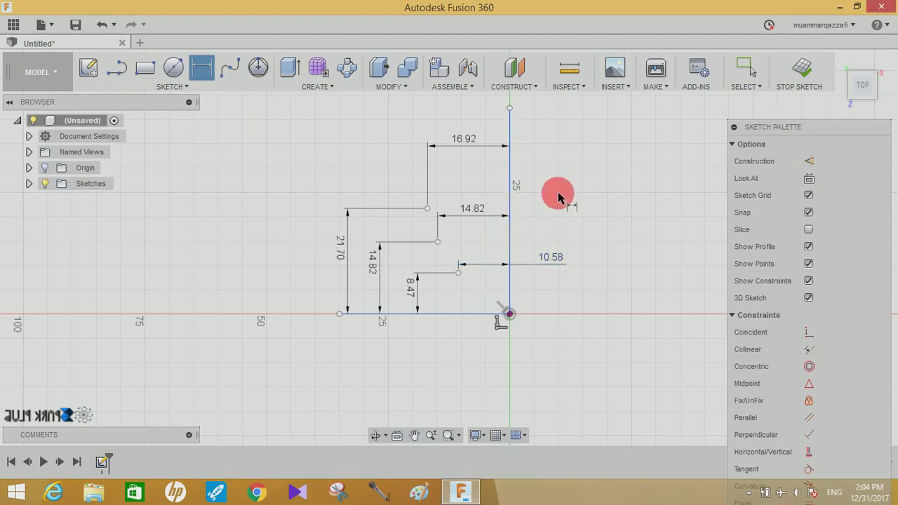
middle_drag(540, 209, 488, 230)
Draw a spline from the vertical line's top through the three points to the base line
click(229, 67)
click(458, 129)
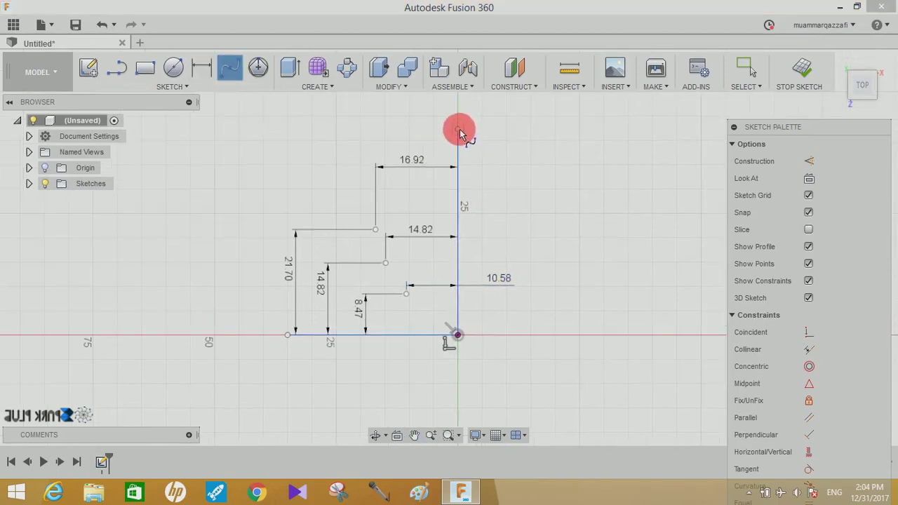
click(375, 230)
click(385, 263)
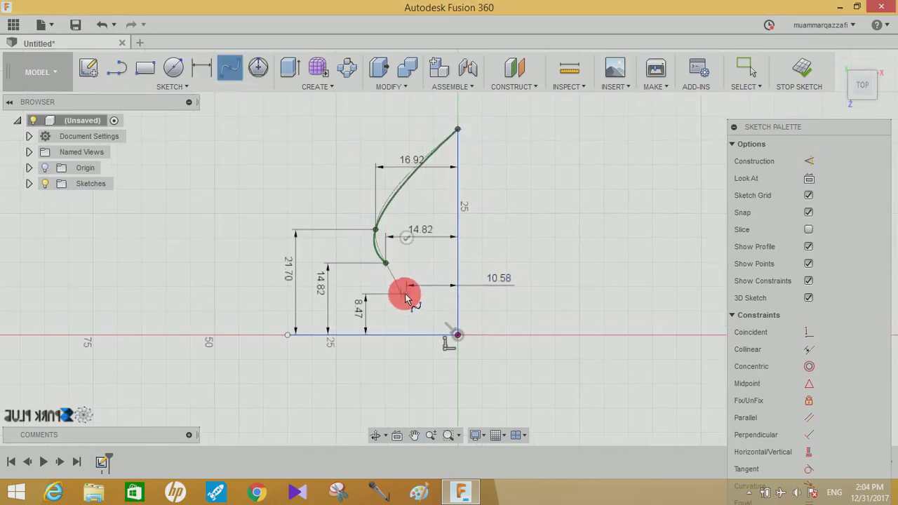
click(405, 293)
click(458, 335)
click(477, 309)
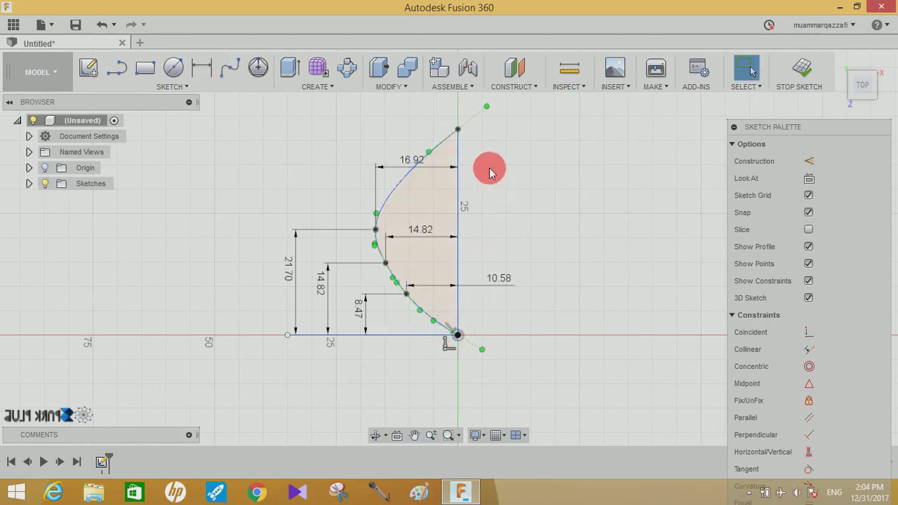
Make the spline's top and bottom tangent handles horizontal
right_click(457, 132)
click(440, 207)
click(486, 117)
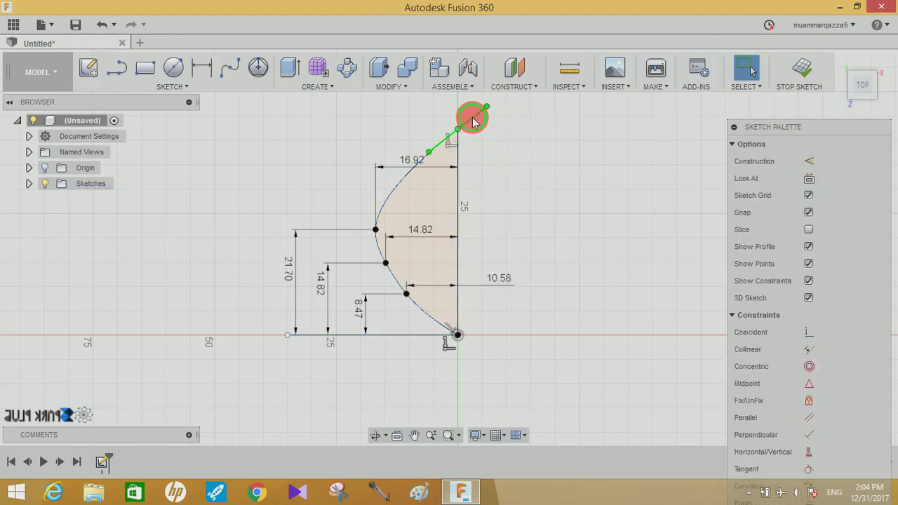
mouse_move(819, 128)
mouse_down()
mouse_move(803, 36)
mouse_move(779, 24)
mouse_up()
click(768, 398)
click(473, 117)
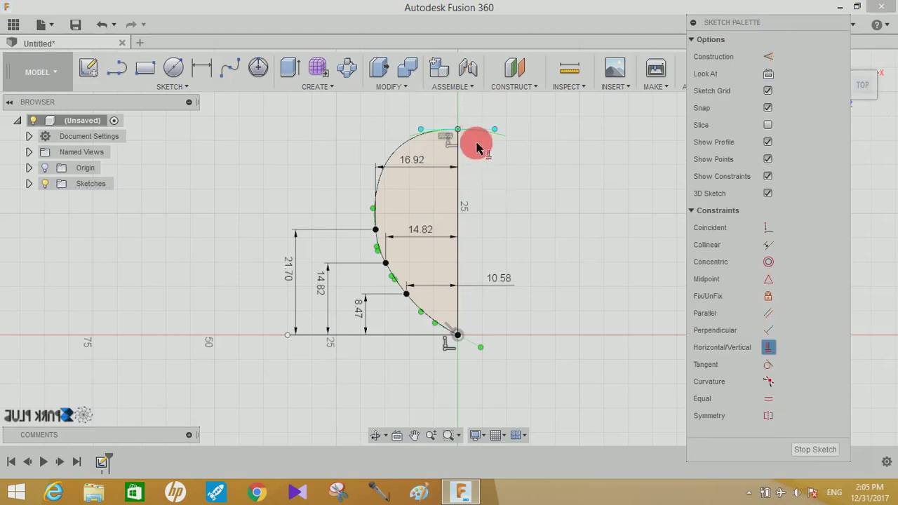
click(470, 345)
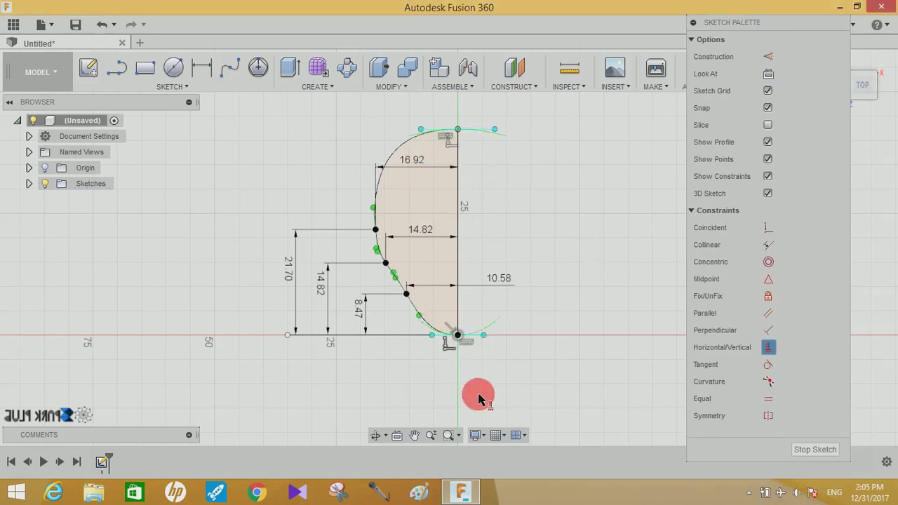
Stretch the bottom tangent handle to smooth the spline's lower curve
scroll(475, 317, up, 2)
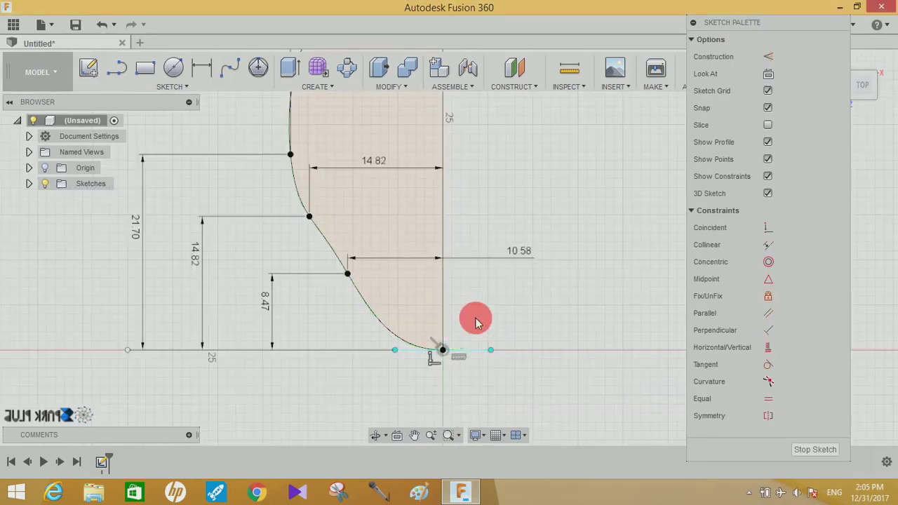
middle_drag(411, 190, 386, 260)
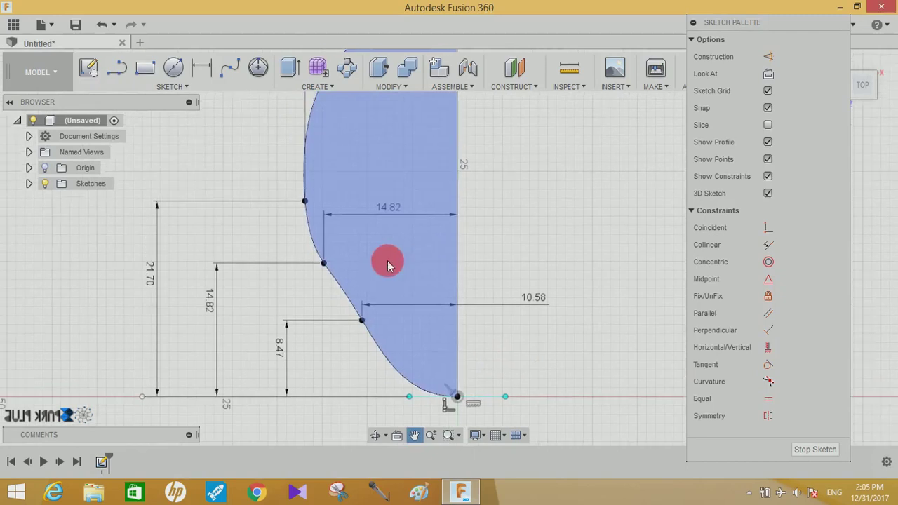
click(336, 282)
click(332, 278)
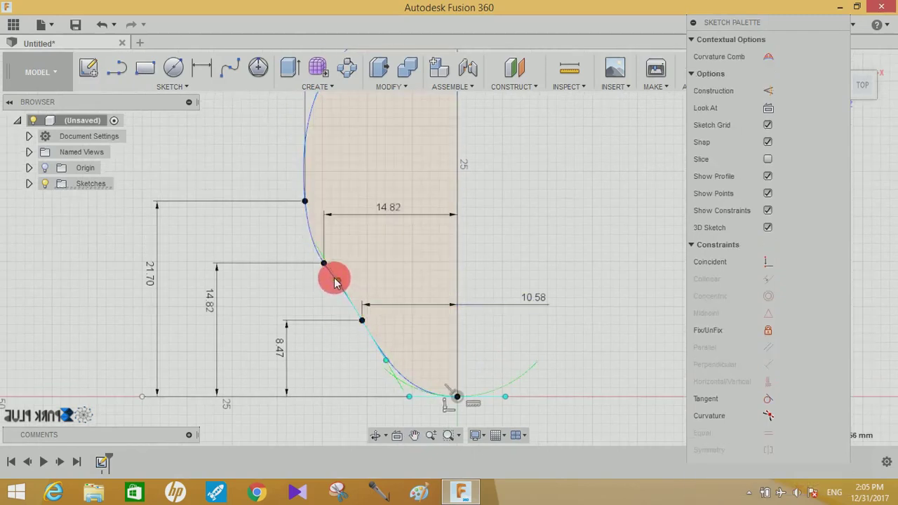
mouse_move(331, 277)
mouse_down()
mouse_move(405, 372)
mouse_move(367, 337)
mouse_up()
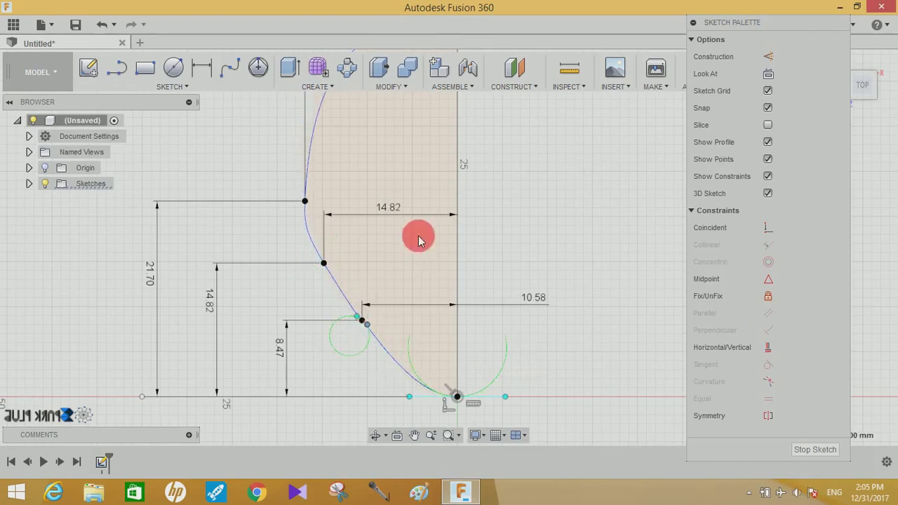
scroll(414, 259, down, 3)
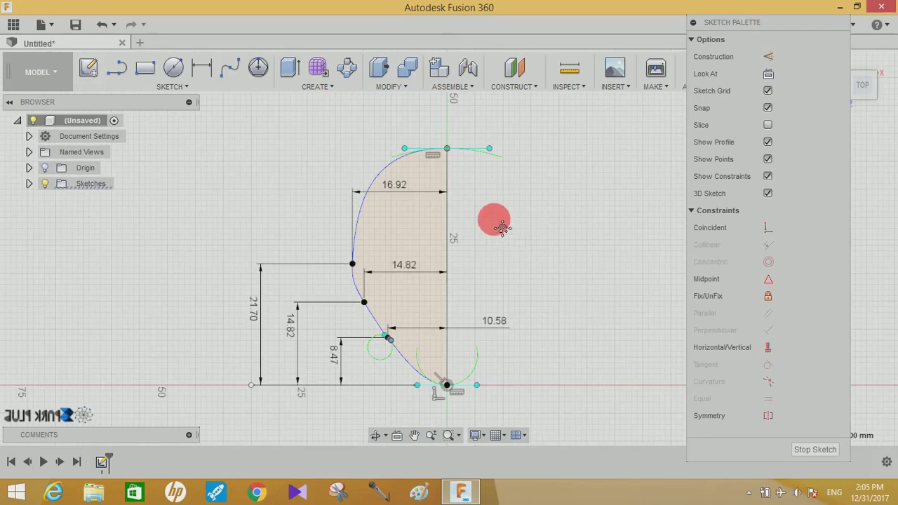
scroll(479, 241, down, 2)
scroll(484, 220, down, 1)
click(120, 72)
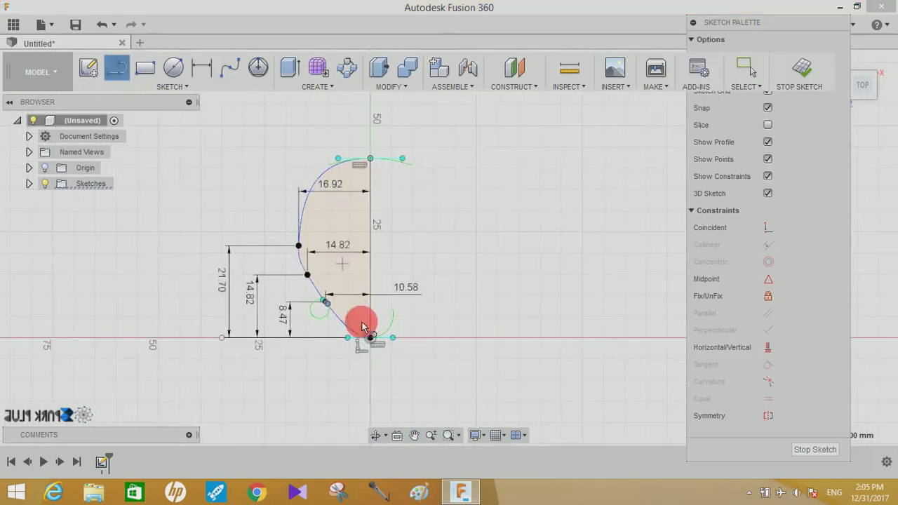
Draw a full-height vertical line and dimension it 12.70 from the profile's straight edge
click(476, 337)
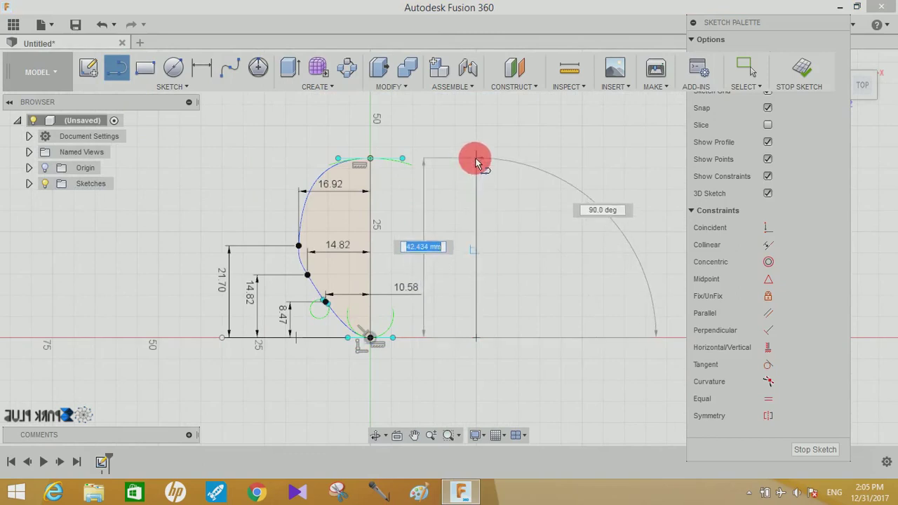
double_click(476, 158)
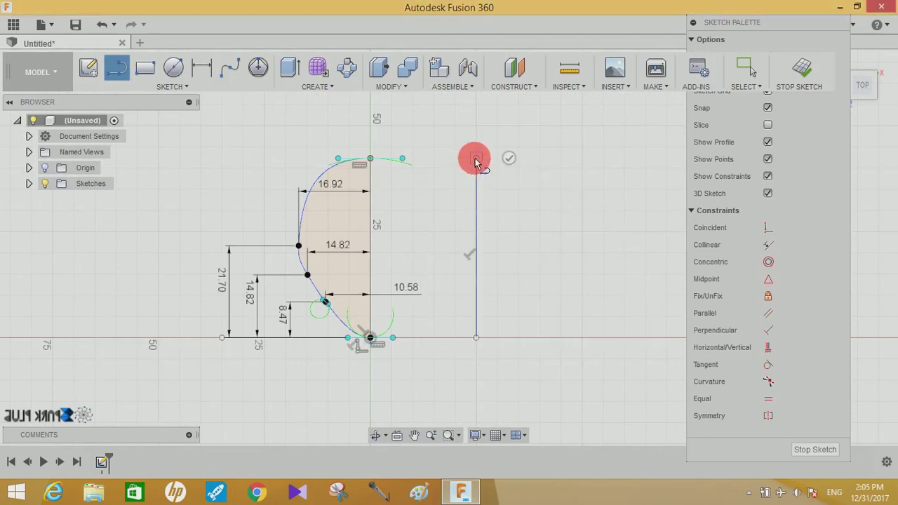
click(202, 68)
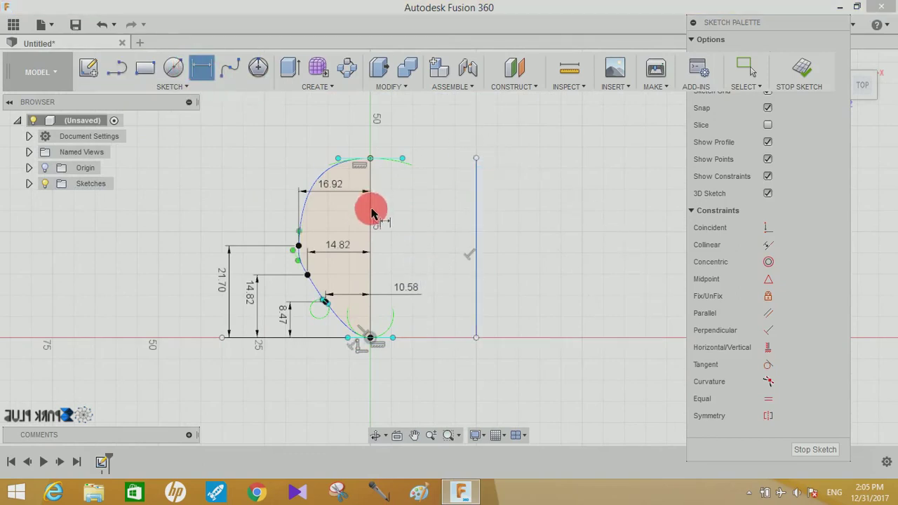
click(477, 209)
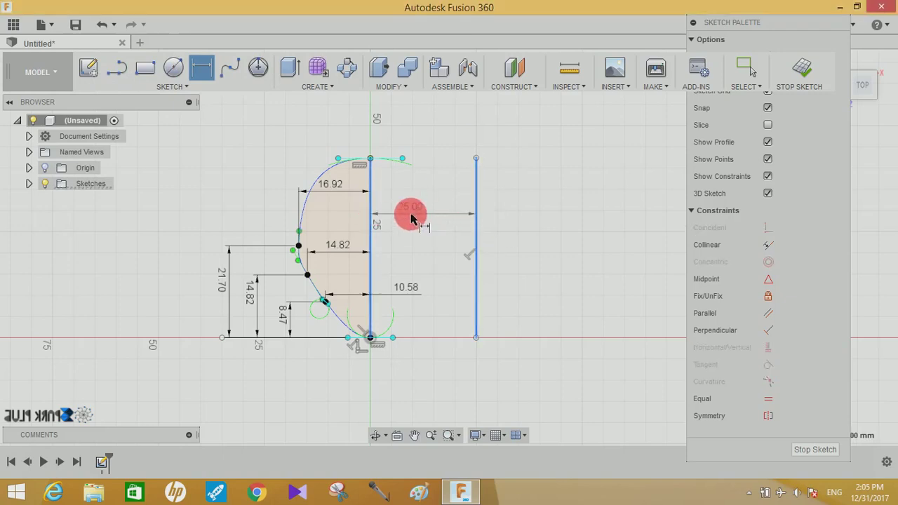
click(412, 218)
text(12.1)
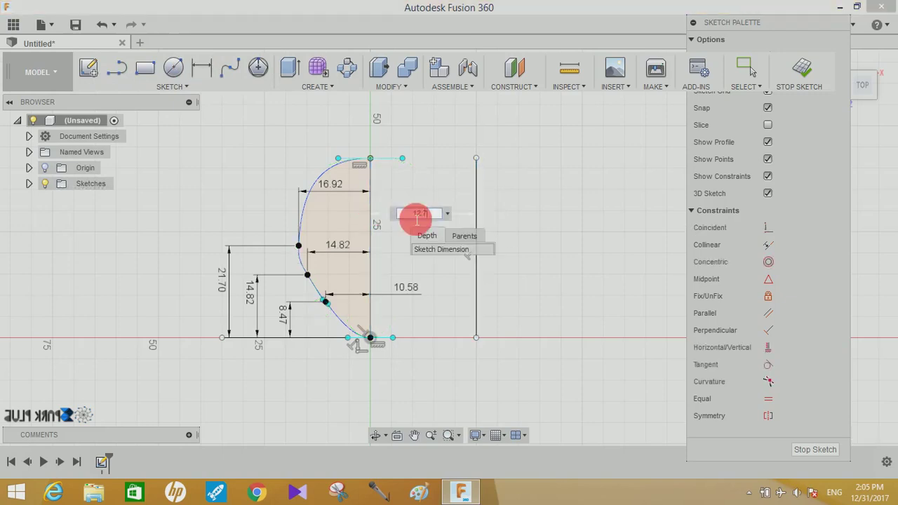
click(412, 219)
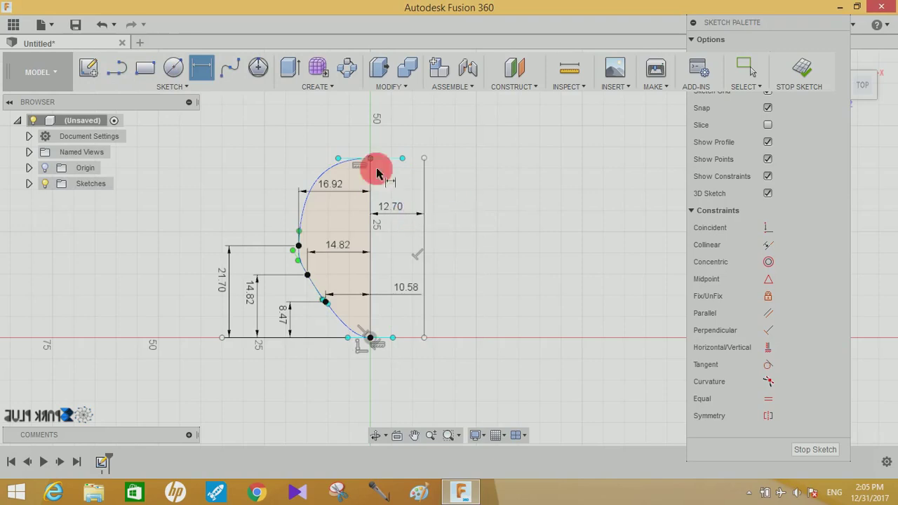
click(174, 85)
click(98, 288)
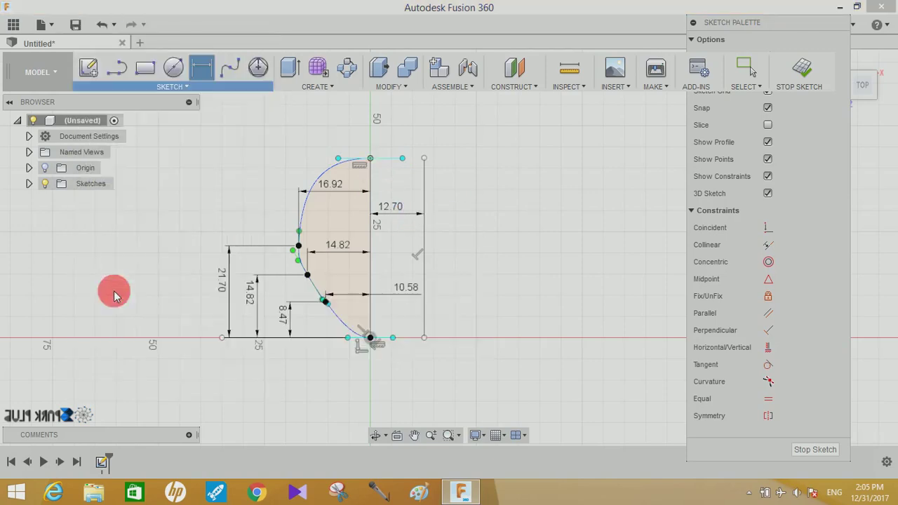
Mirror the spline and straight edge across the 12.70 vertical line, then finish the sketch
click(344, 228)
click(378, 244)
click(677, 157)
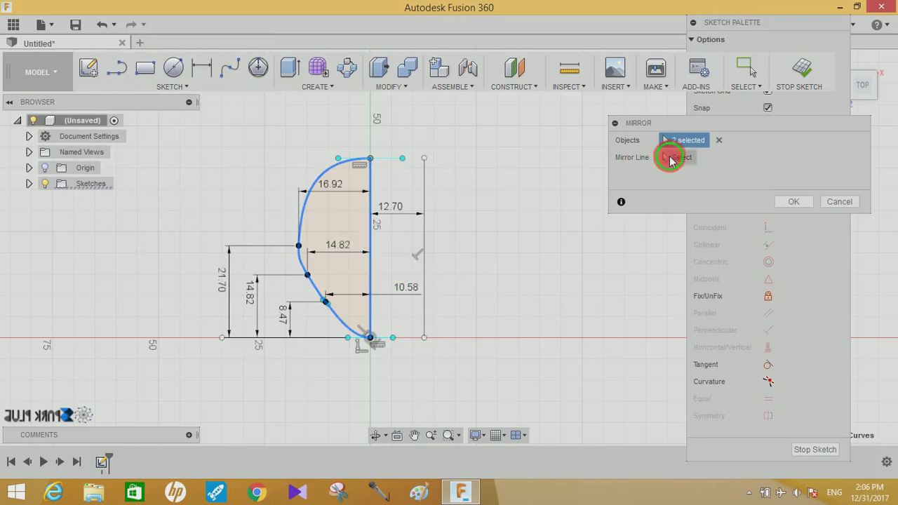
click(424, 231)
click(793, 201)
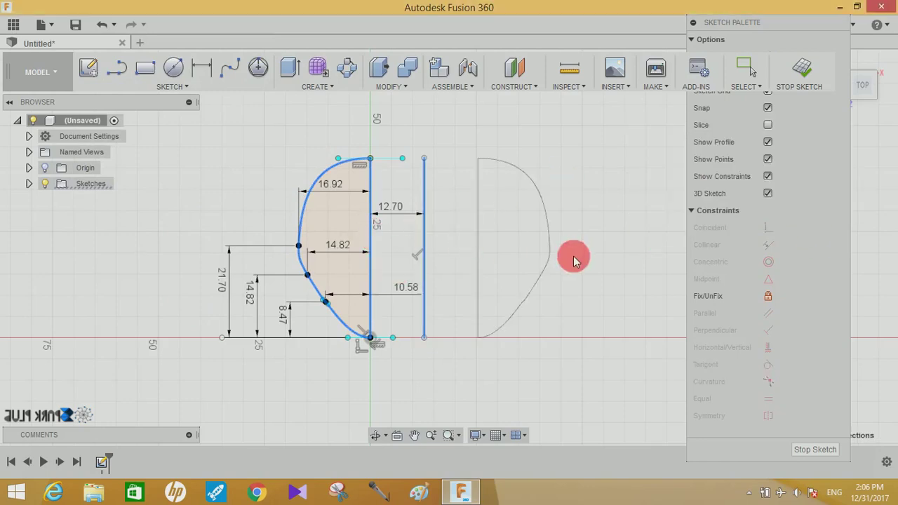
click(802, 70)
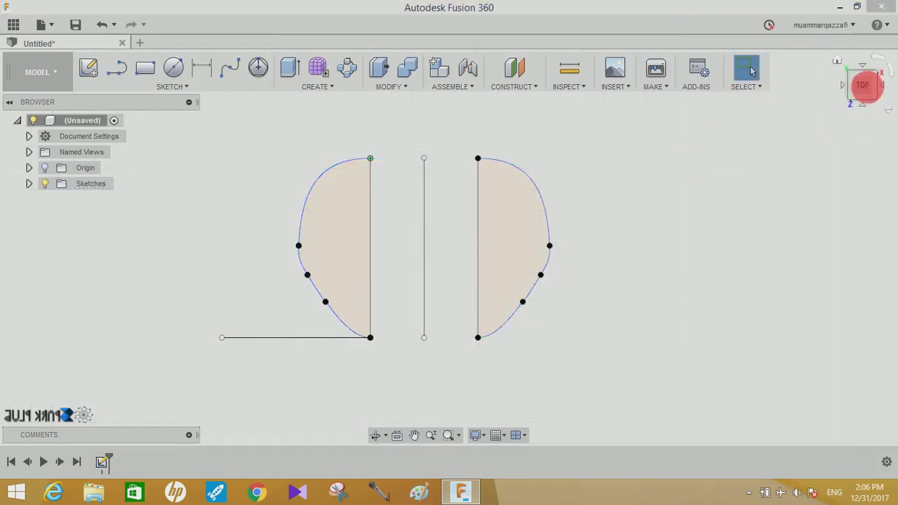
click(838, 63)
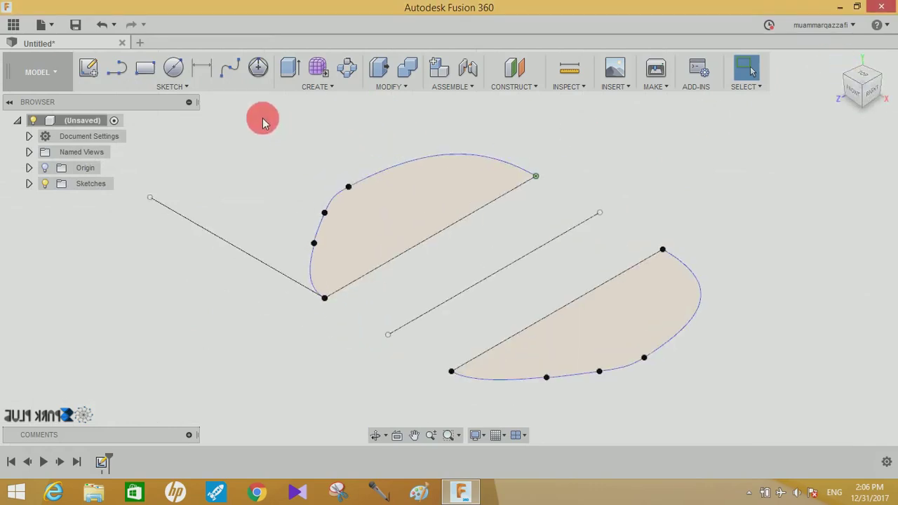
Revolve the upper profile -180° about its straight edge as a new component
click(317, 87)
click(298, 132)
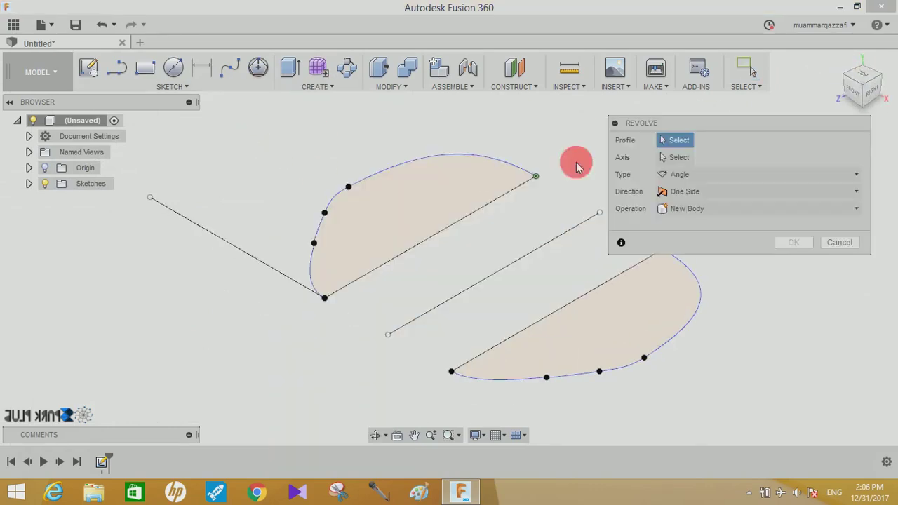
click(385, 221)
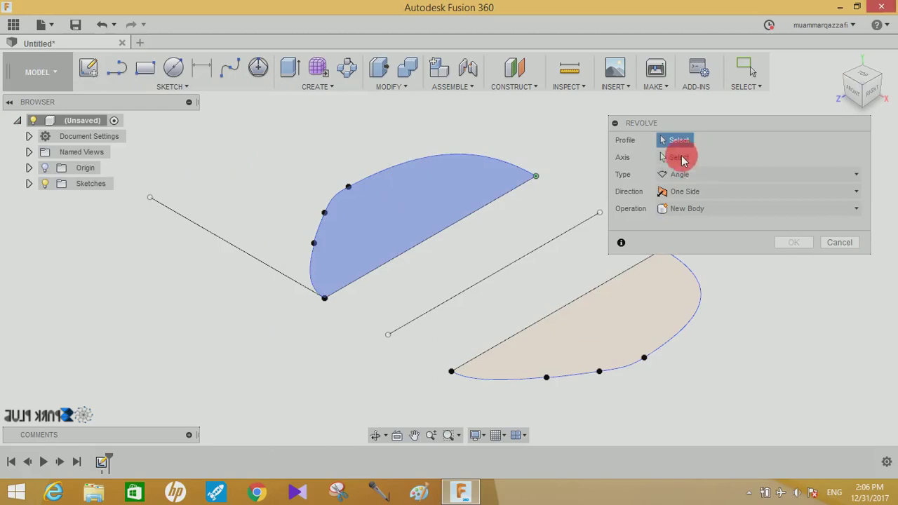
click(432, 219)
click(674, 157)
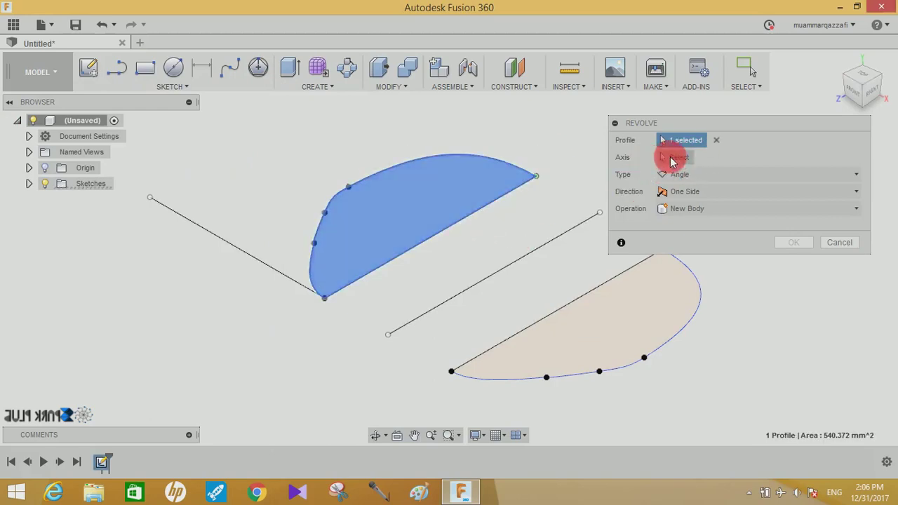
click(429, 241)
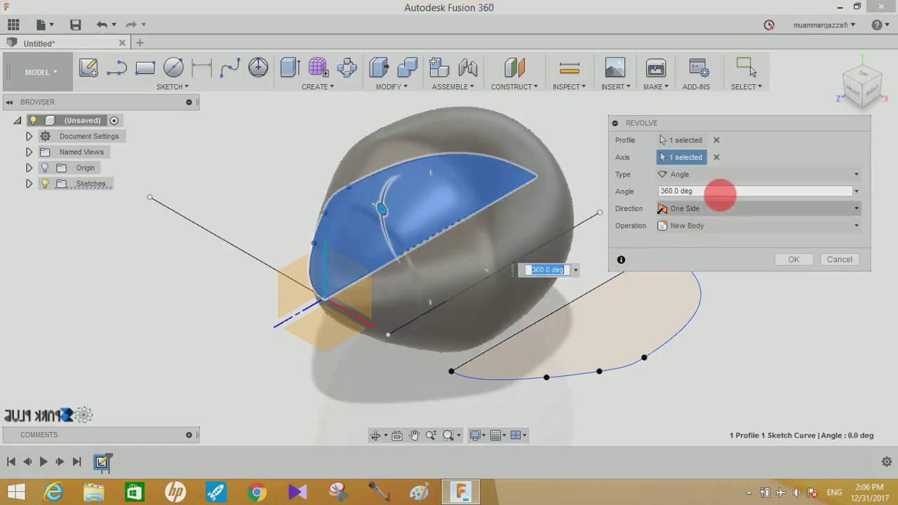
click(718, 192)
text(-180)
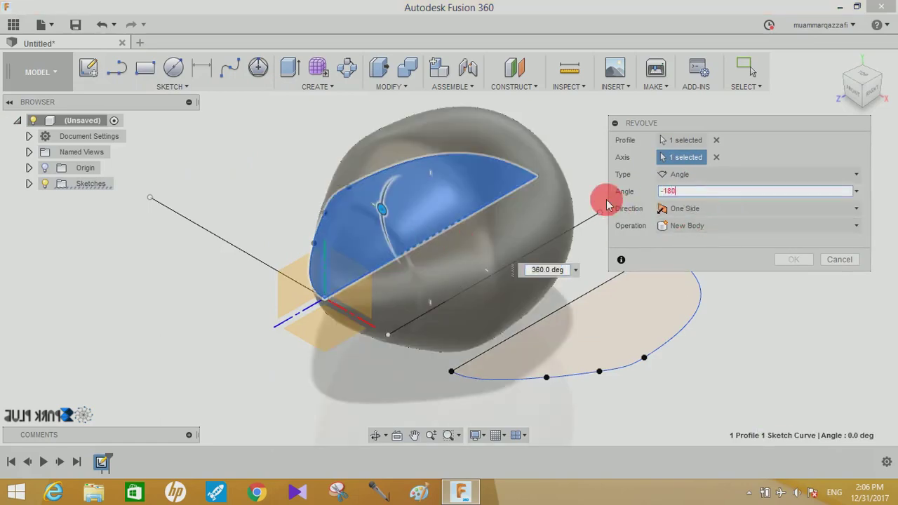
key(Return)
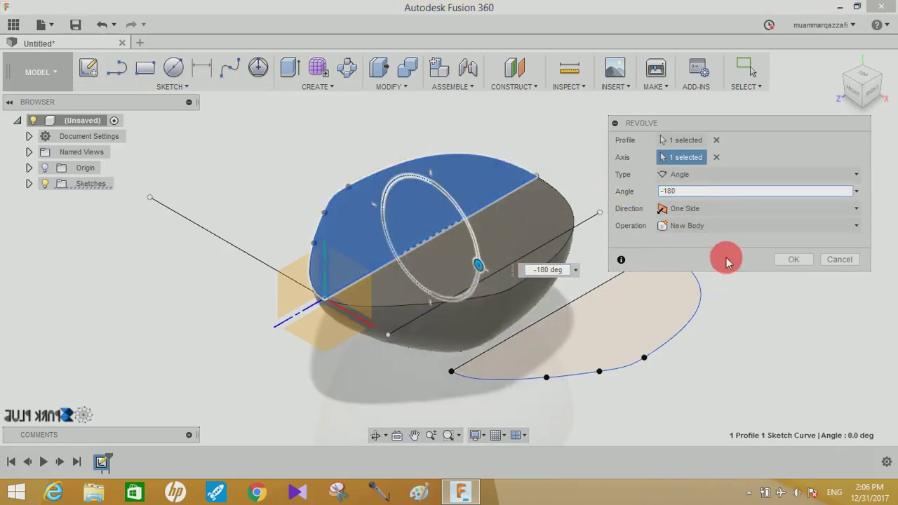
click(727, 233)
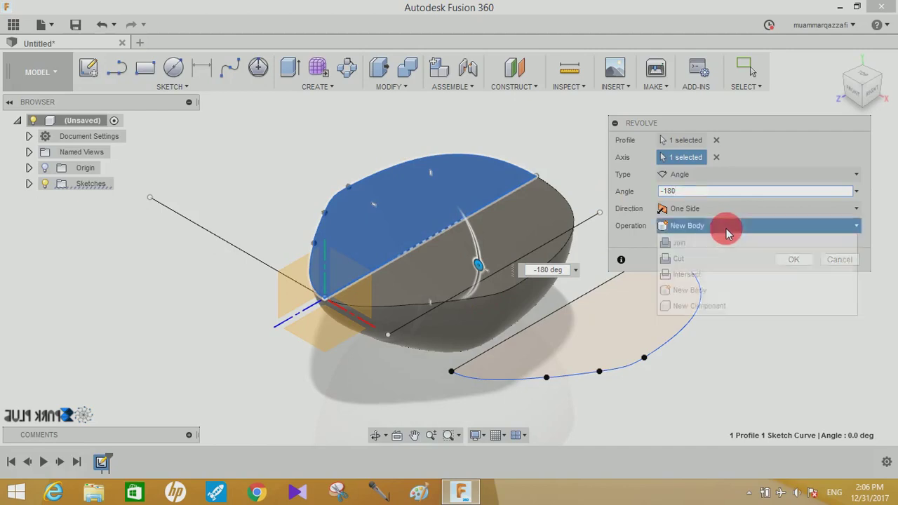
click(705, 304)
click(790, 261)
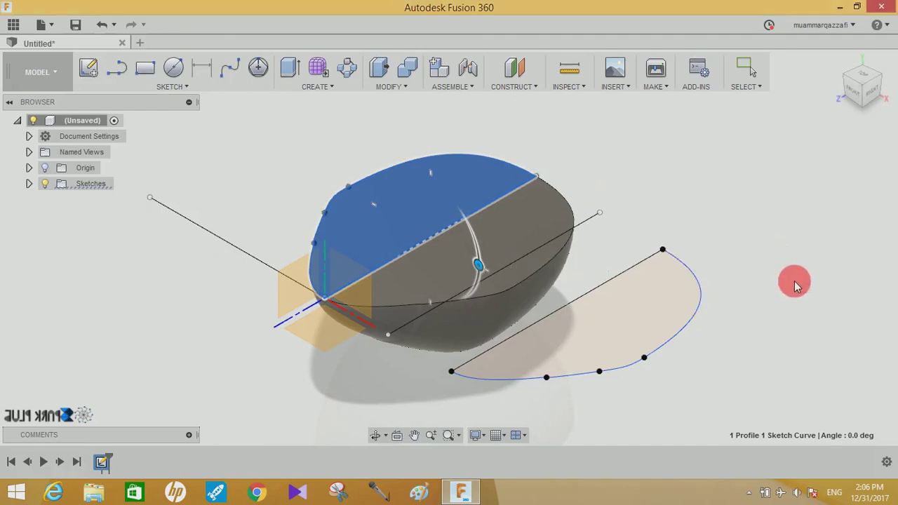
click(28, 183)
Revolve the mirrored lower profile -180° about its axis to add the second lobe
click(56, 200)
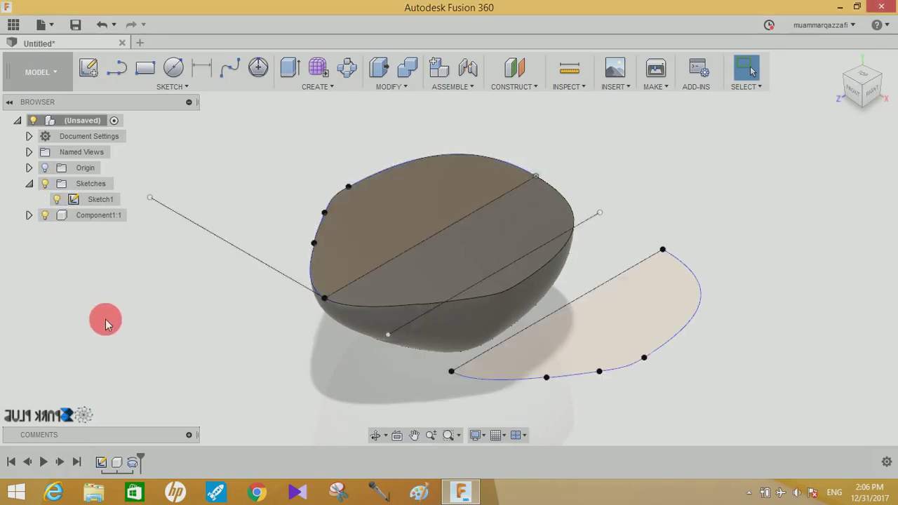
click(312, 85)
click(315, 136)
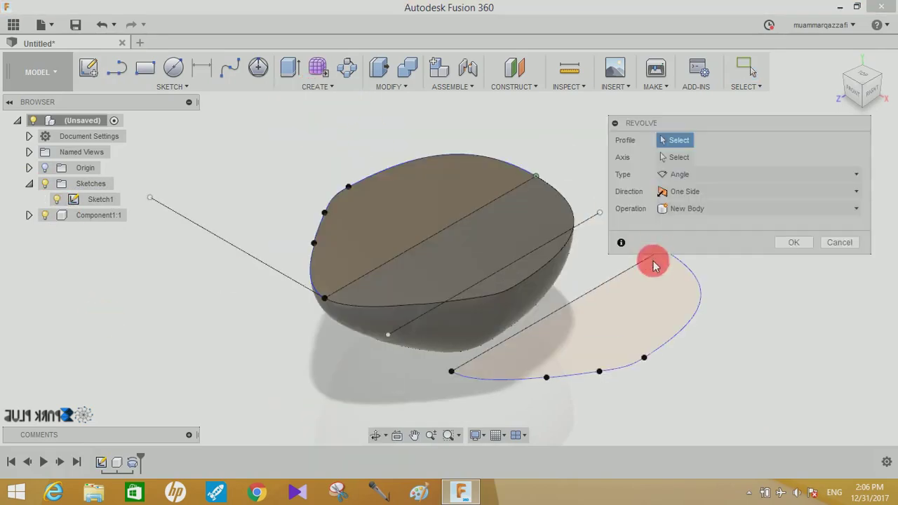
click(622, 311)
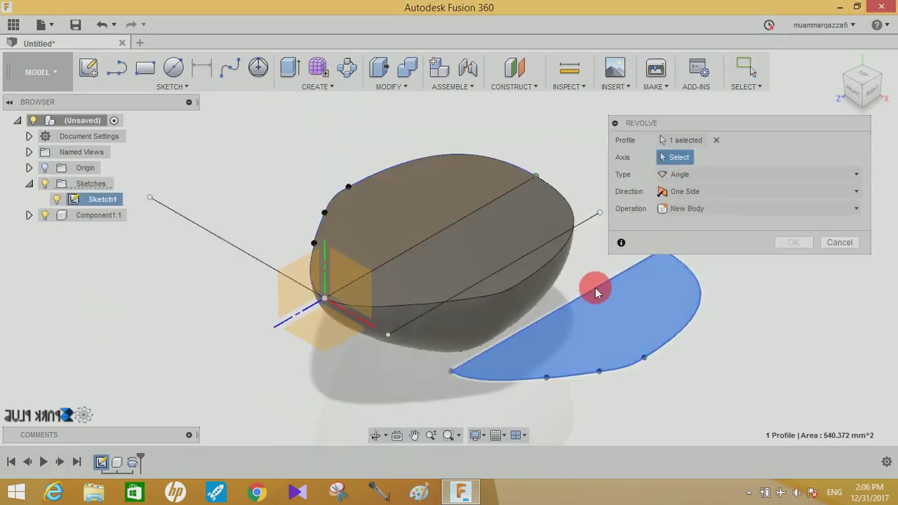
click(602, 212)
click(663, 225)
click(680, 238)
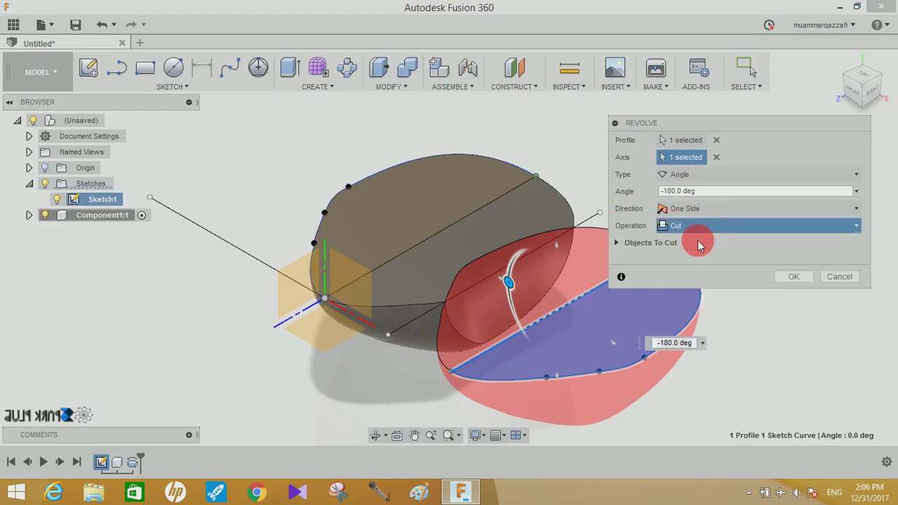
click(786, 270)
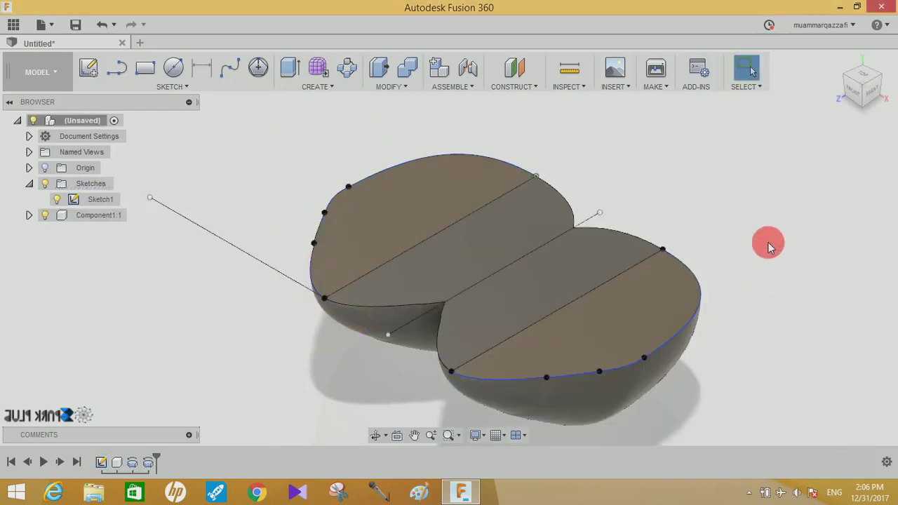
click(44, 183)
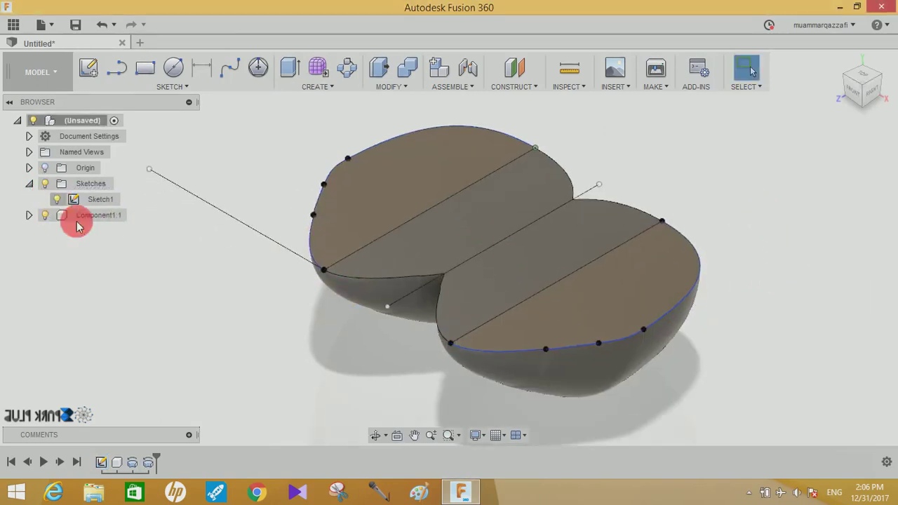
Shell the body with the top face removed and 1.7 mm inside thickness
click(390, 87)
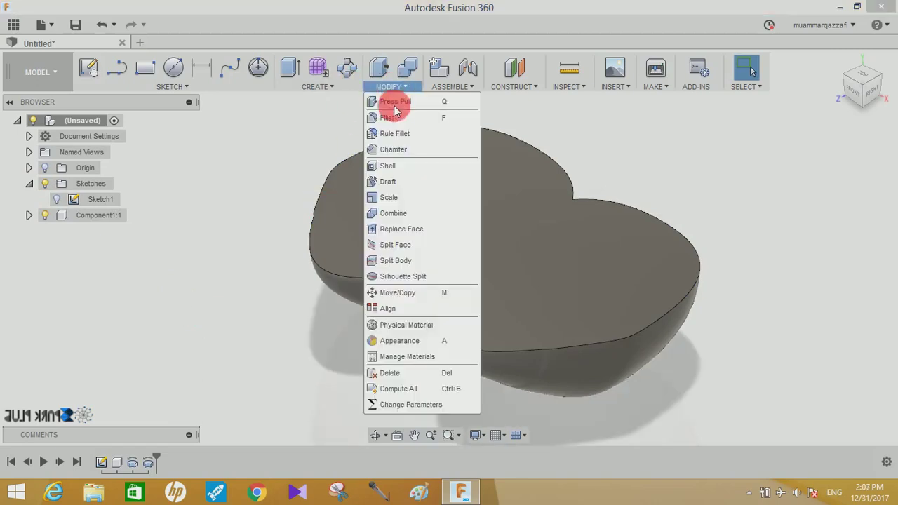
click(390, 165)
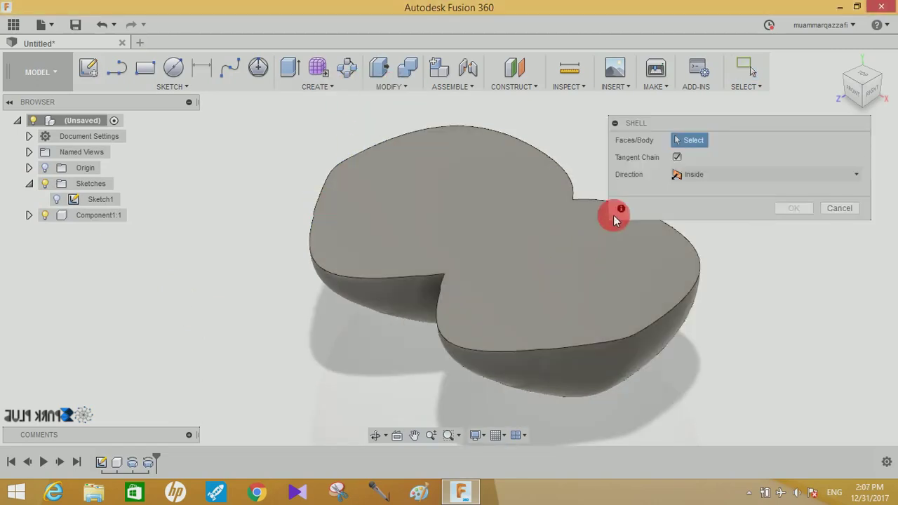
click(613, 214)
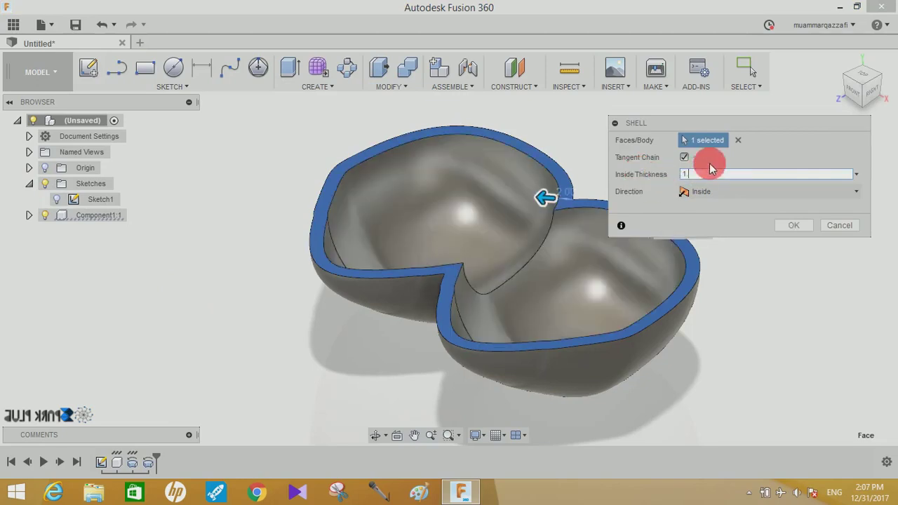
text(.7)
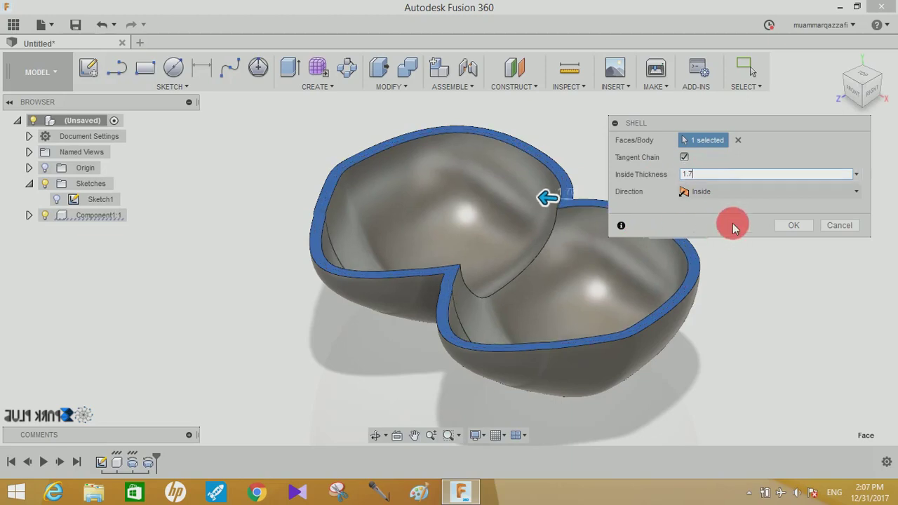
click(789, 225)
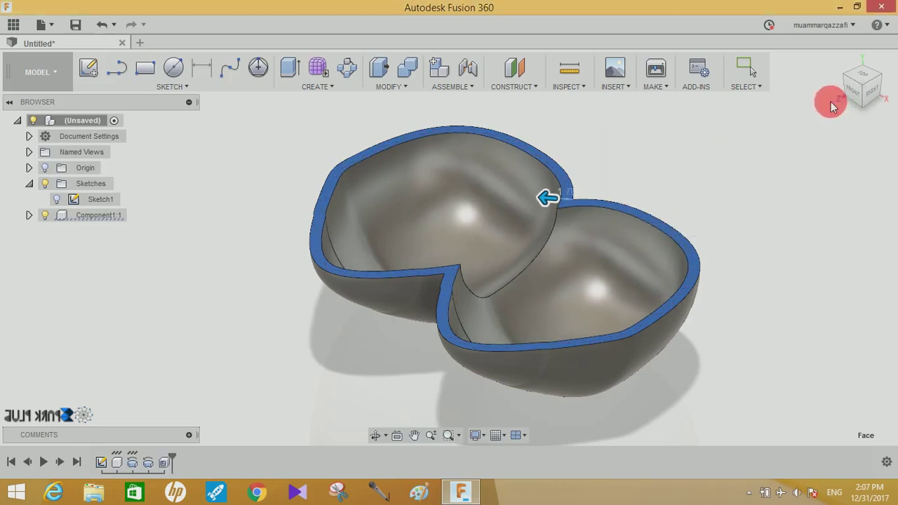
mouse_move(859, 90)
mouse_down()
mouse_move(873, 101)
mouse_move(865, 124)
mouse_move(881, 80)
mouse_move(835, 44)
mouse_move(827, 24)
mouse_move(862, 77)
mouse_move(874, 160)
mouse_move(863, 45)
mouse_move(782, 75)
mouse_move(718, 71)
mouse_up()
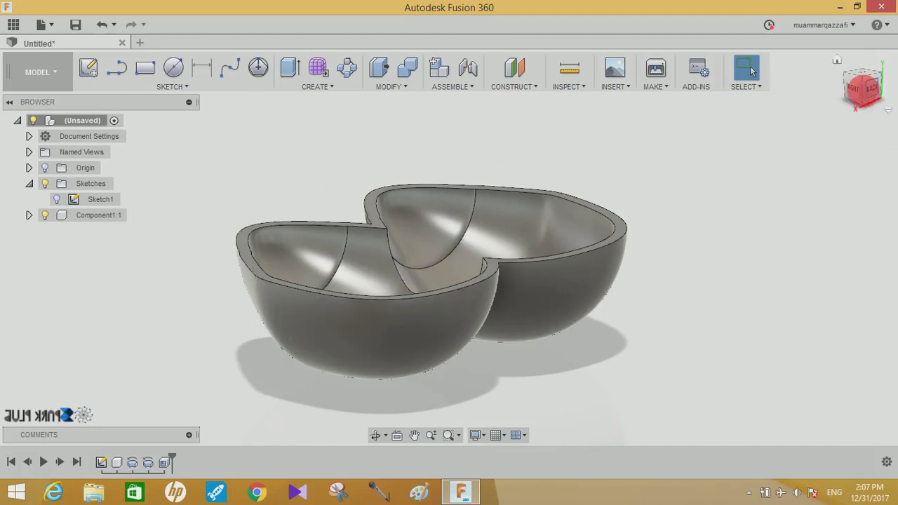
mouse_move(866, 91)
mouse_down()
mouse_move(881, 126)
mouse_move(882, 87)
mouse_move(80, 140)
mouse_move(117, 145)
mouse_move(126, 180)
mouse_move(96, 112)
mouse_move(35, 24)
mouse_move(90, 35)
mouse_move(106, 119)
mouse_move(868, 93)
mouse_up()
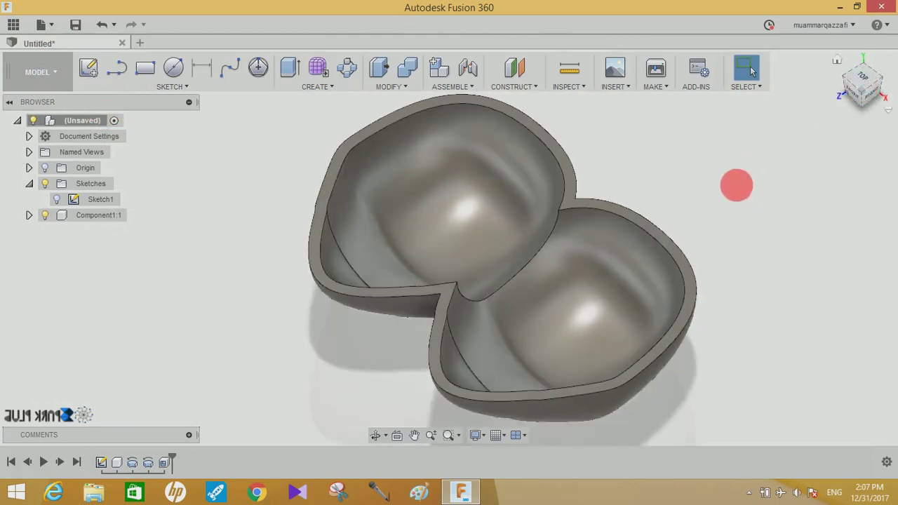
mouse_move(737, 185)
middle_down()
mouse_move(722, 194)
mouse_move(595, 173)
middle_up()
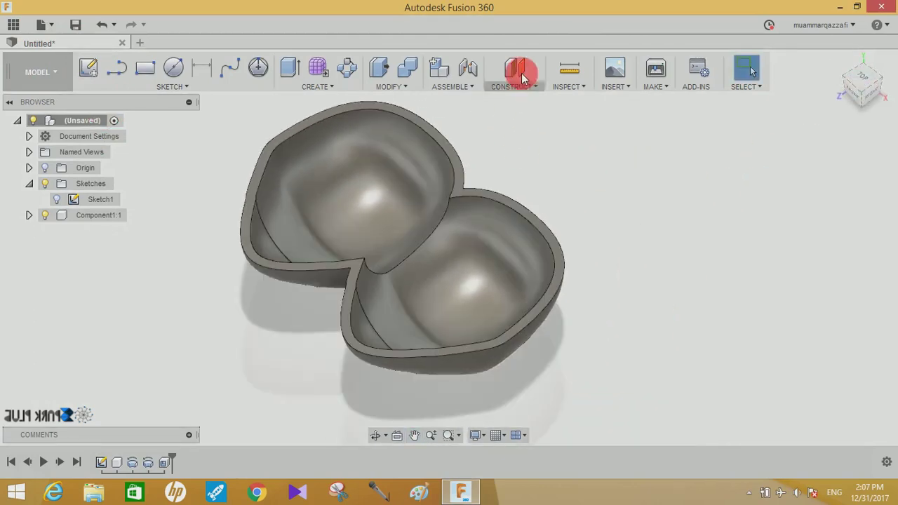
Create an offset plane 12.7 mm from the YZ origin plane
click(517, 68)
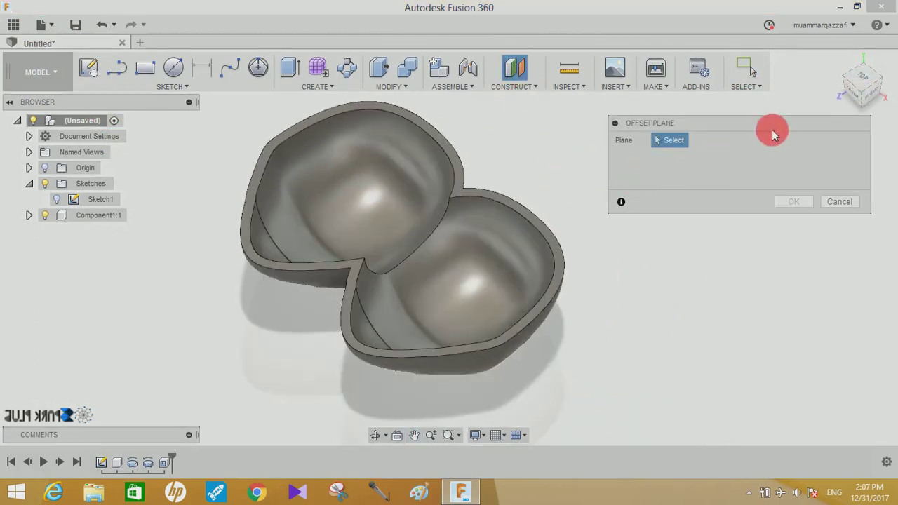
click(45, 167)
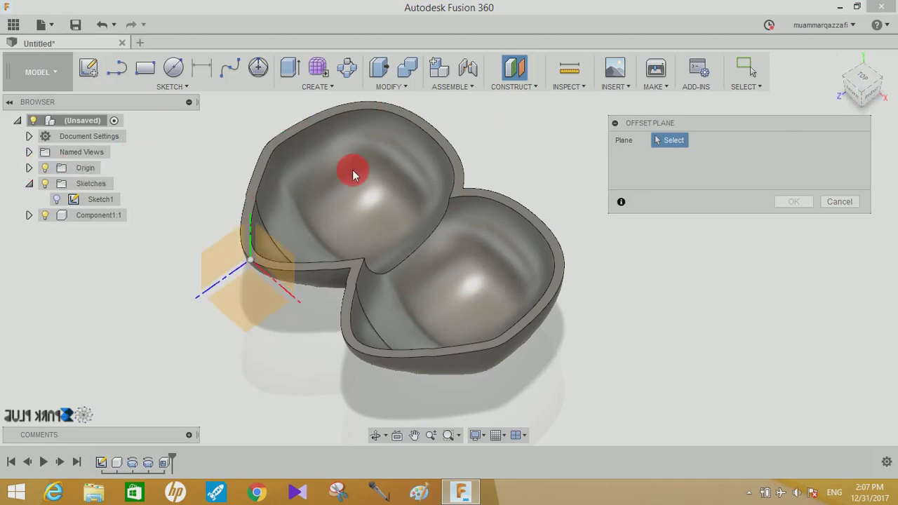
click(218, 256)
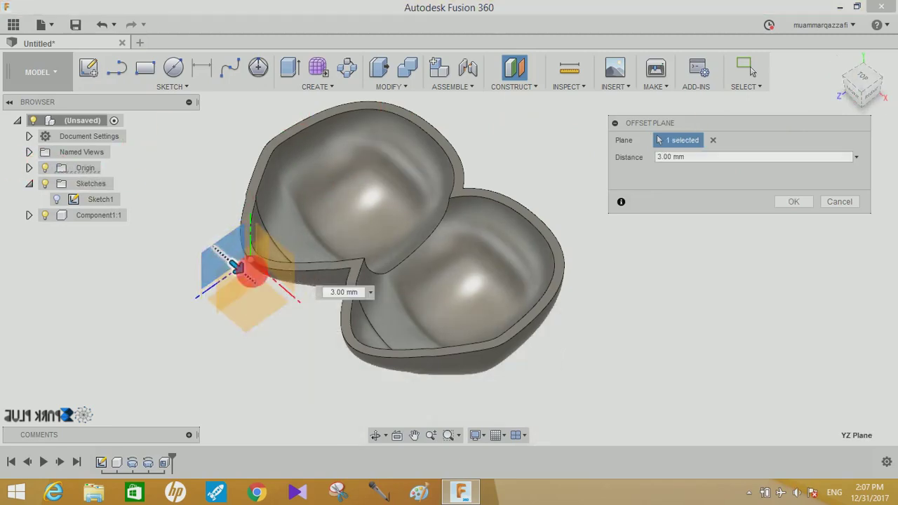
click(695, 156)
text(5)
click(569, 167)
text(.7)
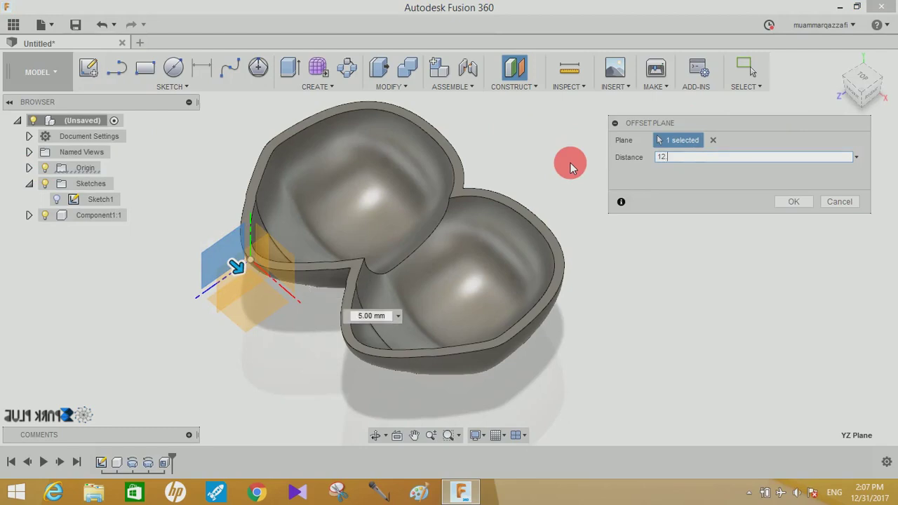
click(864, 78)
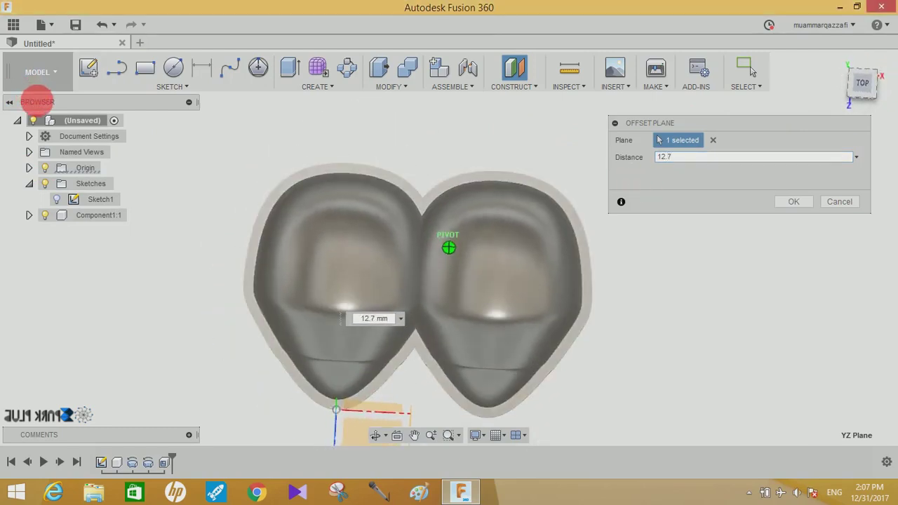
click(860, 82)
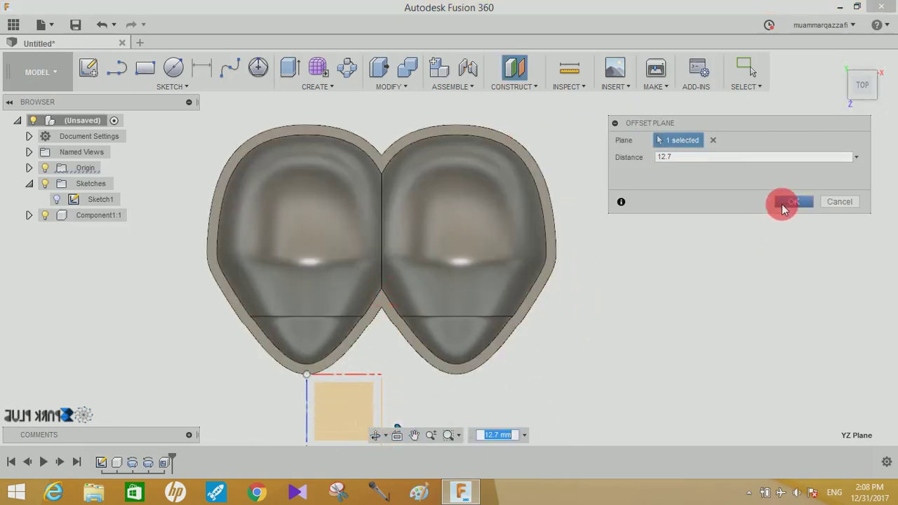
click(784, 202)
drag(860, 84, 828, 101)
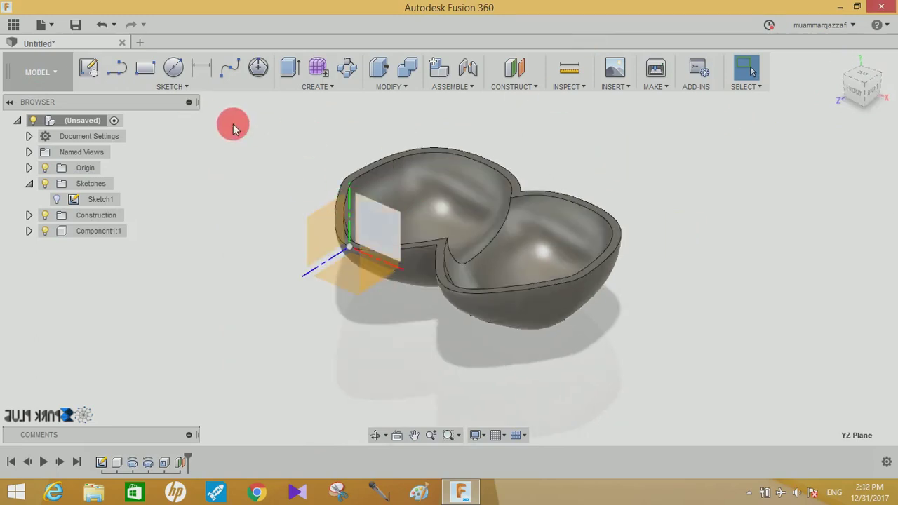
Start a sketch on the plane with a line from the lobe seam to the origin and a short segment down
click(93, 75)
click(424, 288)
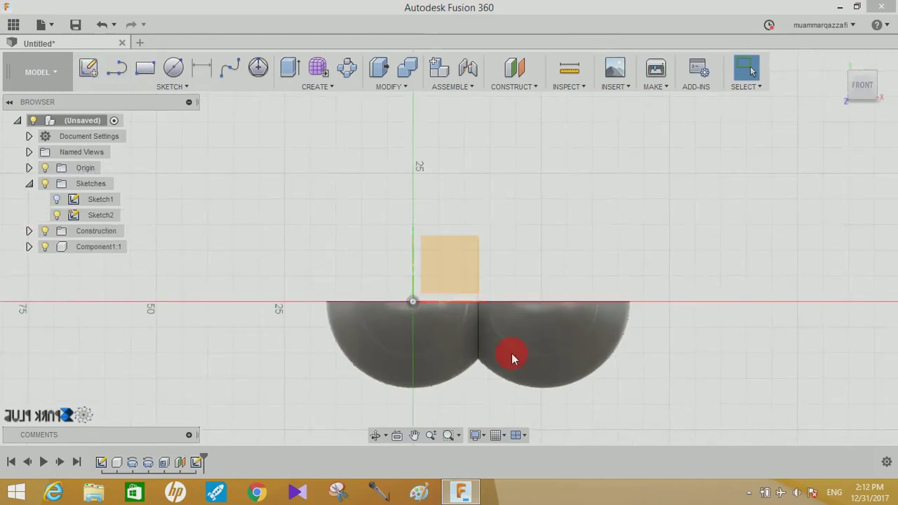
click(118, 67)
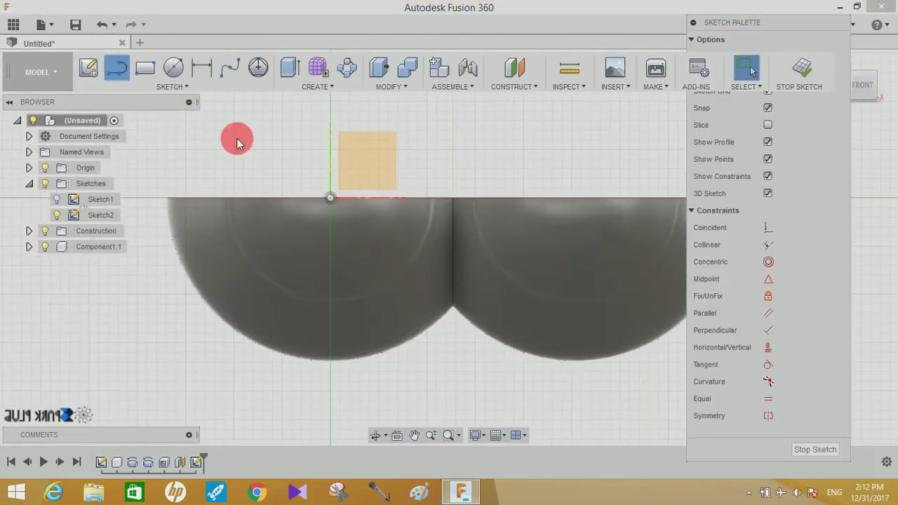
click(455, 199)
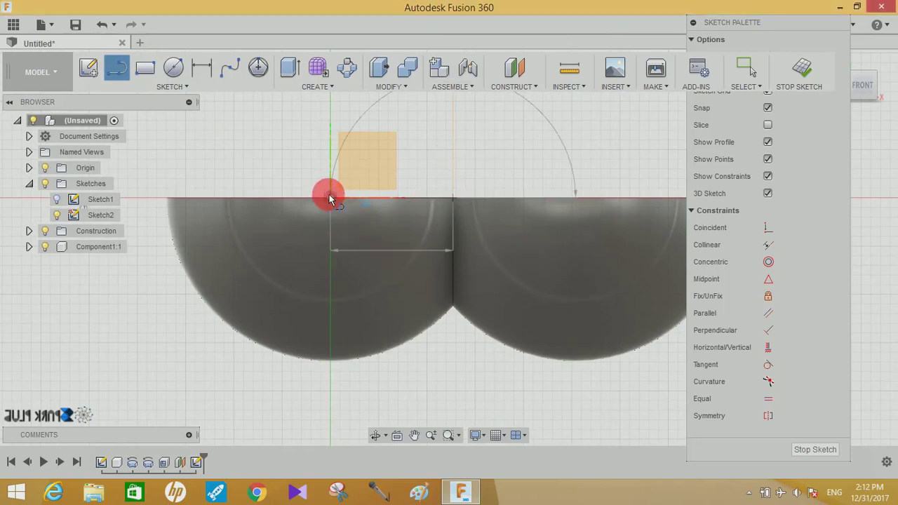
click(330, 220)
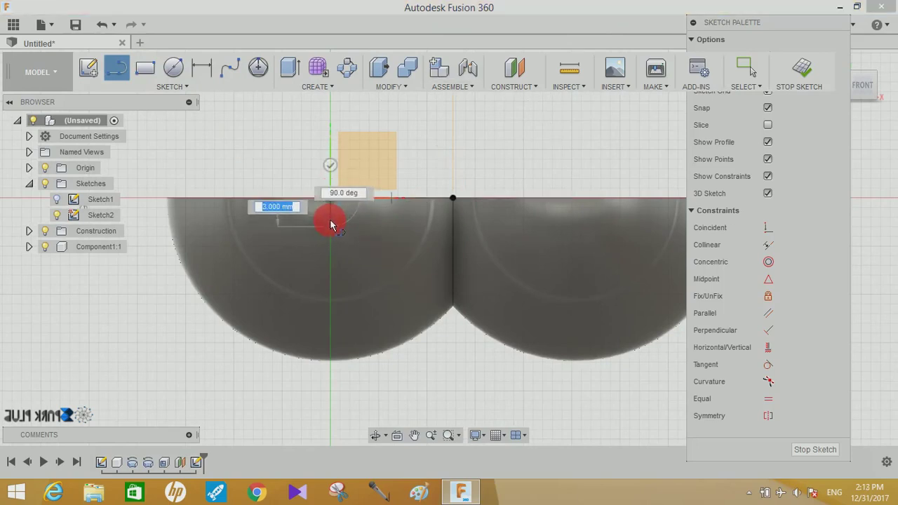
click(330, 221)
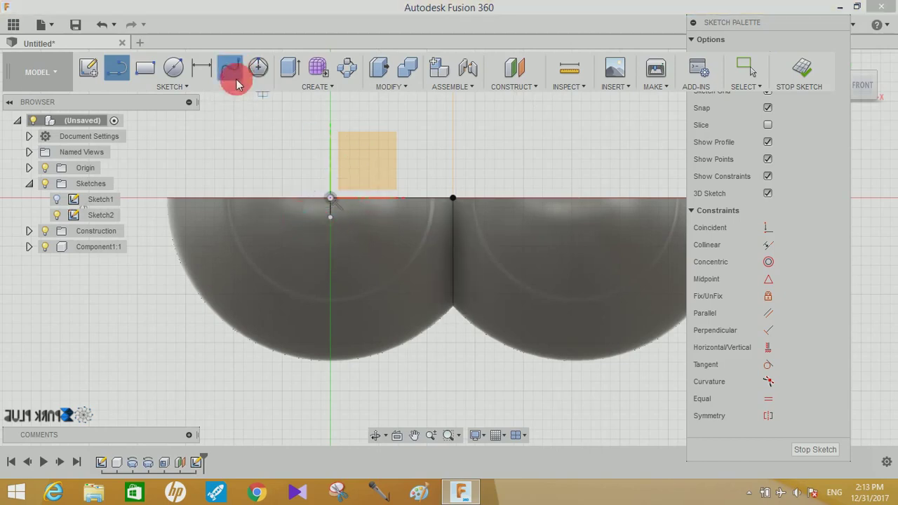
Close the notch with a spline dipping from the short segment back to the seam point
click(330, 224)
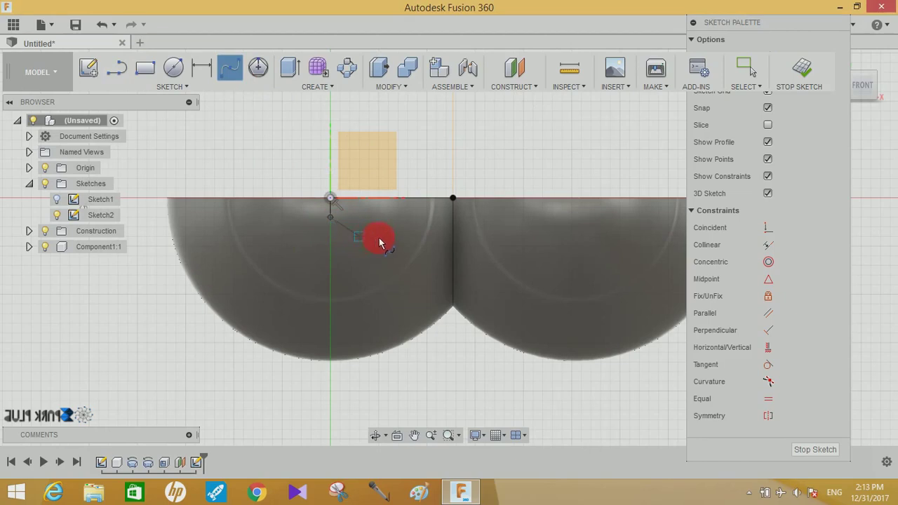
click(379, 238)
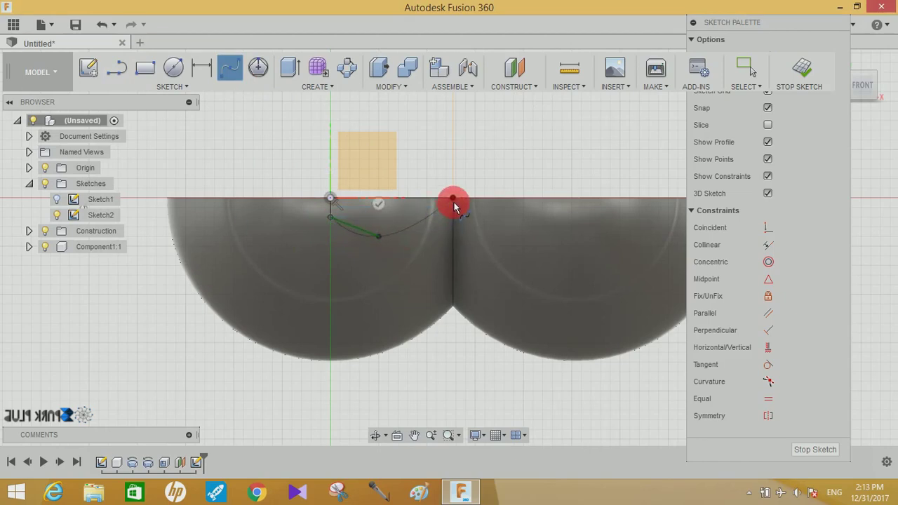
click(432, 174)
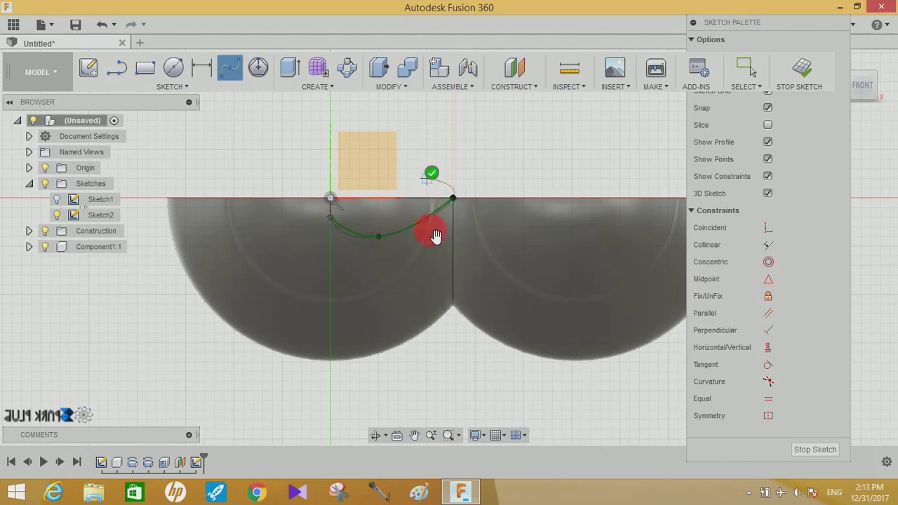
middle_drag(481, 236, 367, 286)
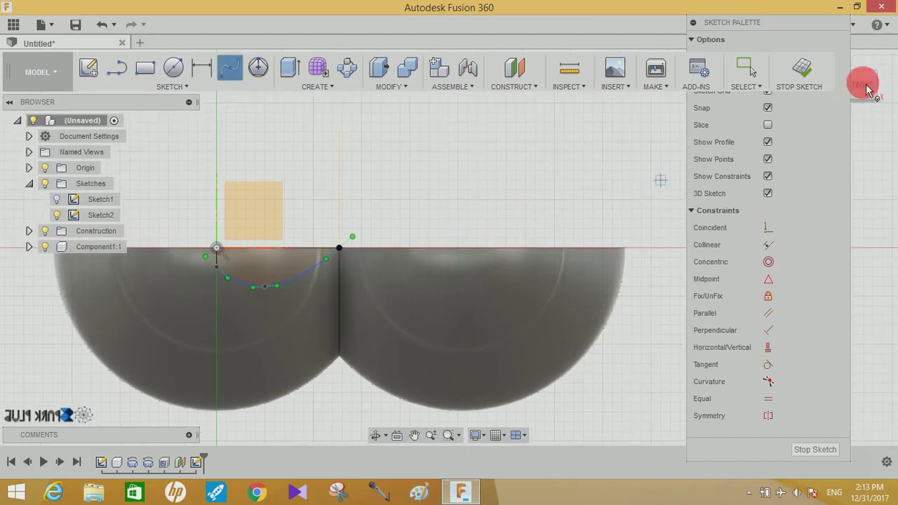
drag(860, 100, 801, 156)
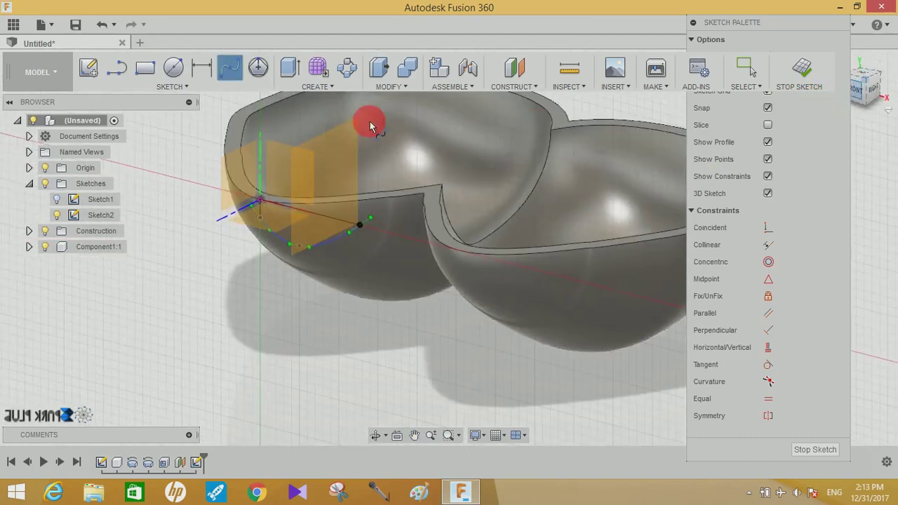
click(45, 232)
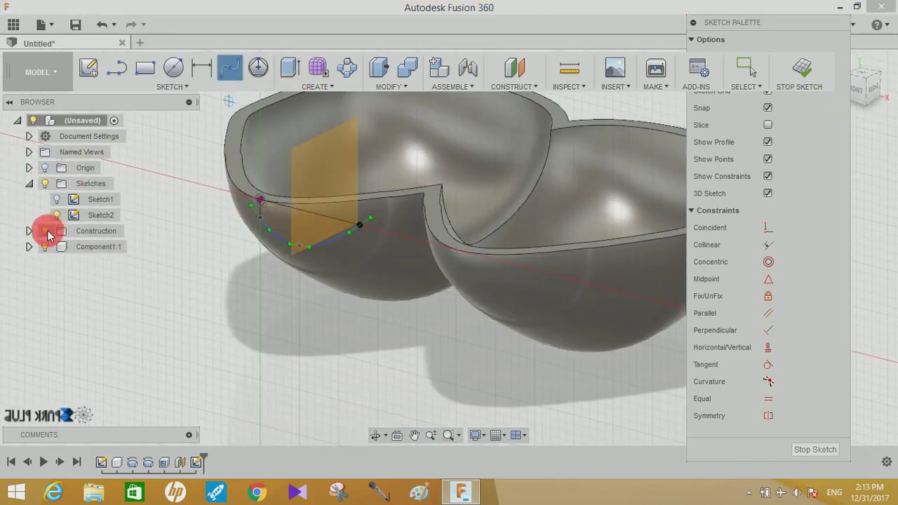
Cut Sketch2's notch profile 21 mm into the cup to notch the first lobe's rim
click(288, 67)
click(281, 223)
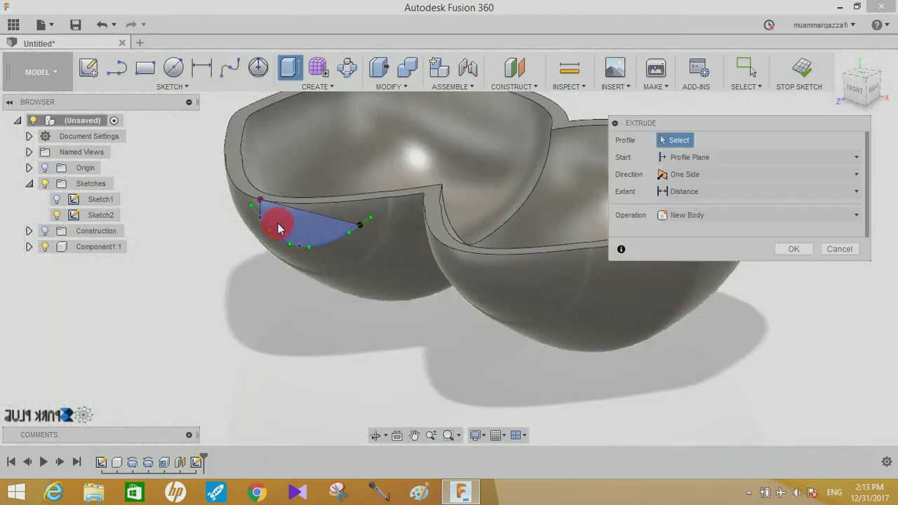
drag(298, 236, 430, 196)
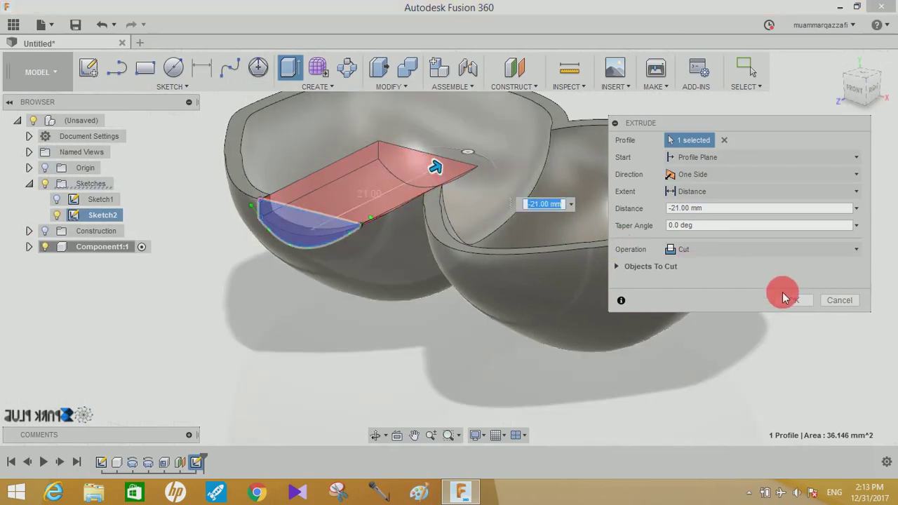
click(790, 299)
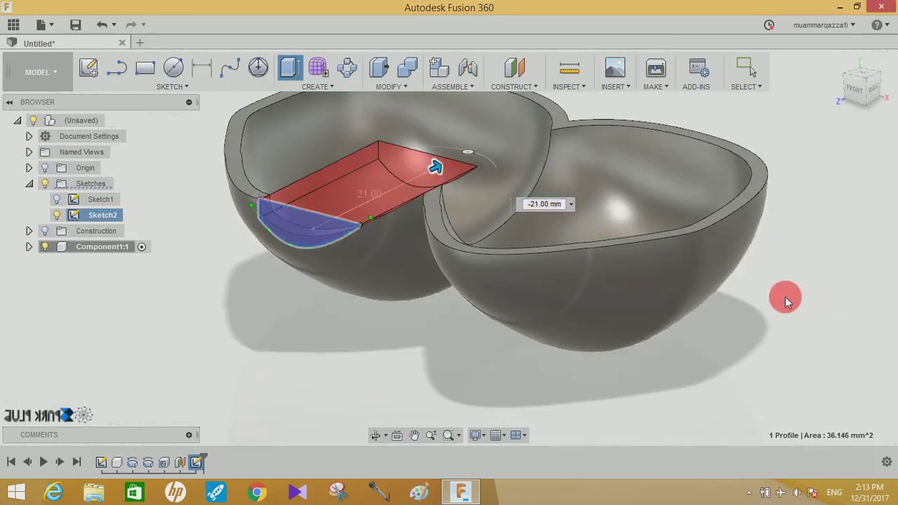
click(856, 88)
mouse_move(866, 81)
mouse_down()
mouse_move(751, 99)
mouse_move(859, 83)
mouse_up()
Mirror the notch cut feature across the construction plane onto the second lobe
click(344, 84)
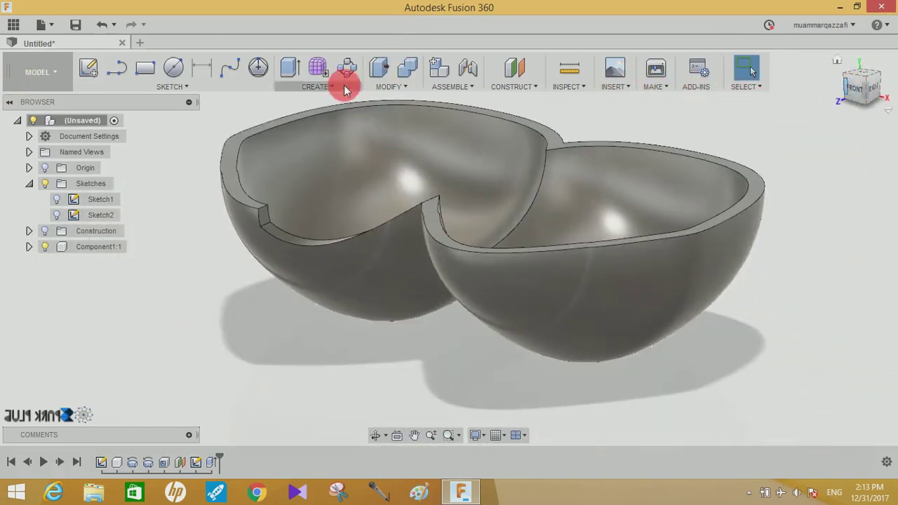
click(315, 354)
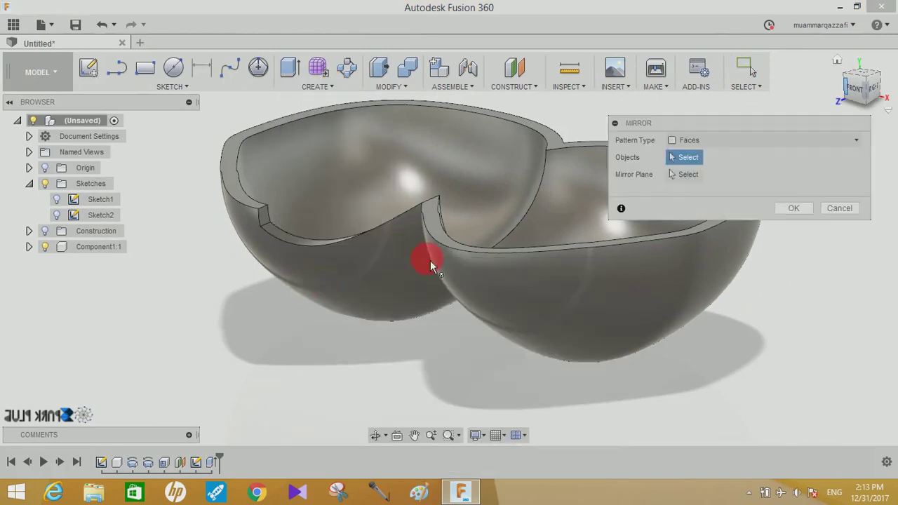
click(691, 140)
click(692, 202)
click(706, 140)
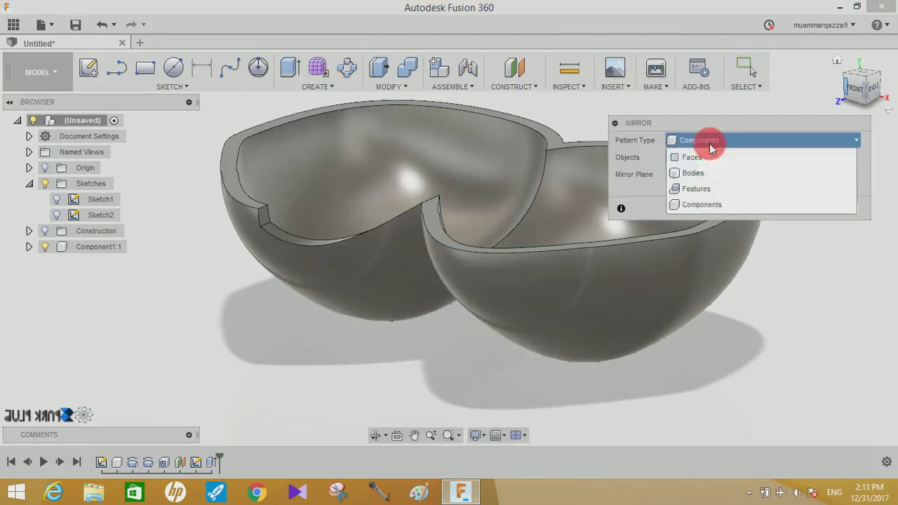
click(674, 202)
click(193, 468)
click(212, 463)
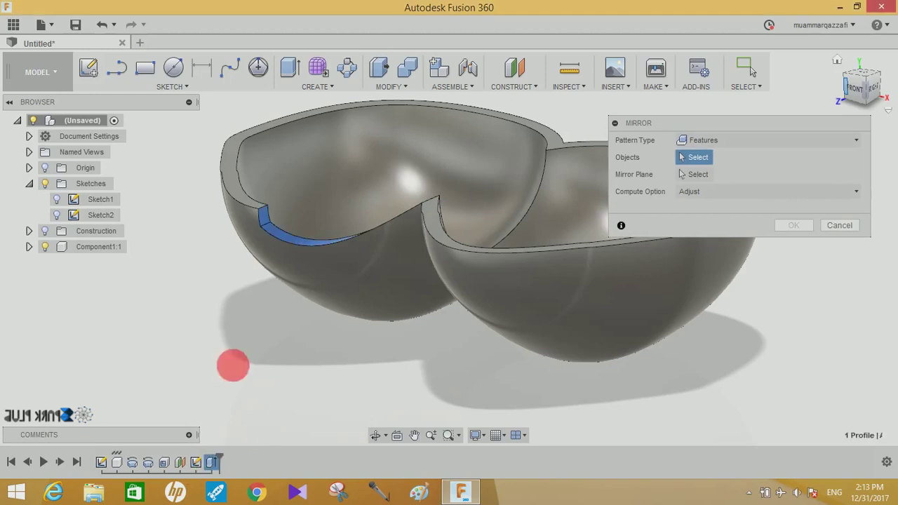
click(44, 232)
click(631, 174)
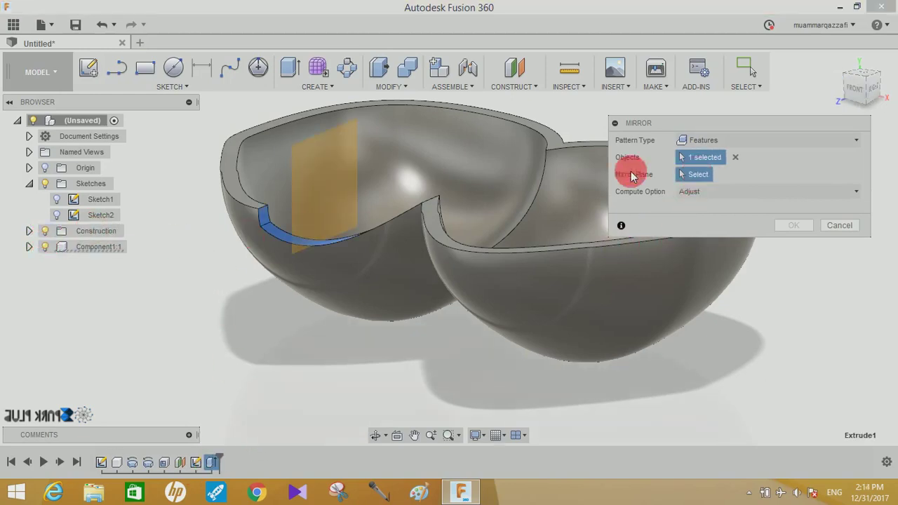
click(321, 166)
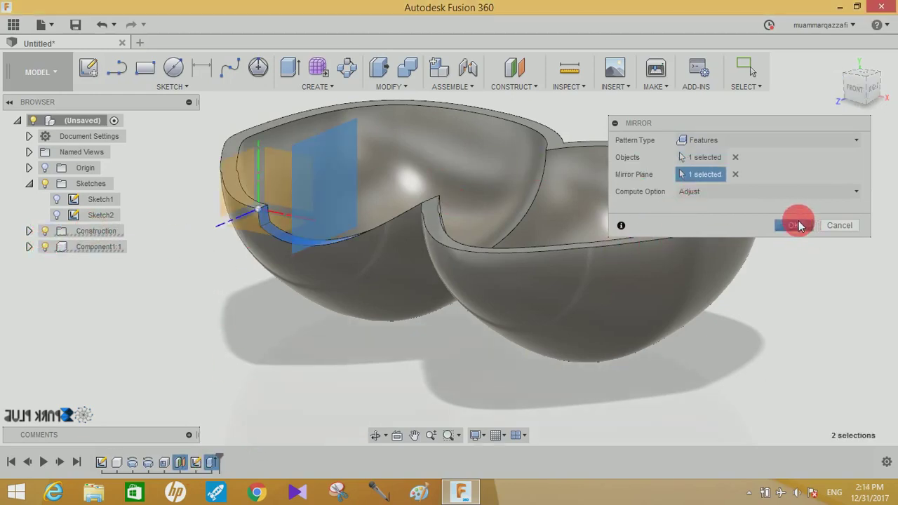
click(796, 224)
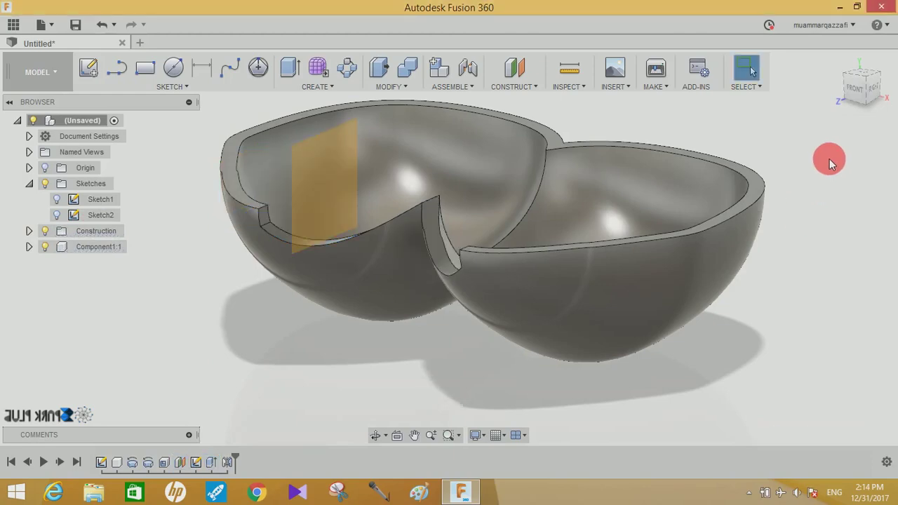
Orbit to look into both bowls, then select construction plane Plane1
click(857, 89)
mouse_move(861, 87)
mouse_down()
mouse_move(862, 100)
mouse_move(797, 90)
mouse_move(697, 112)
mouse_move(525, 80)
mouse_move(390, 132)
mouse_move(319, 96)
mouse_move(257, 80)
mouse_move(337, 190)
mouse_up()
mouse_move(866, 98)
mouse_down()
mouse_move(880, 91)
mouse_move(706, 192)
mouse_move(662, 254)
mouse_move(695, 195)
mouse_move(274, 287)
mouse_up()
click(225, 249)
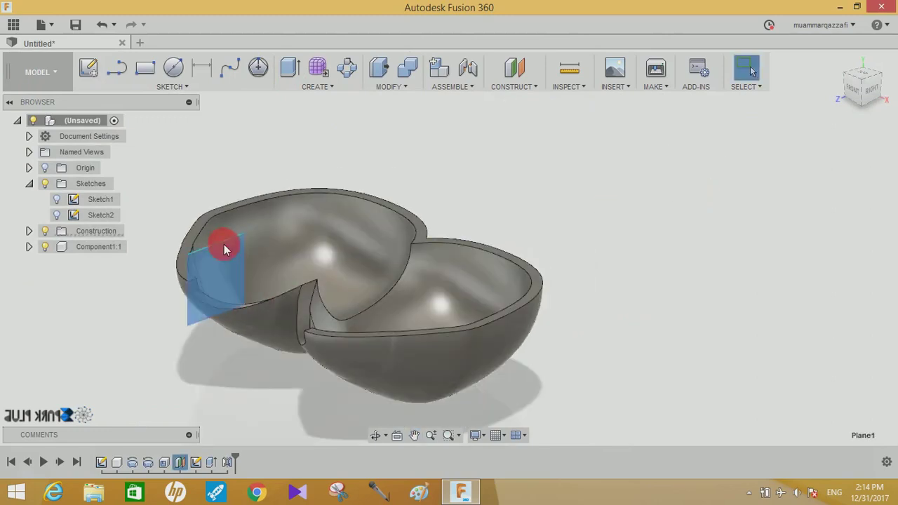
Start a new sketch on Plane1 showing the cup's cross-section face-on
click(86, 66)
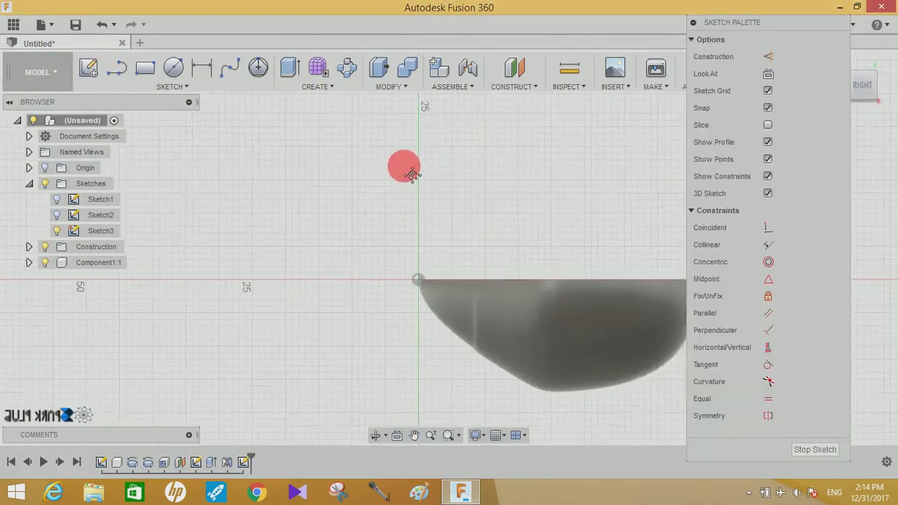
scroll(377, 175, up, 2)
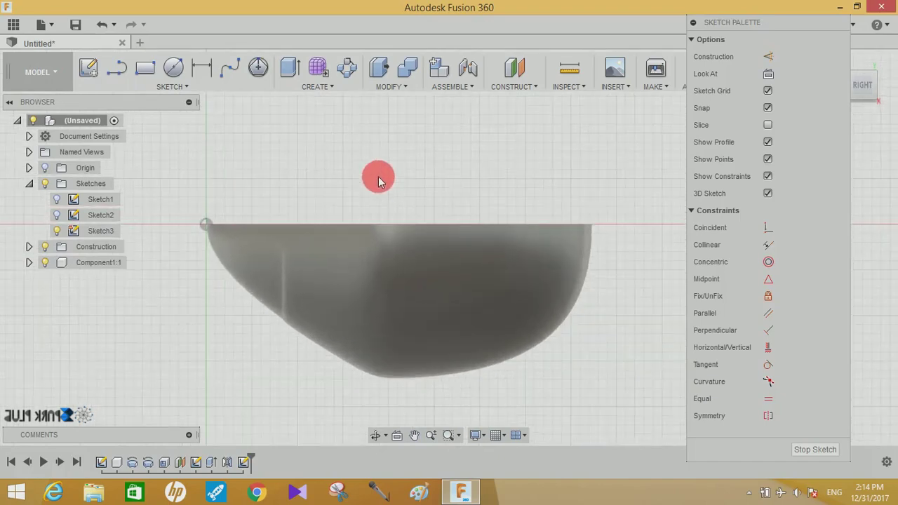
key(o)
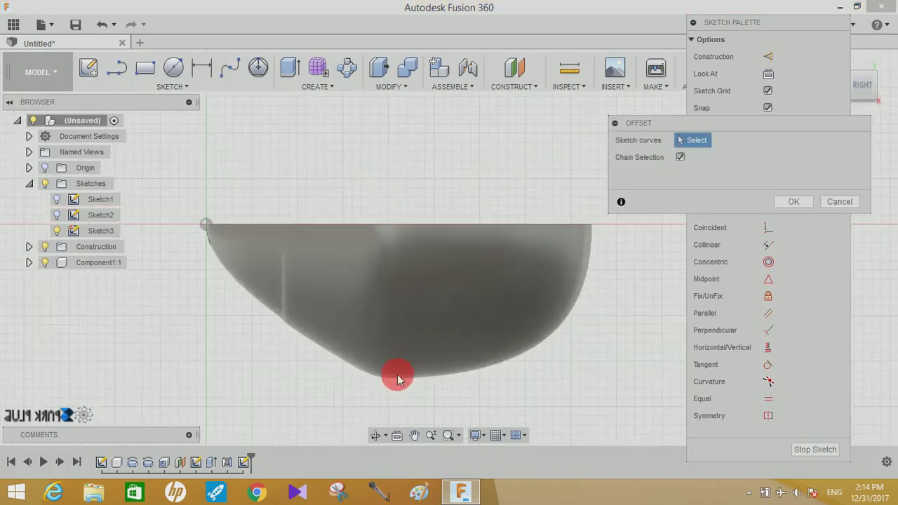
middle_drag(394, 245, 394, 208)
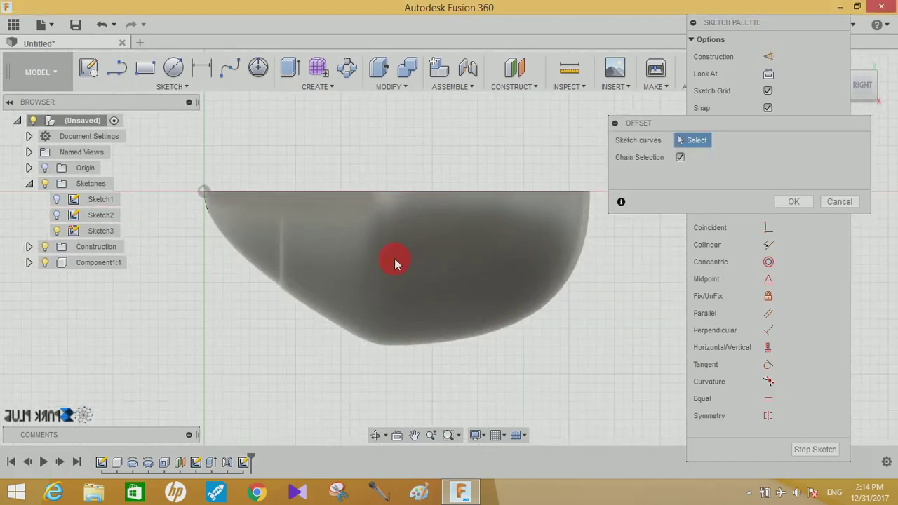
Select the cup's cross-section profile for an offset, then cancel the offset
click(834, 203)
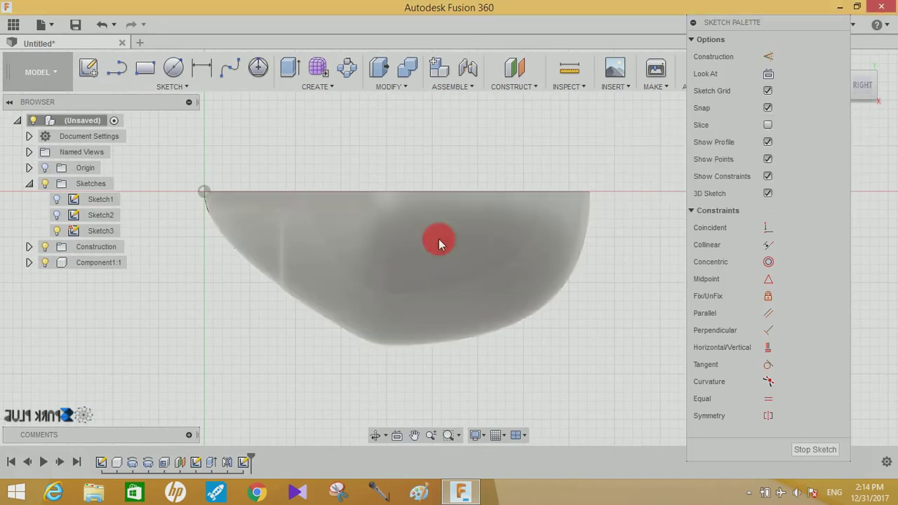
middle_drag(437, 240, 442, 218)
click(443, 219)
key(o)
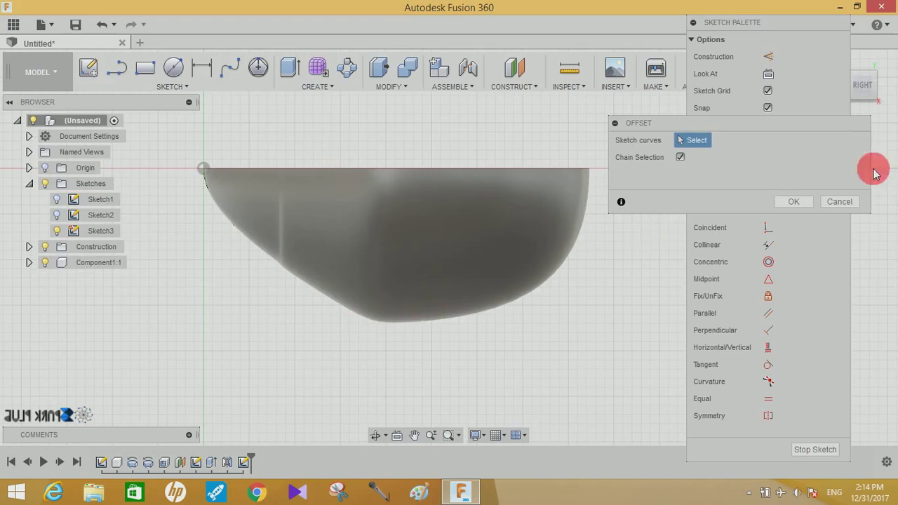
click(835, 203)
middle_drag(673, 240, 585, 214)
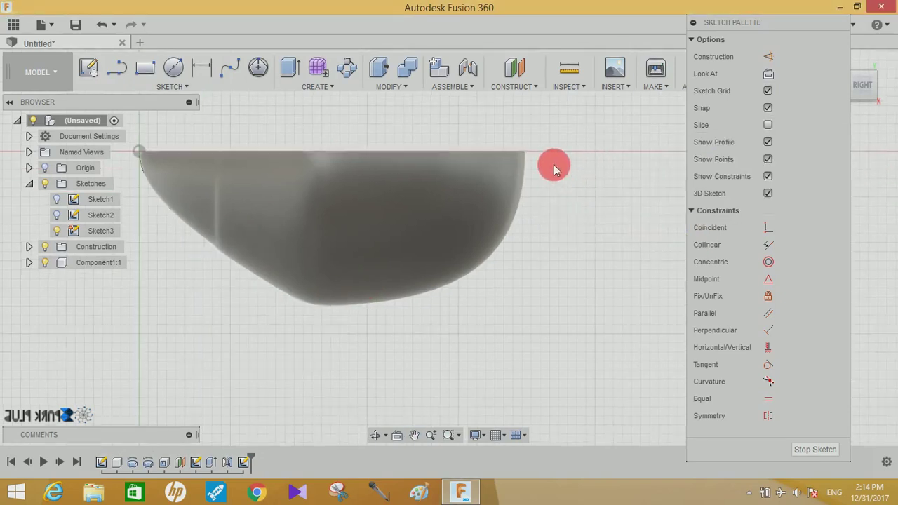
click(118, 67)
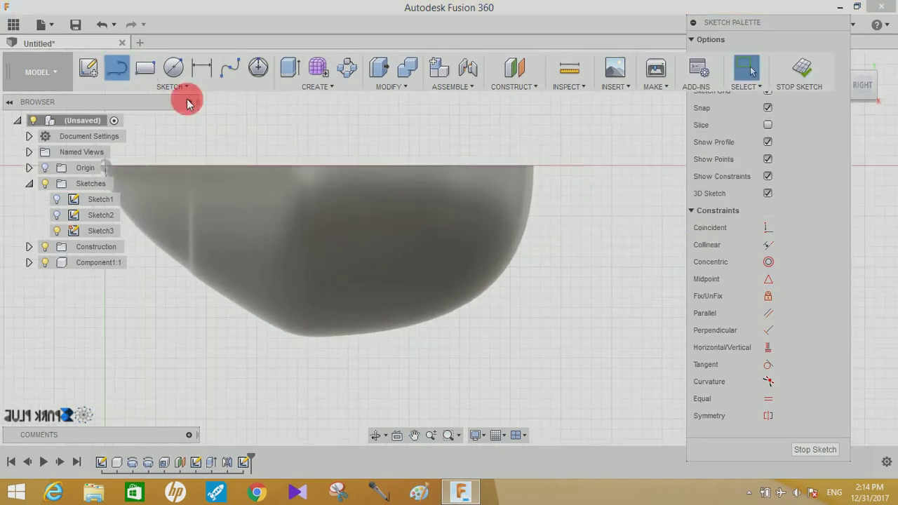
Draw a short horizontal line beside the rim and a spline down the cup's side
click(534, 169)
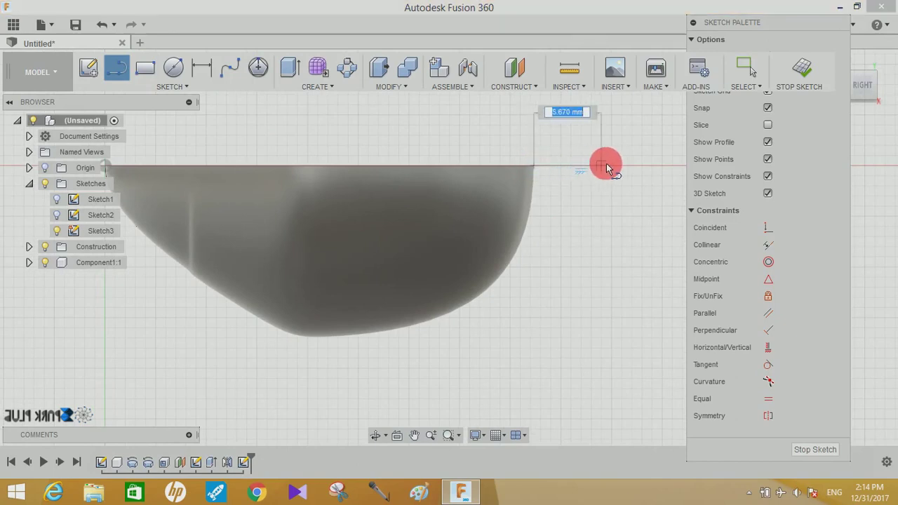
click(574, 166)
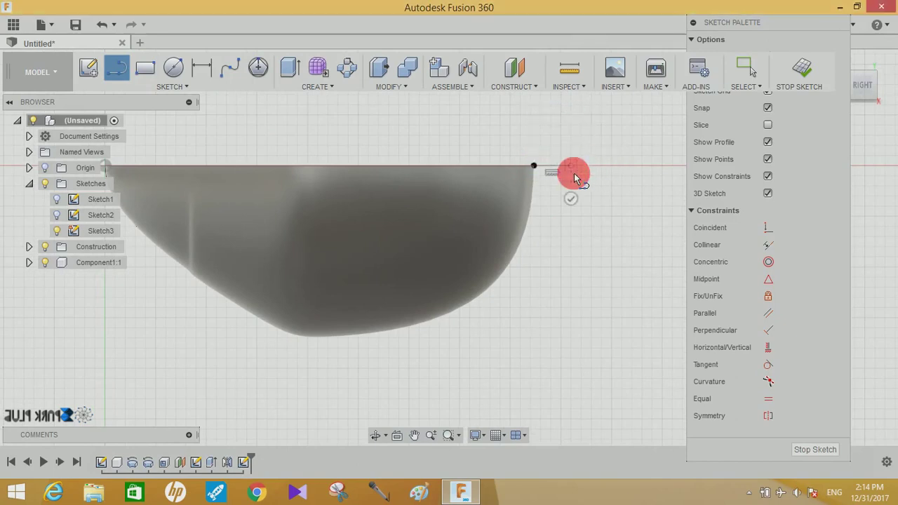
click(230, 66)
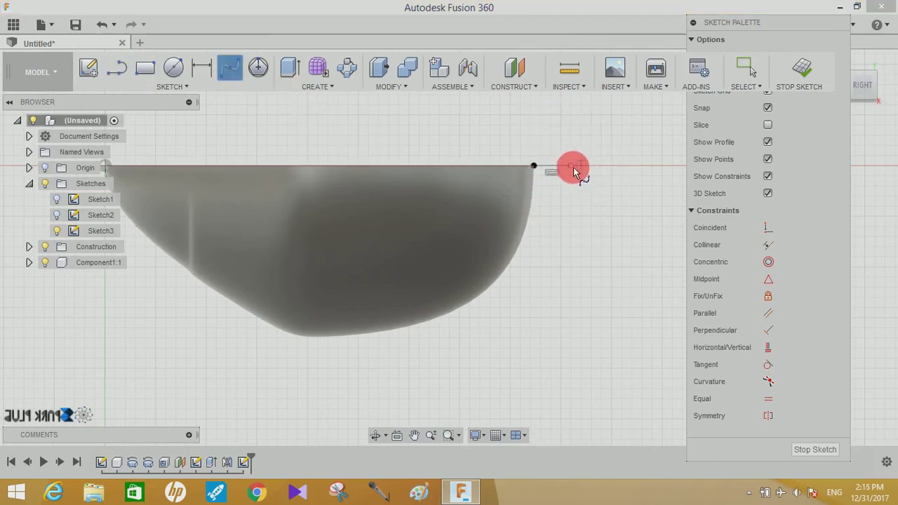
click(571, 236)
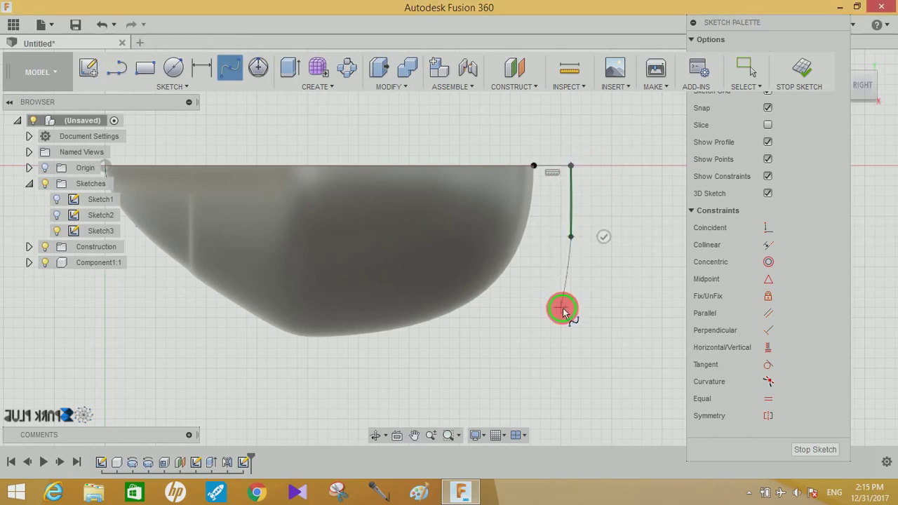
click(560, 307)
click(438, 358)
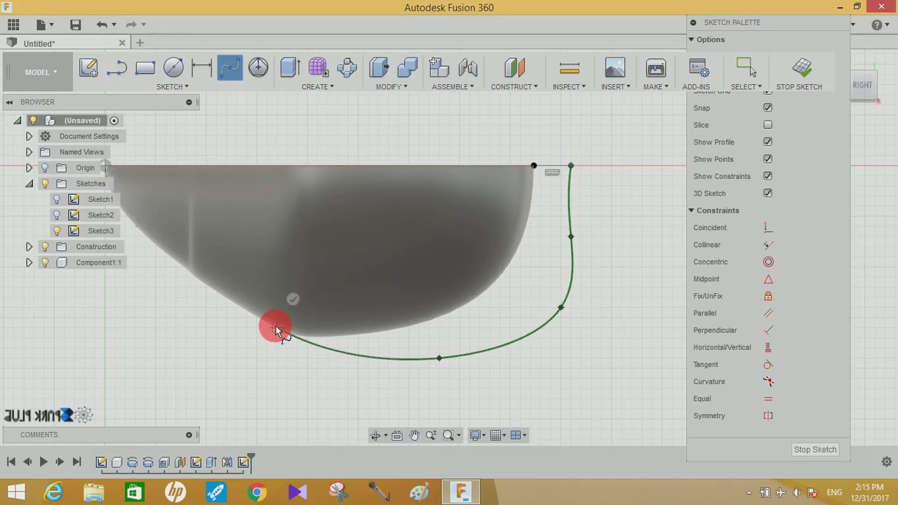
click(295, 304)
scroll(272, 354, up, 2)
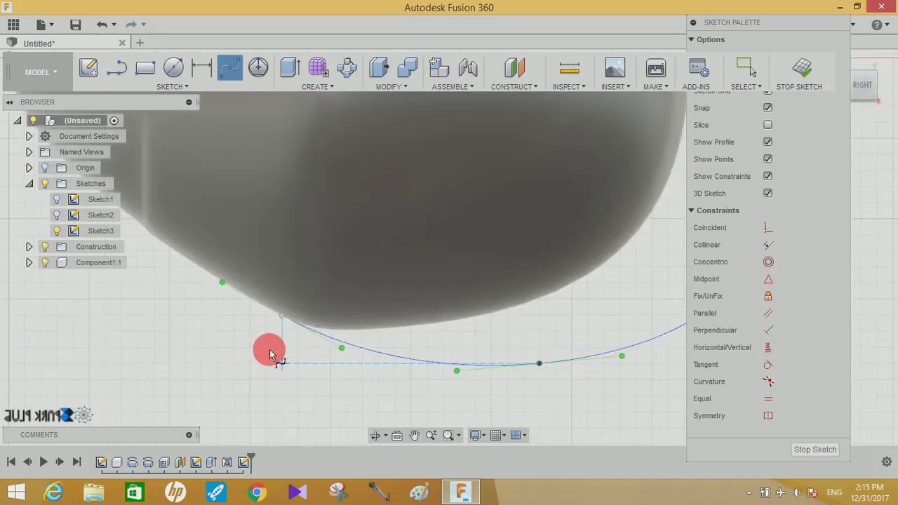
scroll(272, 354, down, 2)
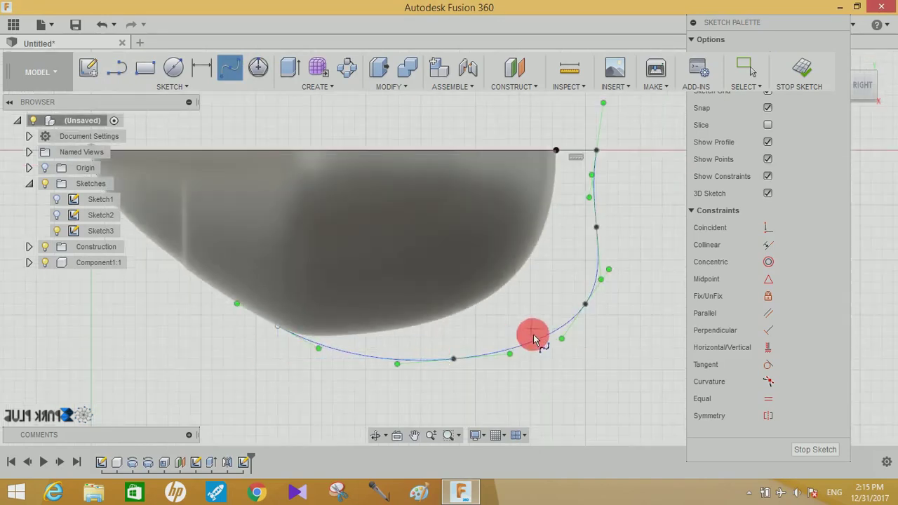
key(Escape)
Reshape the spline so it hugs the bowl's side and underside more closely
click(586, 307)
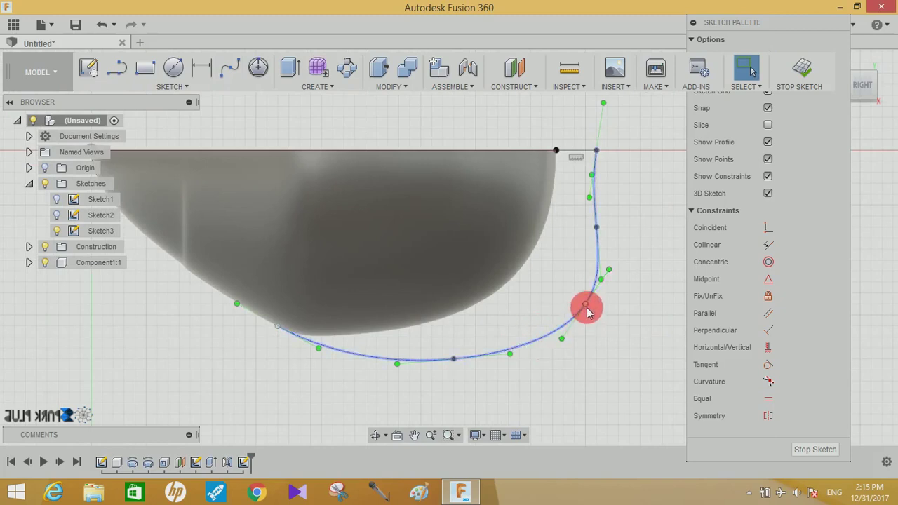
drag(583, 306, 564, 304)
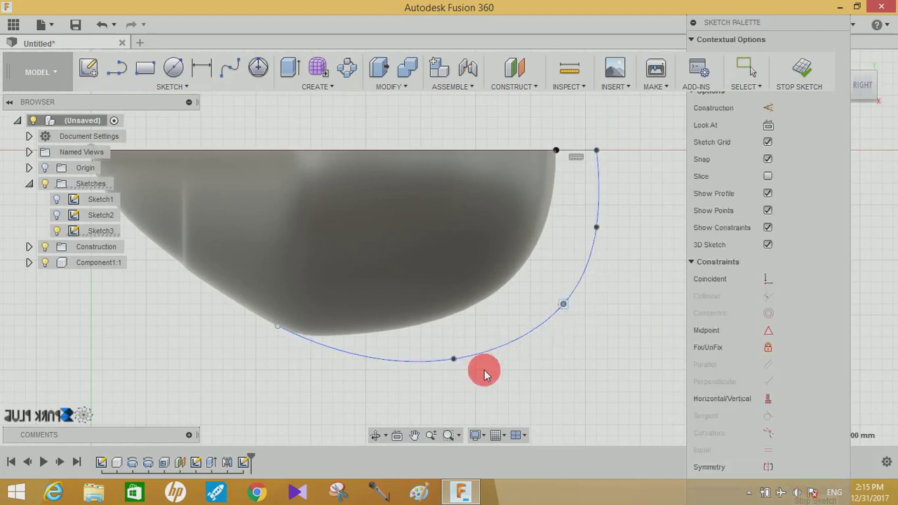
drag(451, 352, 419, 348)
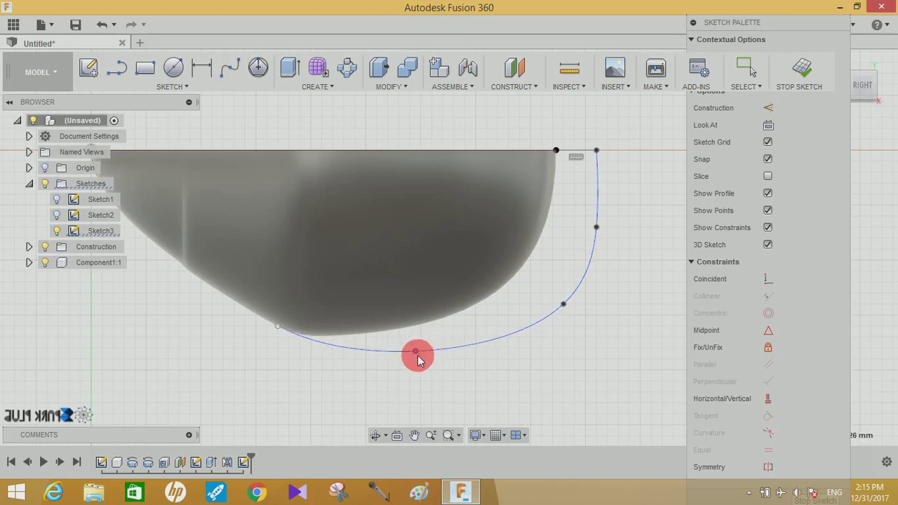
scroll(601, 327, down, 3)
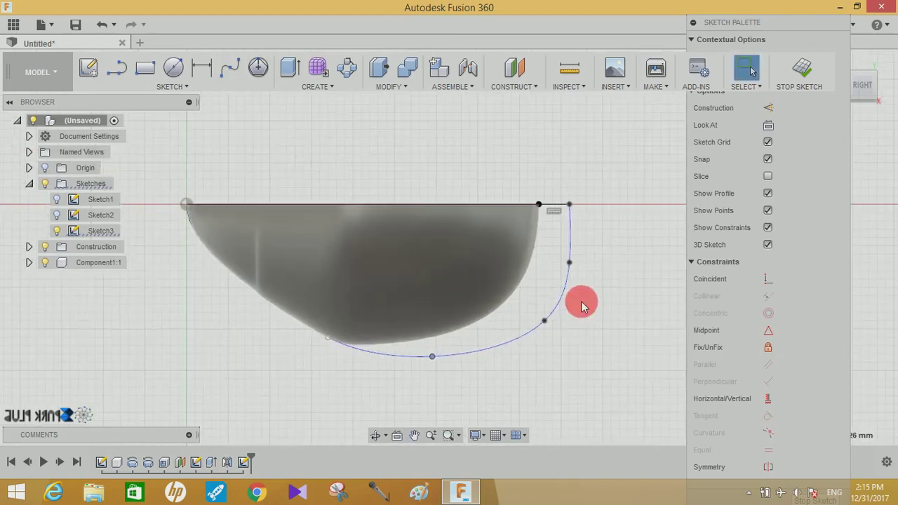
Draw a 38 mm line rightward from the spline's top end
click(117, 69)
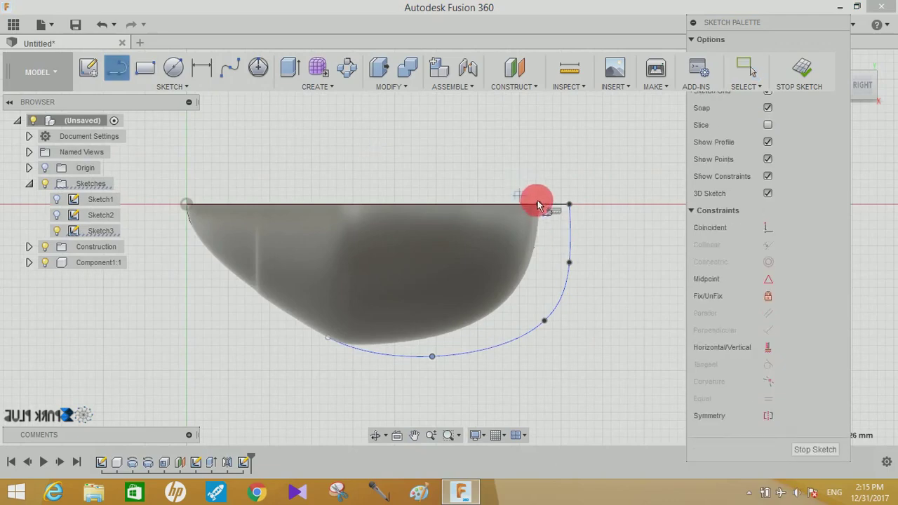
drag(596, 206, 614, 208)
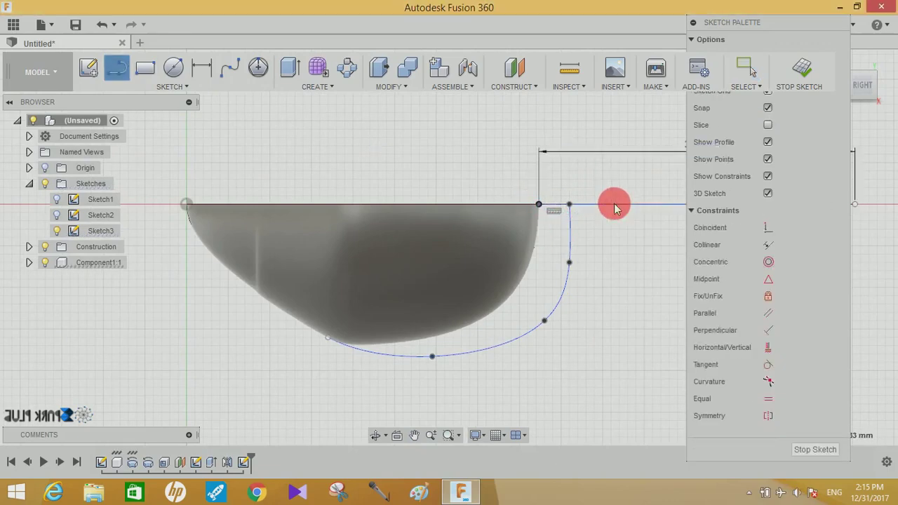
key(Return)
key(Escape)
middle_drag(585, 290, 437, 297)
scroll(437, 297, down, 2)
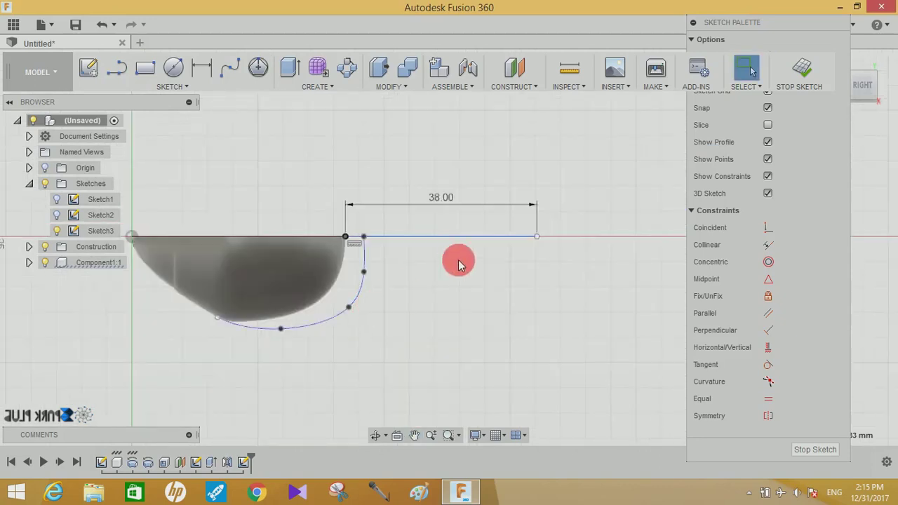
shift+middle_drag(457, 263, 484, 253)
key(Escape)
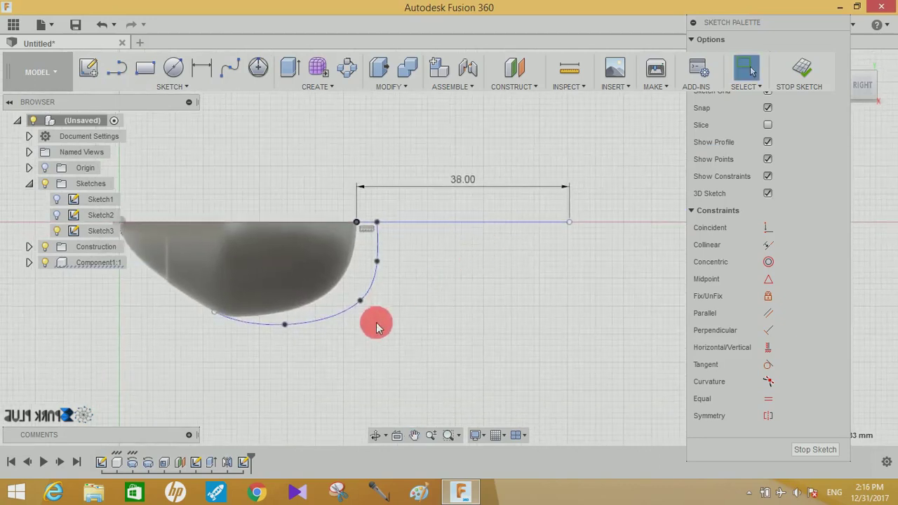
Add a 132.5° arc from the line's end and a horizontal line back toward the bowl
click(116, 68)
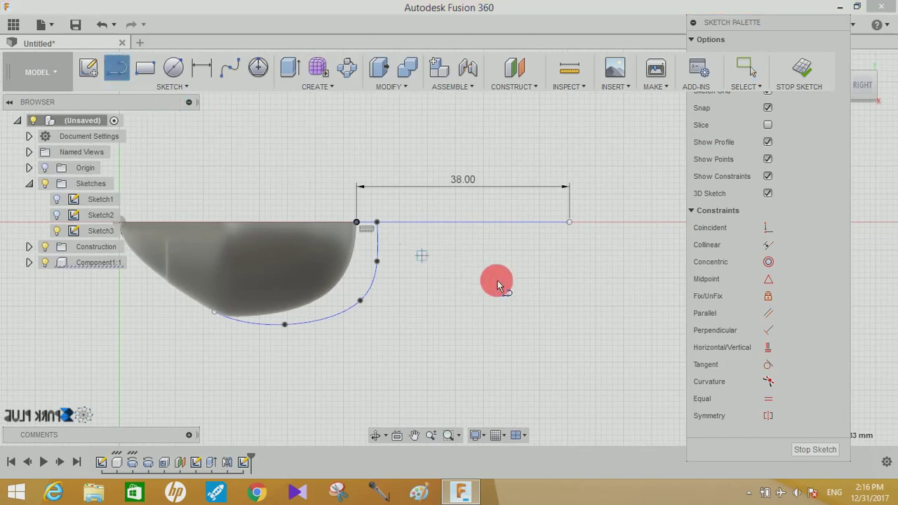
click(571, 225)
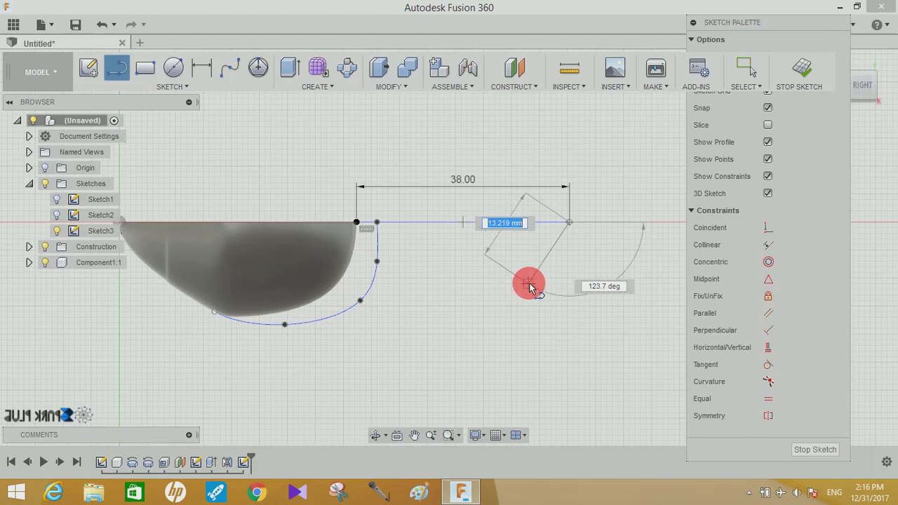
text(21)
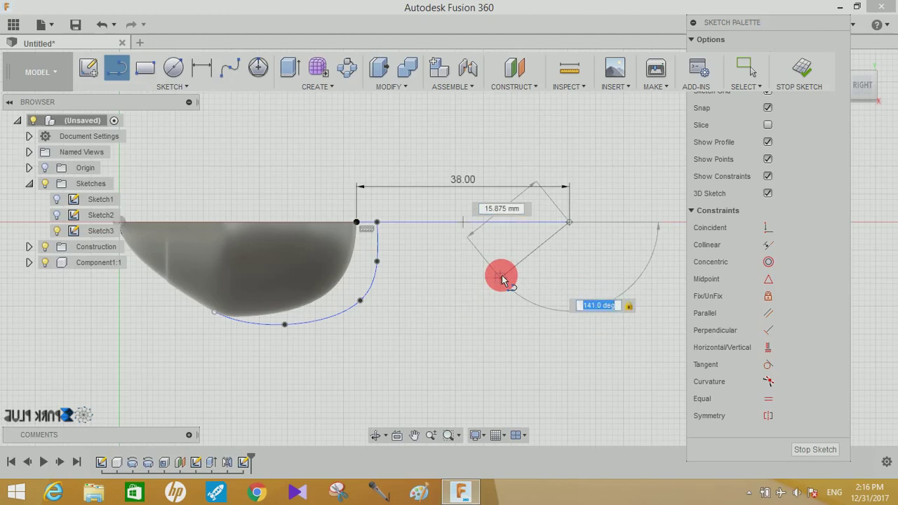
text(.)
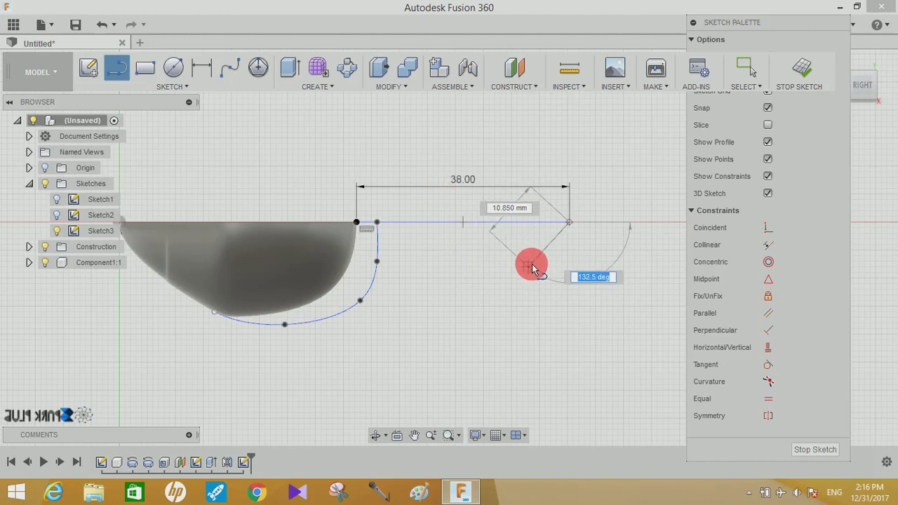
text(7)
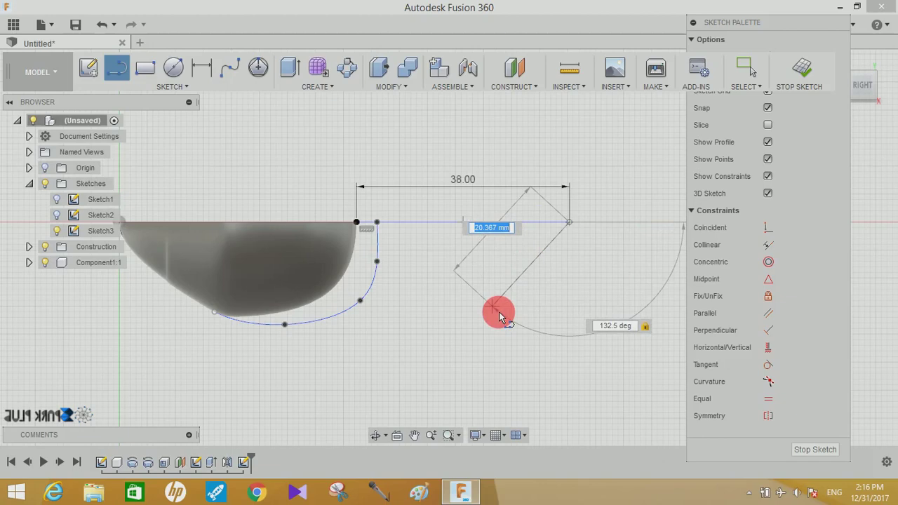
click(500, 315)
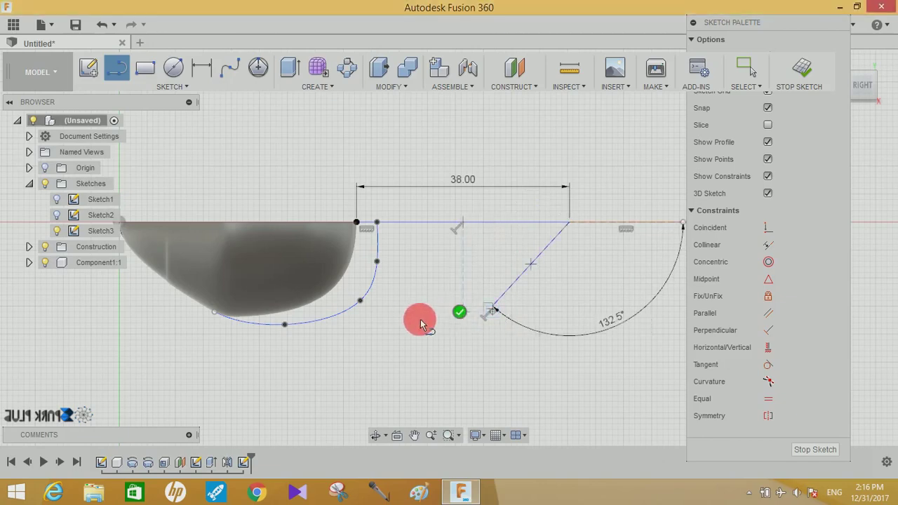
click(366, 310)
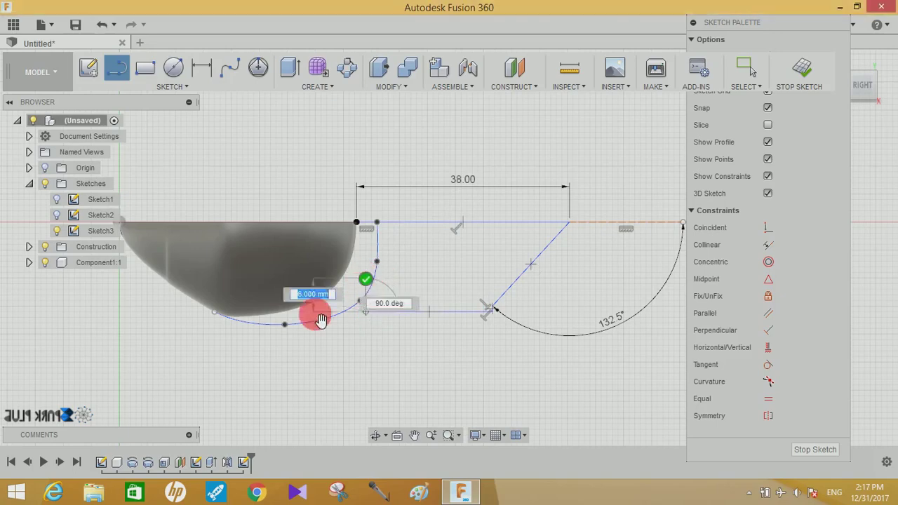
key(Escape)
scroll(273, 341, up, 1)
scroll(400, 361, up, 1)
scroll(407, 344, up, 1)
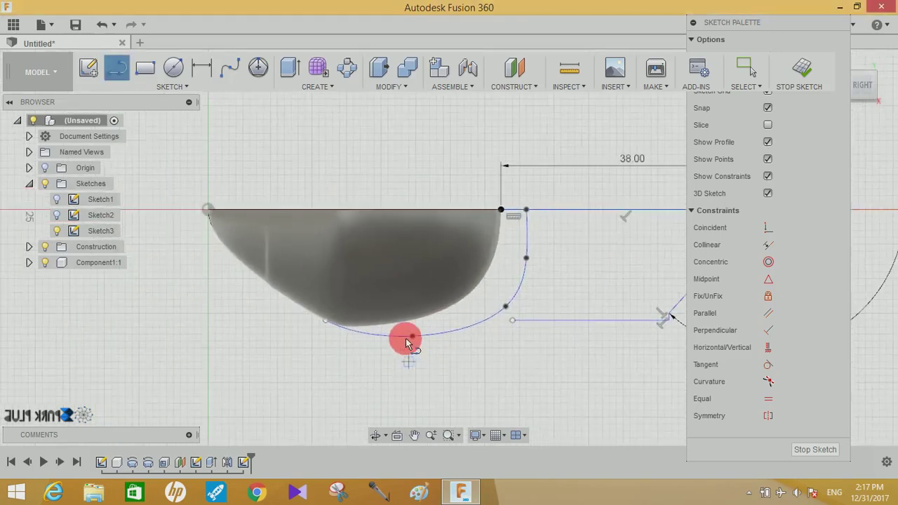
scroll(343, 222, up, 1)
click(229, 66)
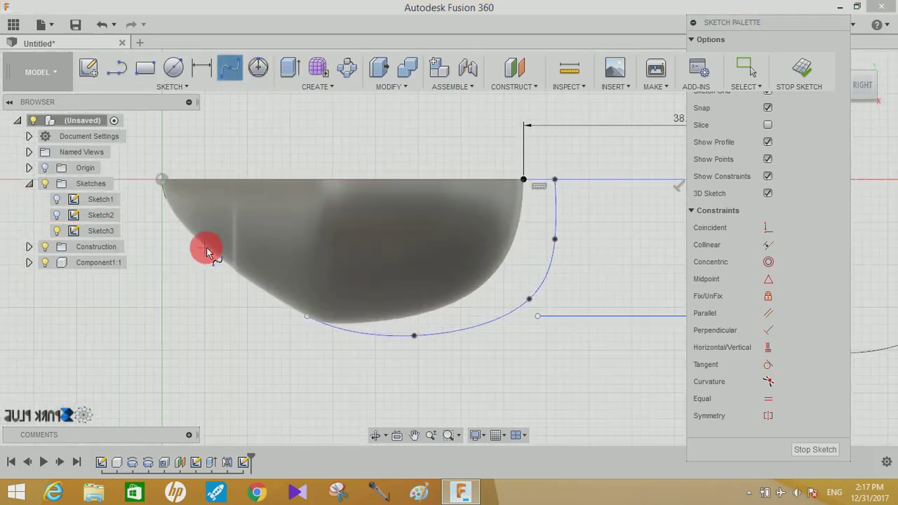
Draw a spline under the bowl and snap the horizontal line's end onto it
click(162, 179)
double_click(315, 324)
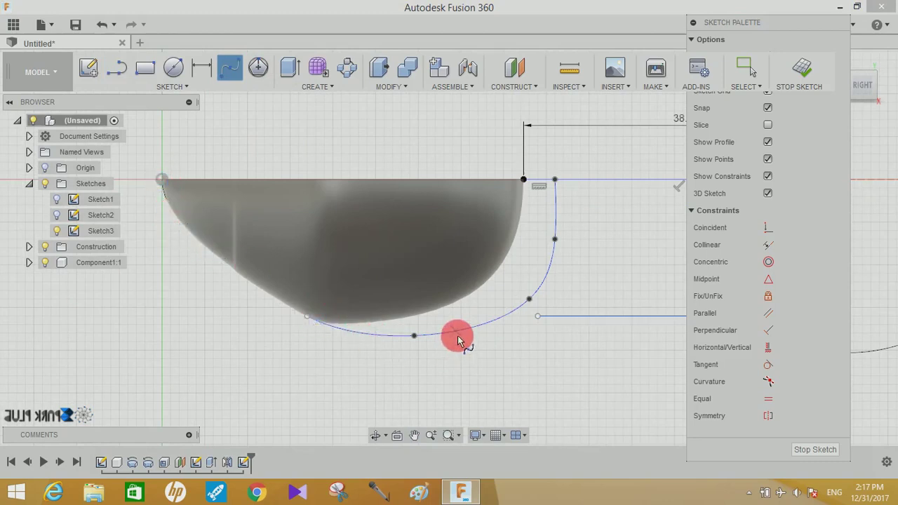
middle_drag(462, 339, 361, 344)
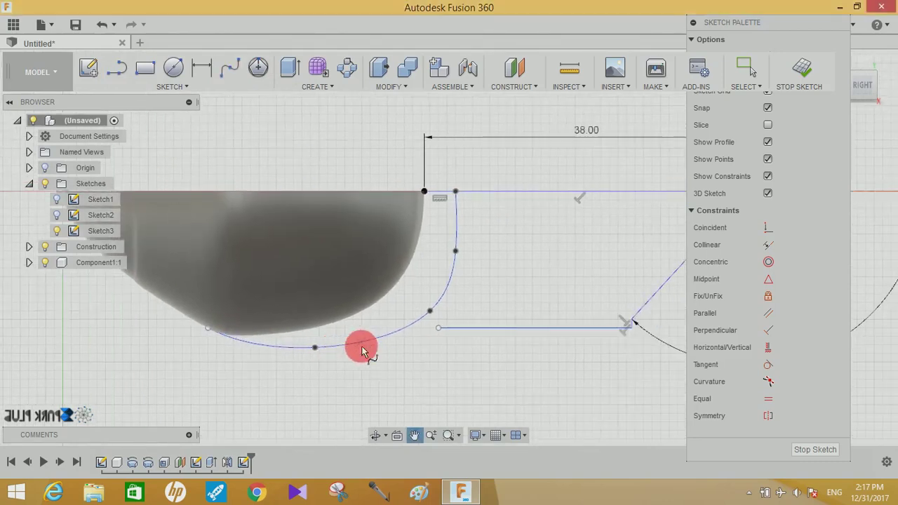
click(437, 328)
drag(406, 333, 405, 330)
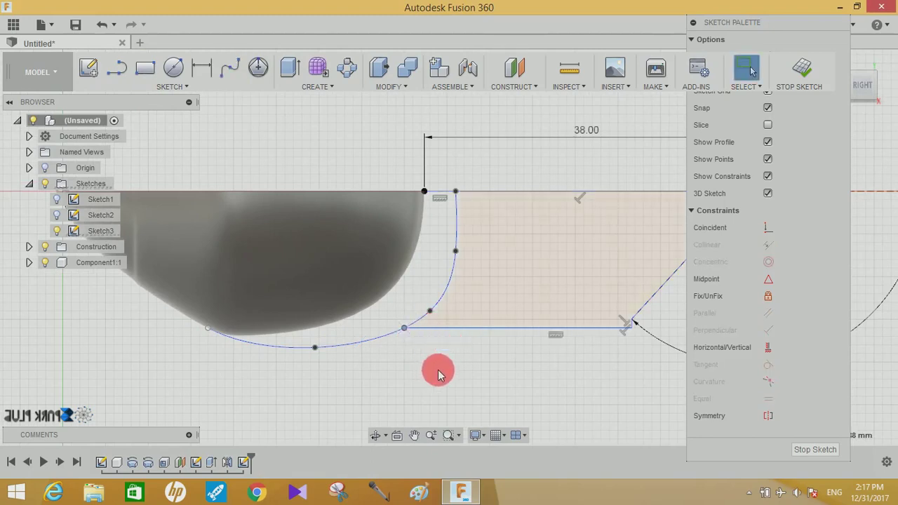
middle_drag(438, 375, 522, 380)
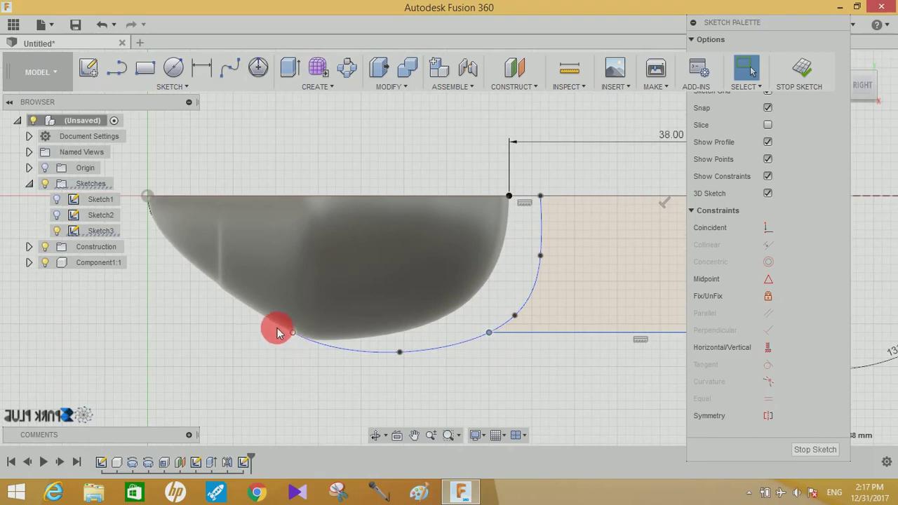
drag(277, 333, 233, 290)
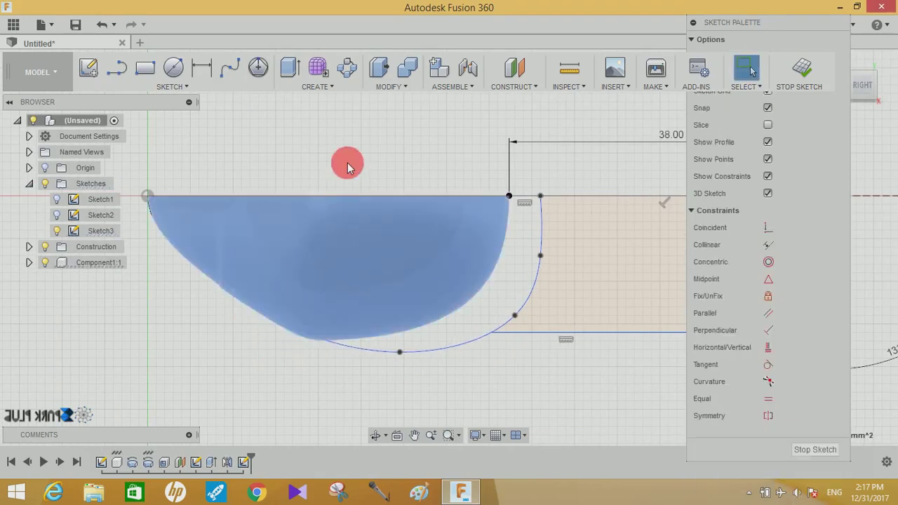
Project the bowl body's edges into Sketch3 using the Bodies selection filter
click(157, 86)
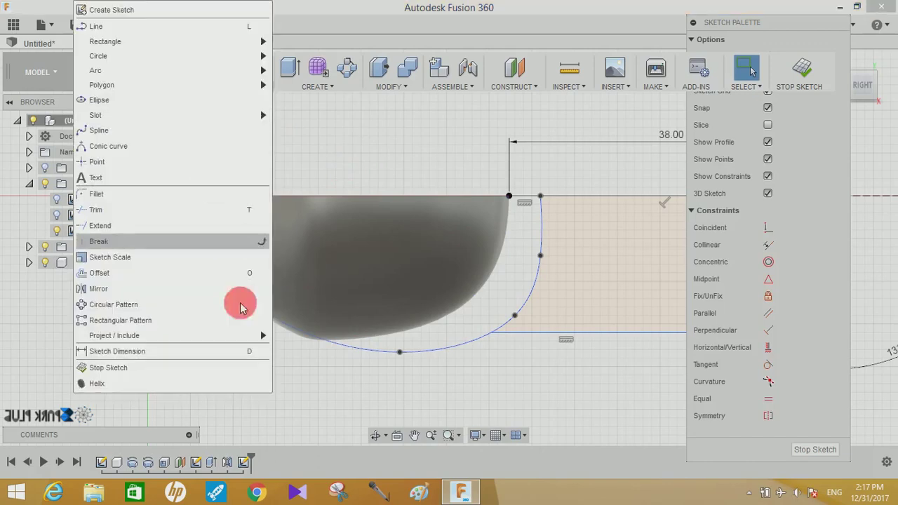
mouse_move(114, 335)
click(298, 352)
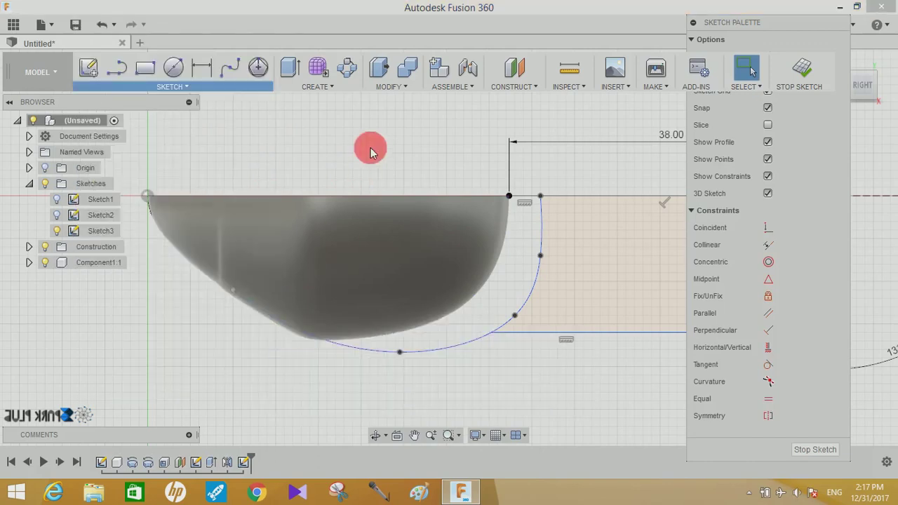
click(405, 232)
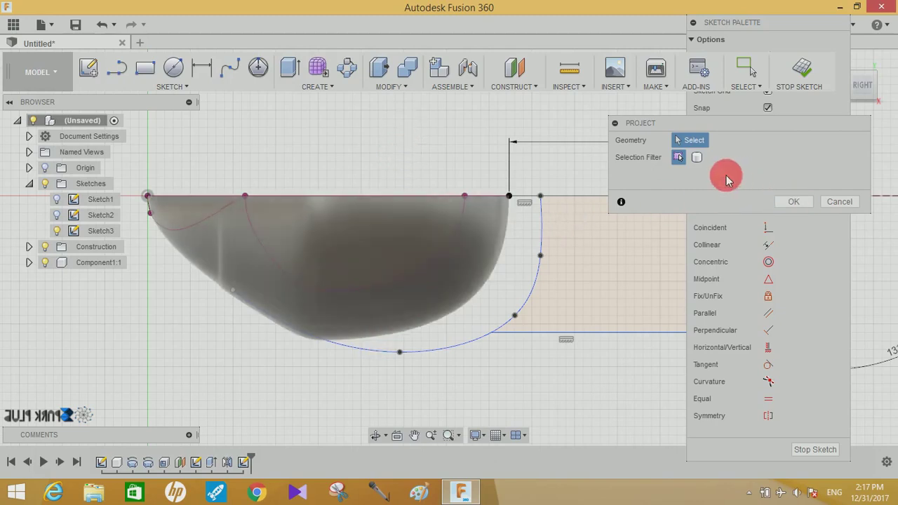
click(697, 157)
click(236, 278)
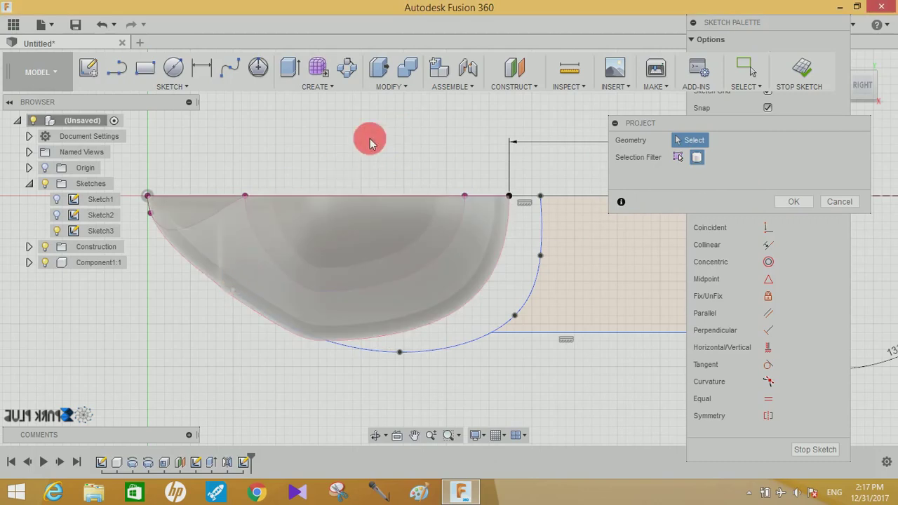
click(809, 202)
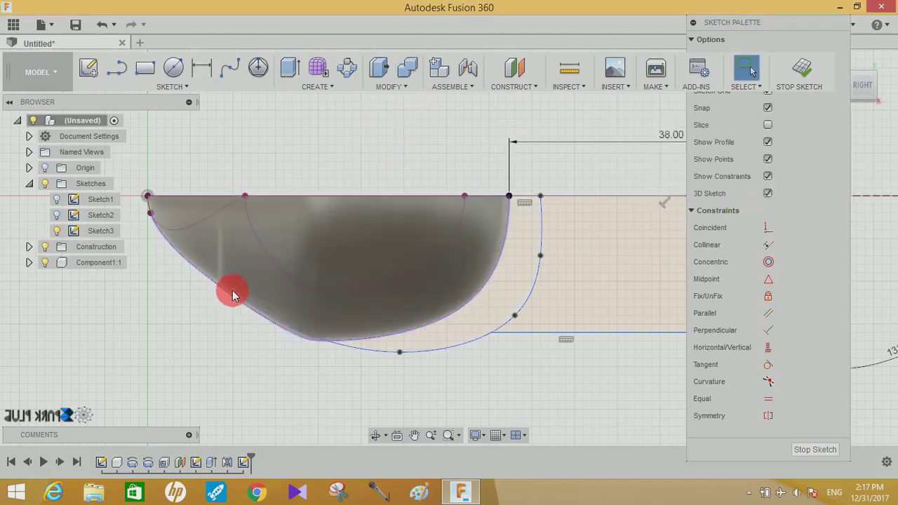
click(234, 298)
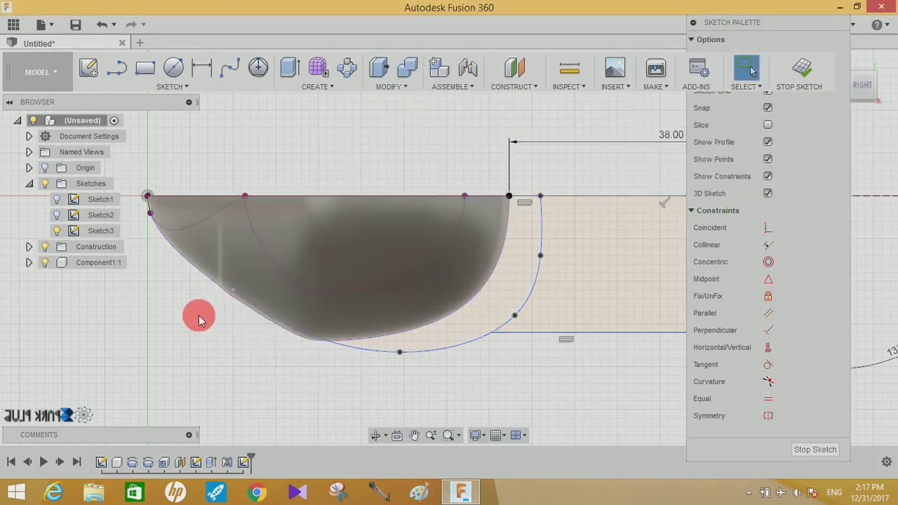
click(360, 350)
Drag the spline's fit points so it swings lower and wider around the bowl
click(312, 393)
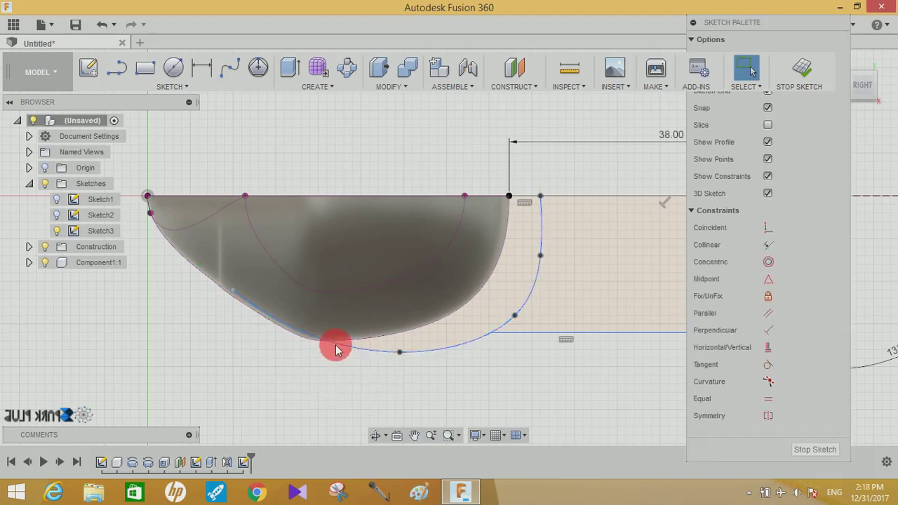
click(233, 309)
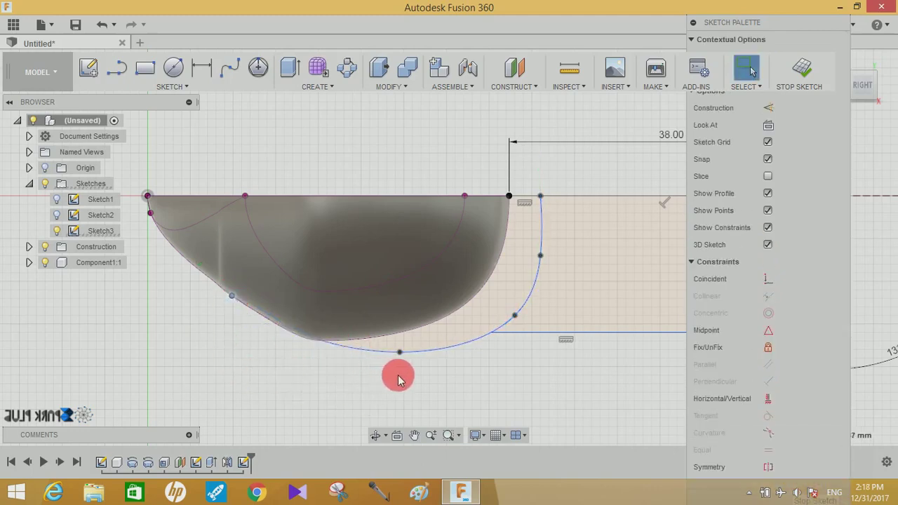
middle_drag(399, 374, 293, 399)
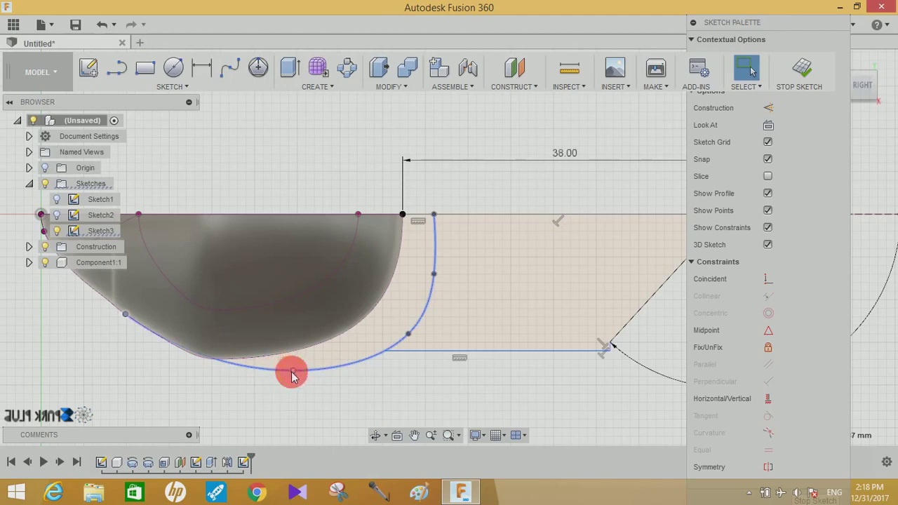
drag(292, 370, 288, 402)
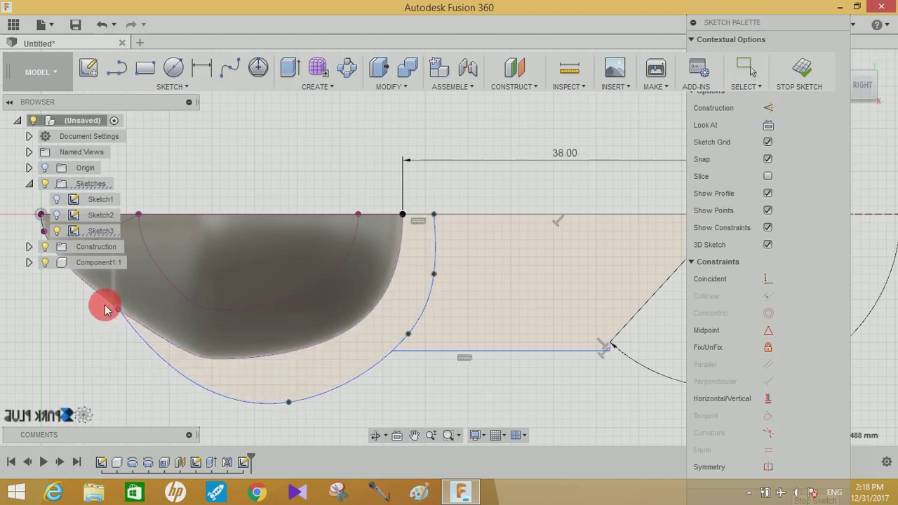
drag(105, 310, 85, 298)
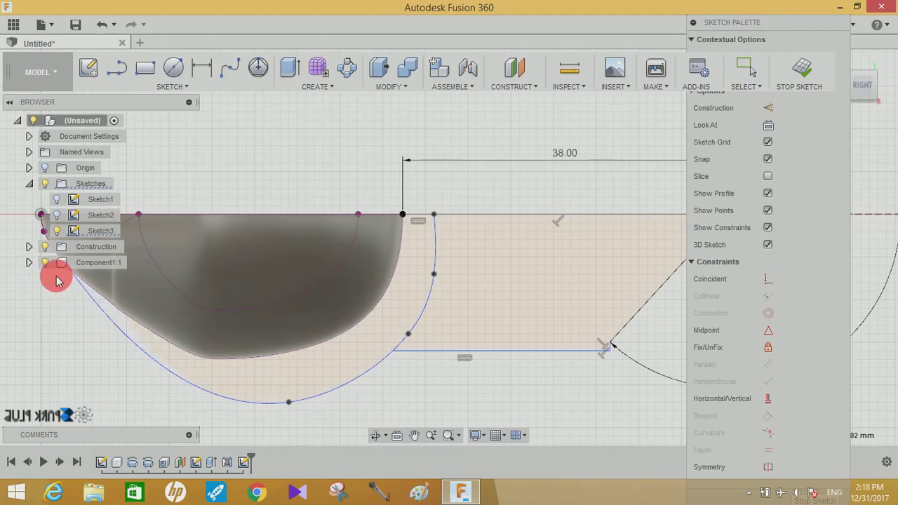
scroll(327, 339, down, 1)
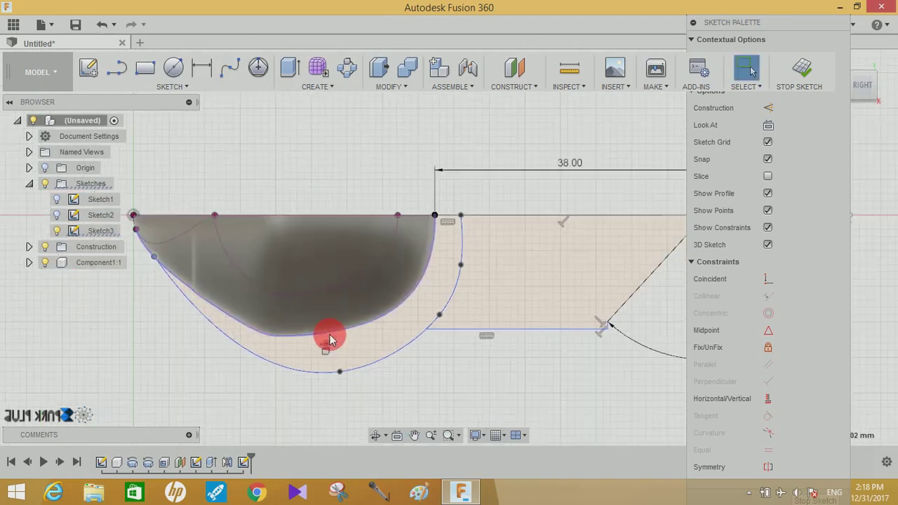
Delete the stray curve piece near the handle and return to a 3D view
click(448, 303)
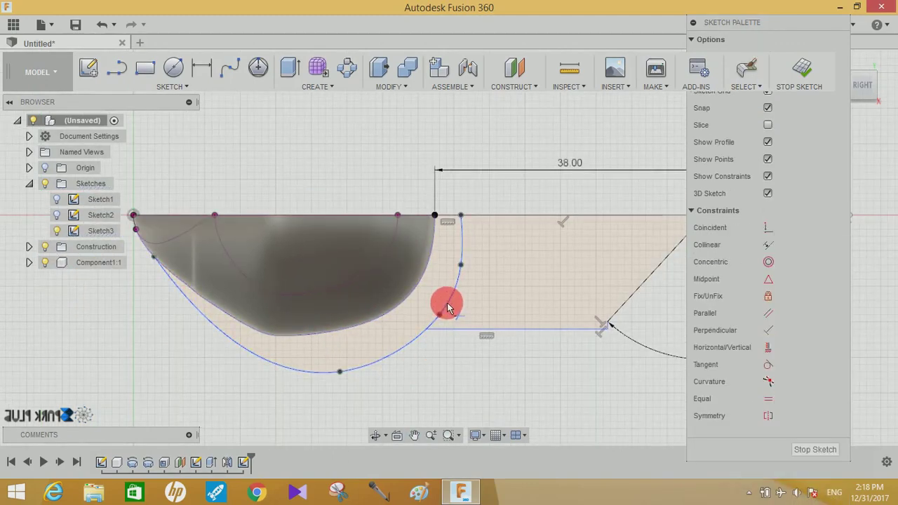
key(Delete)
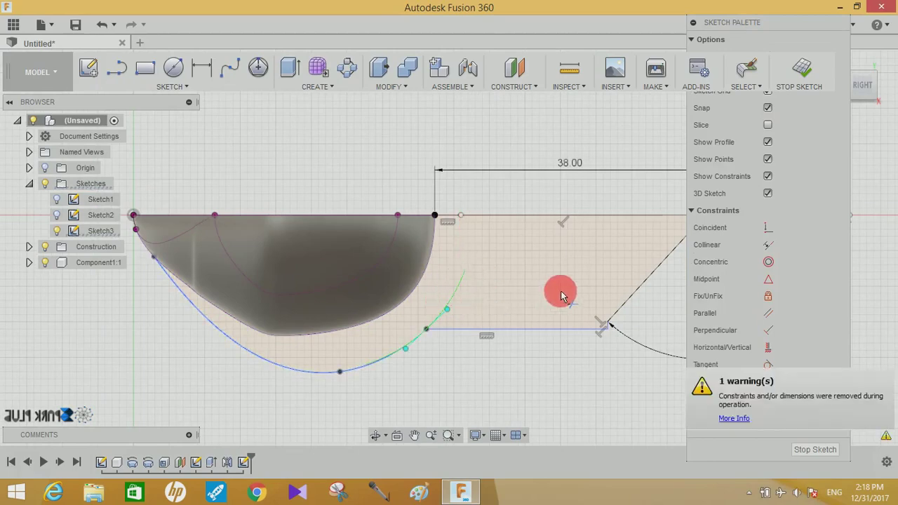
scroll(561, 290, down, 2)
shift+middle_drag(494, 266, 521, 277)
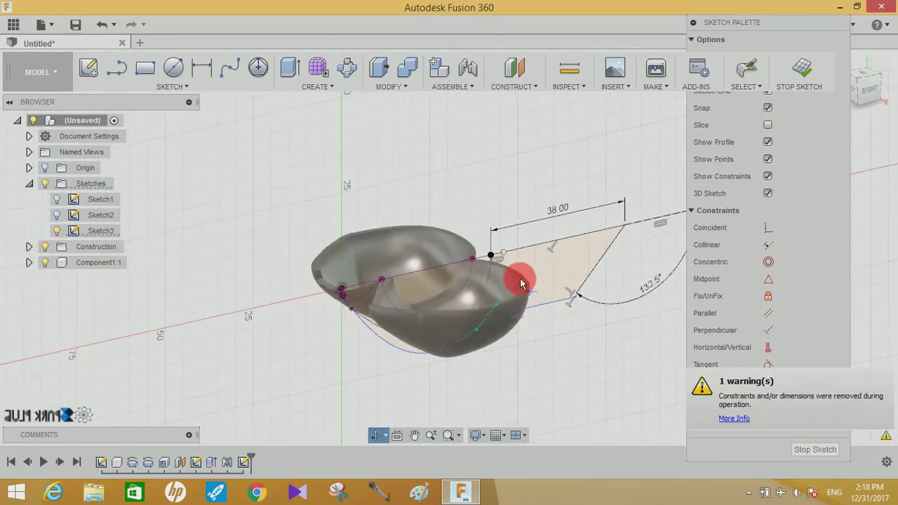
Start extruding the handle profile from a 12.7 mm offset start plane
click(291, 66)
click(561, 260)
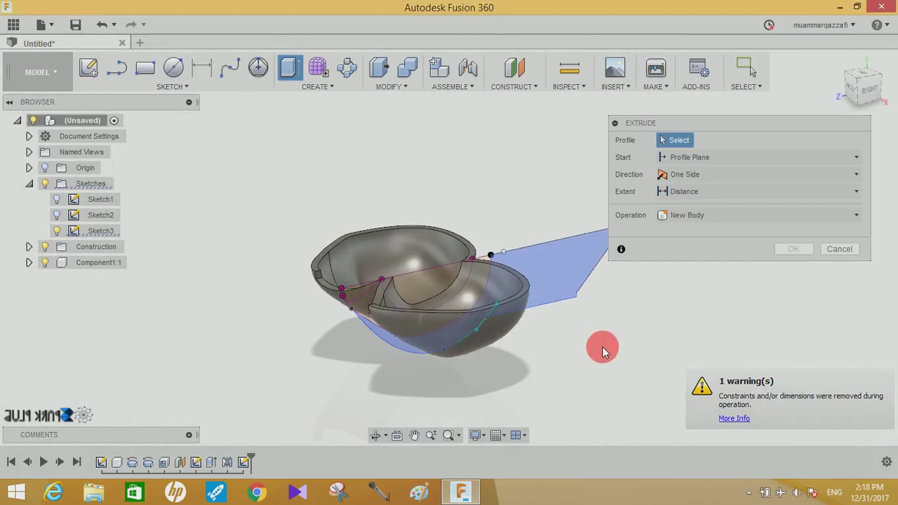
shift+middle_drag(625, 362, 632, 363)
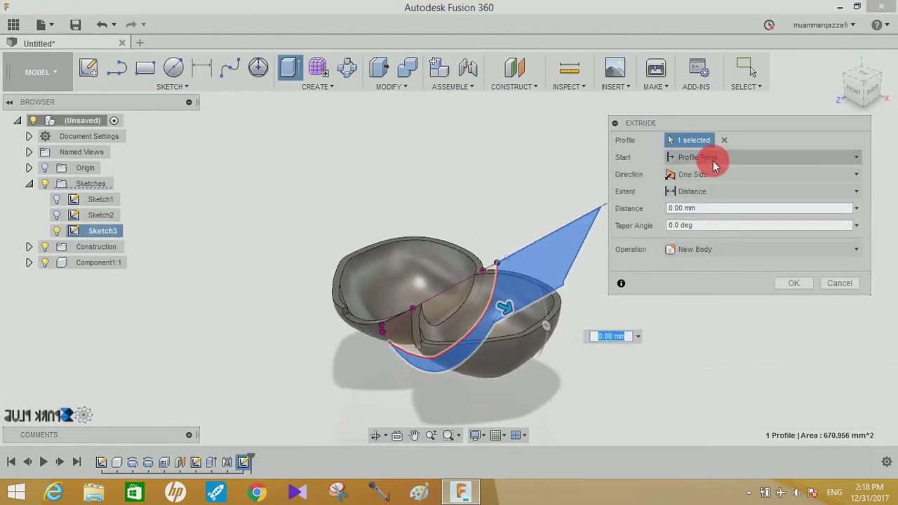
click(711, 157)
click(711, 190)
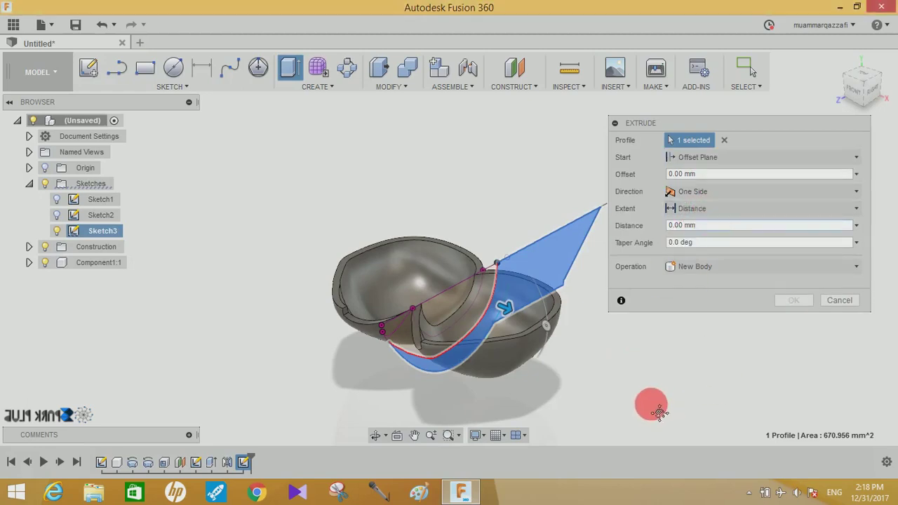
middle_drag(647, 407, 583, 386)
click(712, 174)
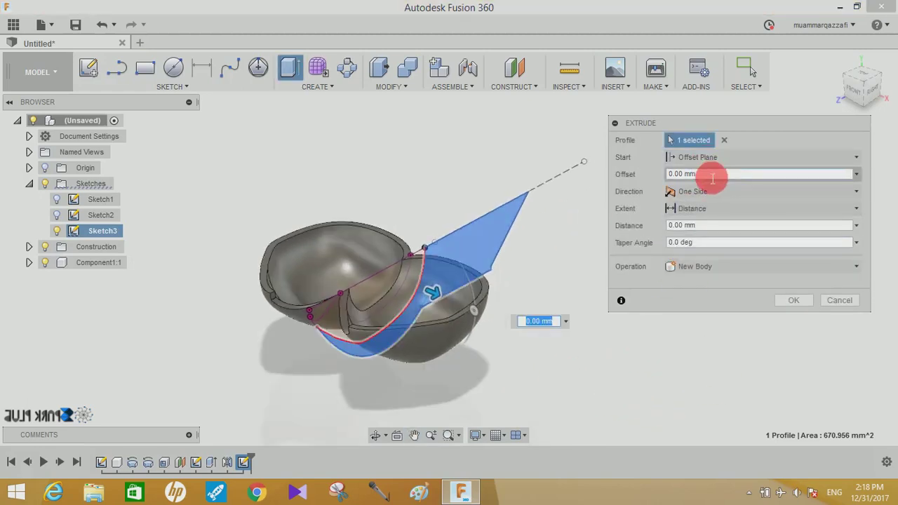
drag(712, 175, 620, 179)
text(12.7)
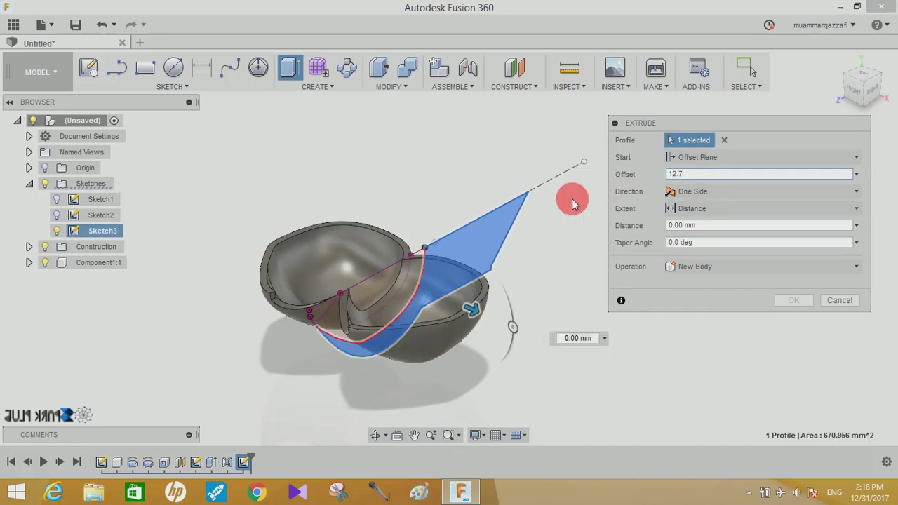
Set the extrusion distance to 4 mm with the Join operation and confirm it
drag(711, 226, 635, 228)
text(4)
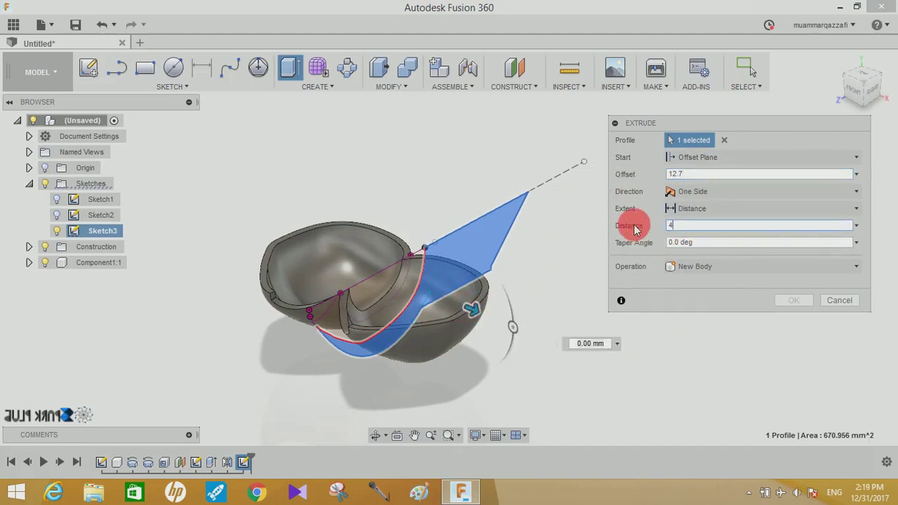
click(747, 266)
click(712, 283)
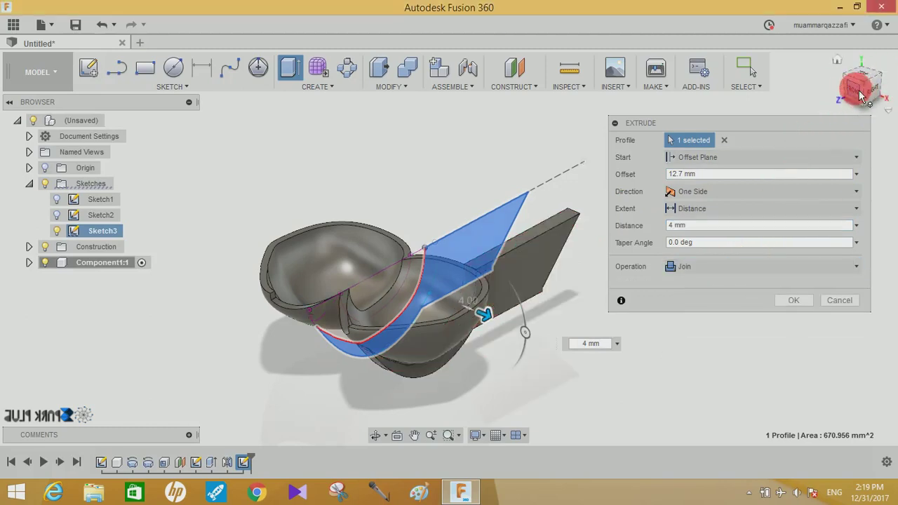
mouse_move(861, 95)
mouse_down()
mouse_move(763, 94)
mouse_move(692, 65)
mouse_move(771, 117)
mouse_up()
click(808, 300)
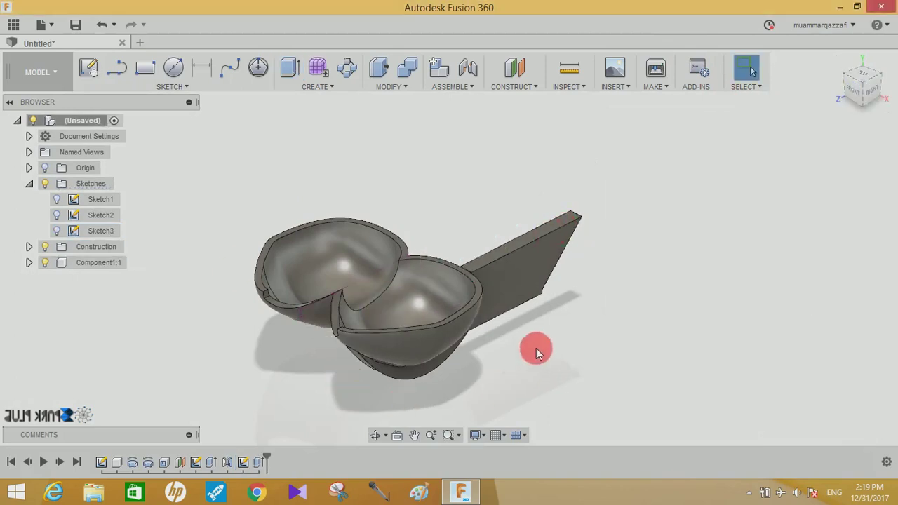
Mirror the Extrude2 handle feature across Plane1 and orbit to view both handles
click(319, 88)
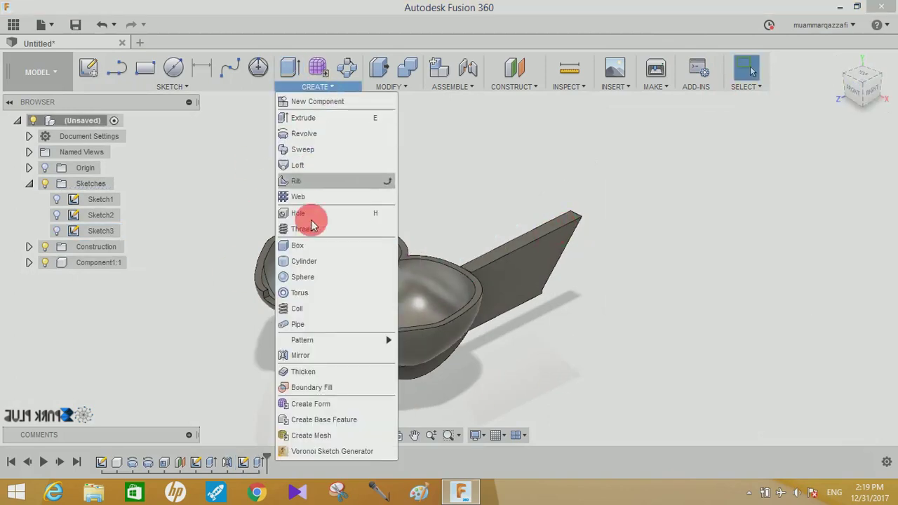
click(326, 356)
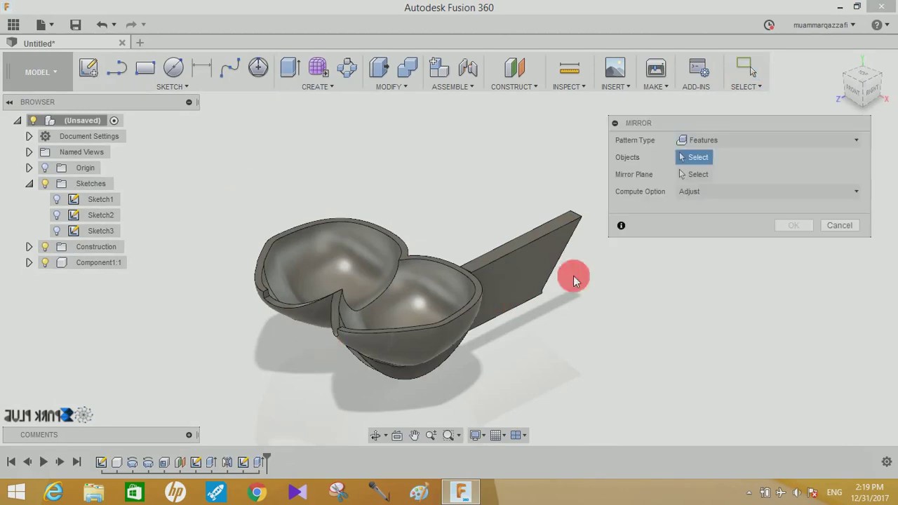
click(711, 140)
click(695, 155)
click(256, 461)
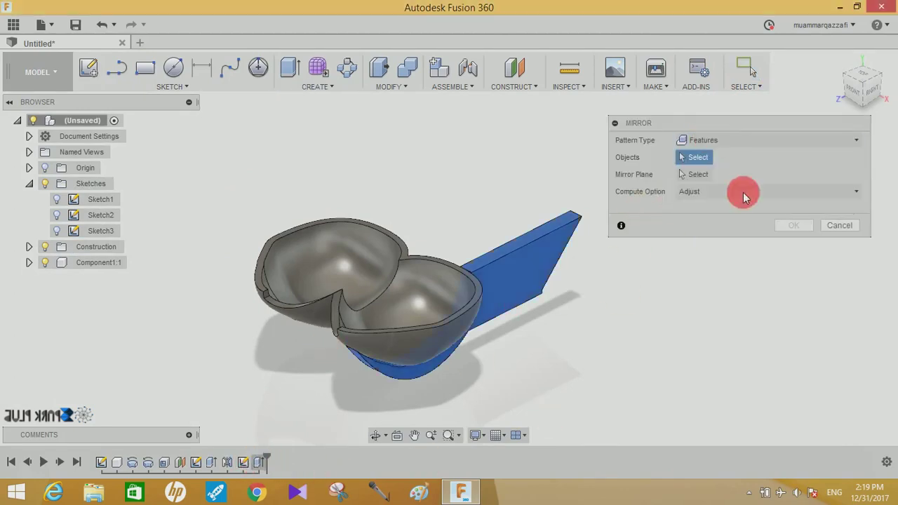
click(28, 248)
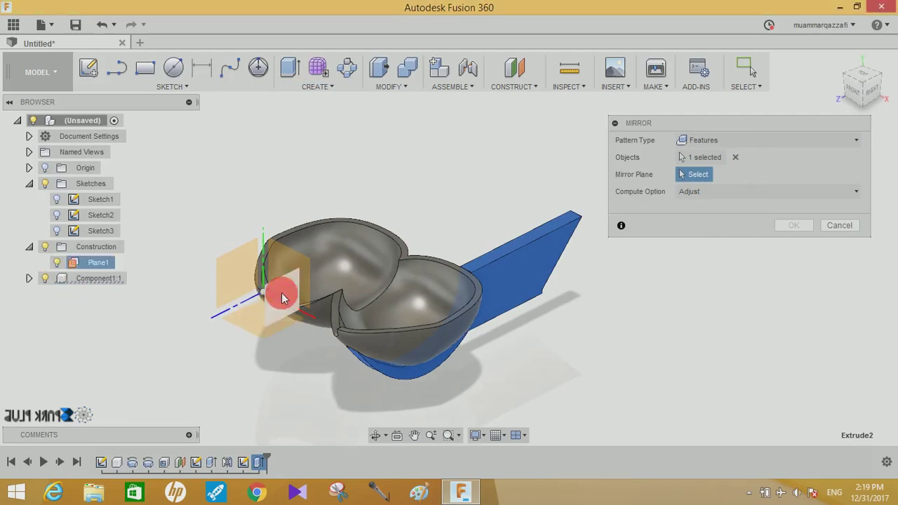
click(283, 298)
click(793, 225)
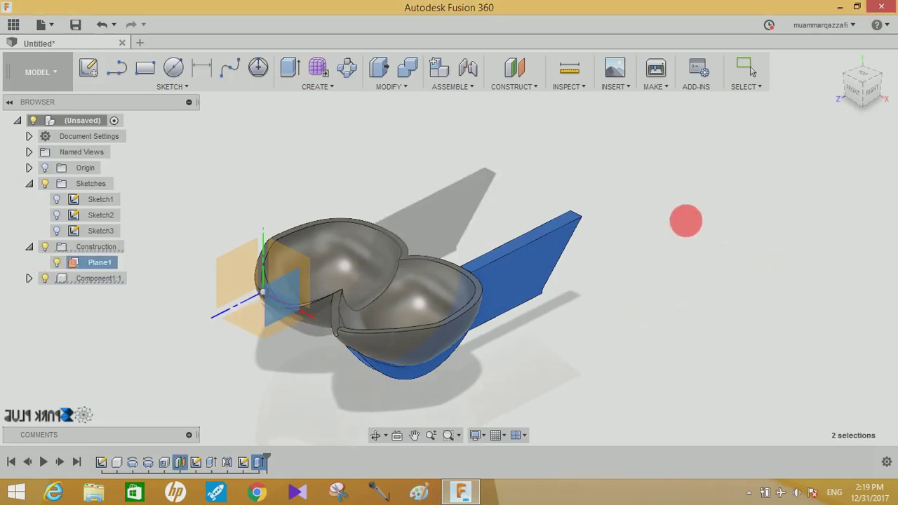
click(672, 214)
mouse_move(872, 90)
mouse_down()
mouse_move(831, 28)
mouse_move(820, 42)
mouse_up()
Start a fillet on the rim edge and two ridge edges where the lobes meet
scroll(421, 211, up, 5)
click(401, 87)
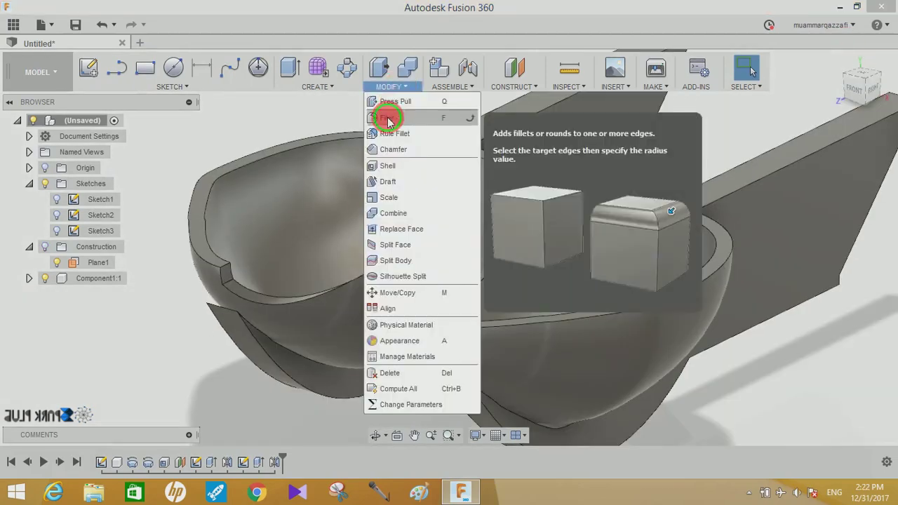
click(388, 119)
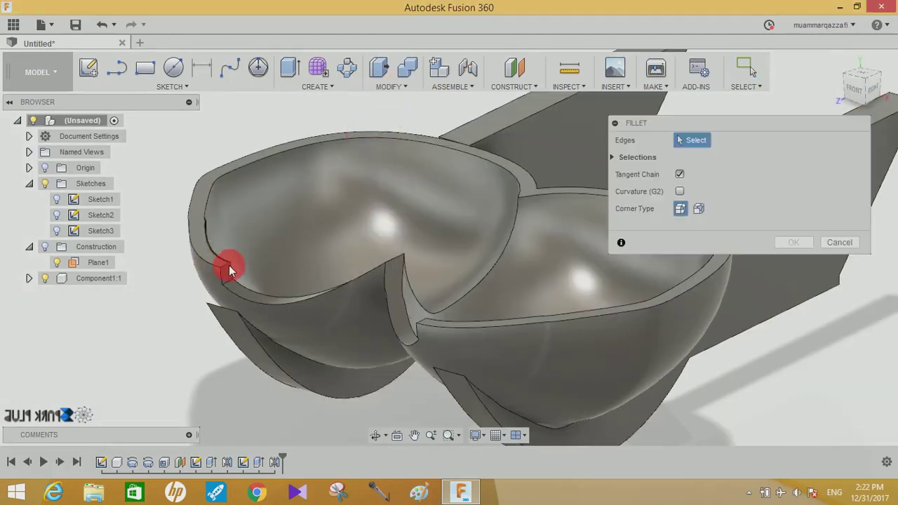
click(226, 267)
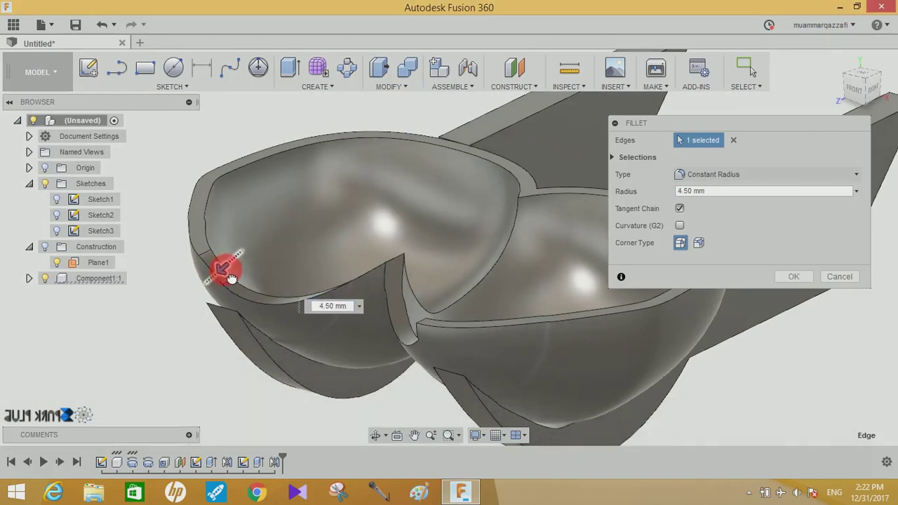
drag(231, 278, 231, 277)
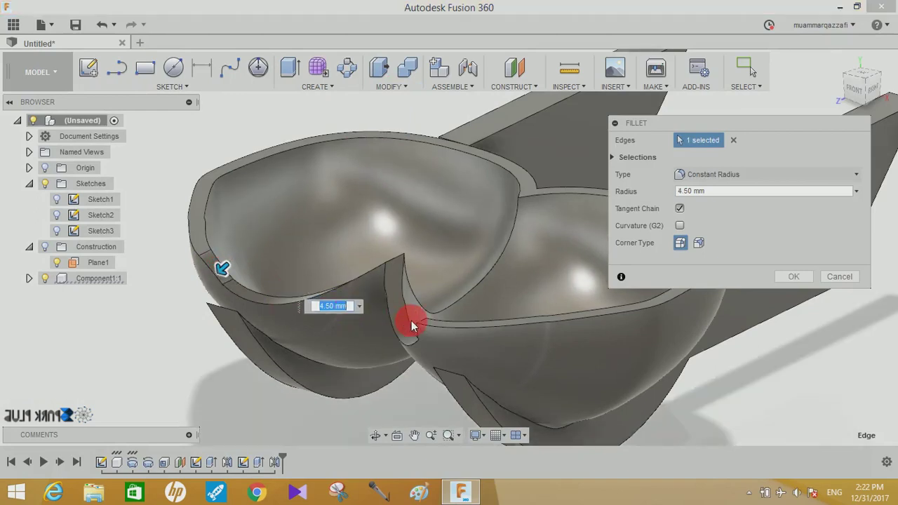
click(395, 263)
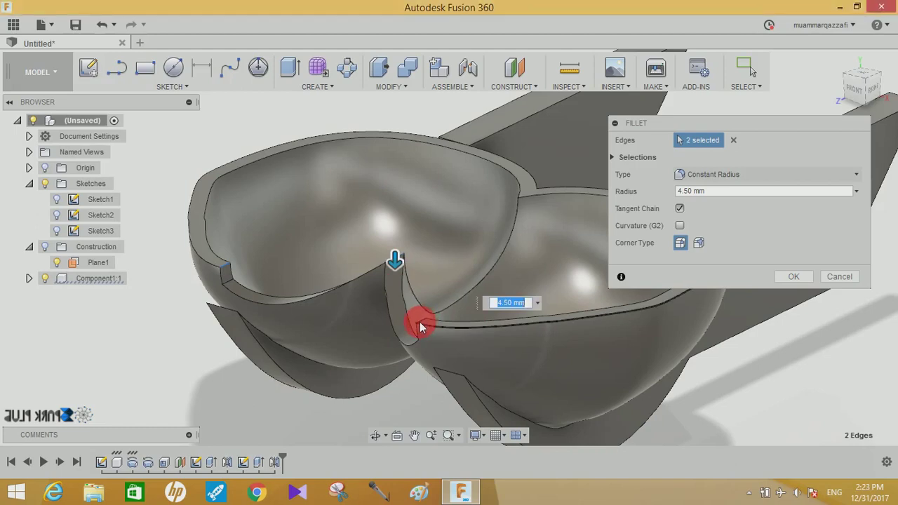
click(488, 330)
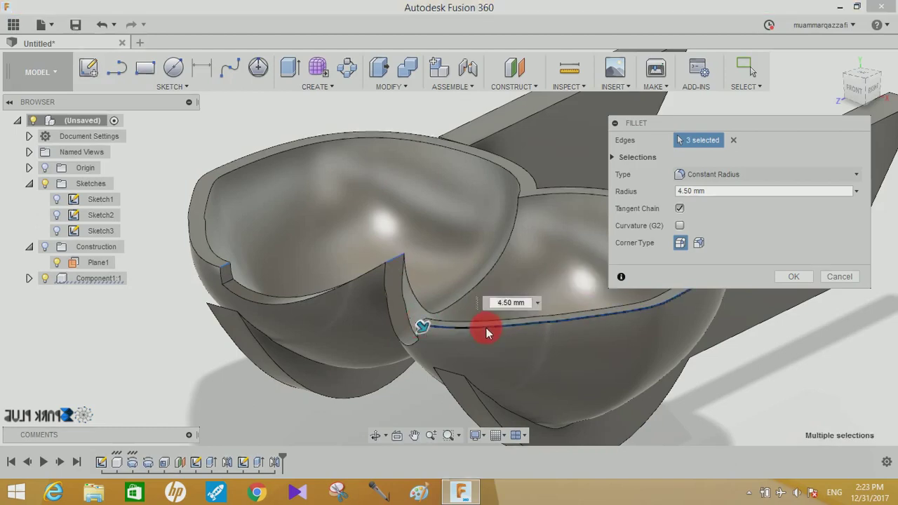
click(422, 324)
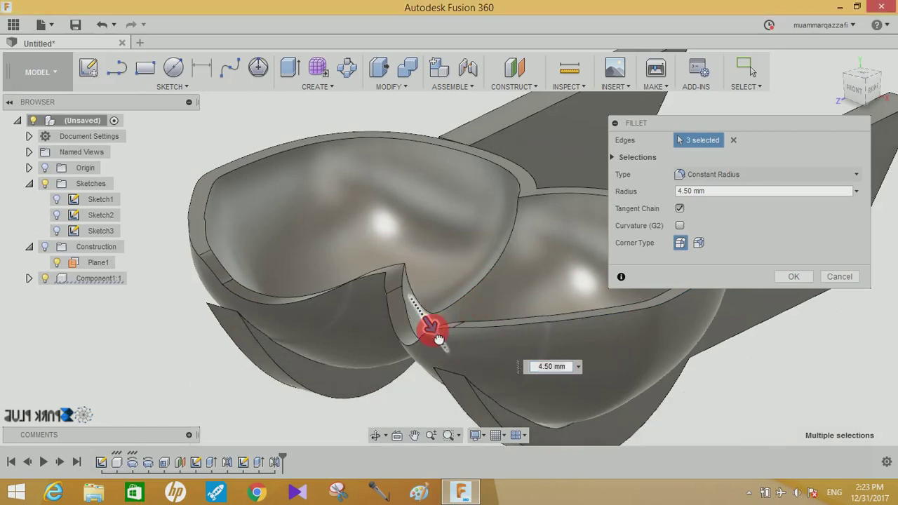
drag(441, 320, 503, 337)
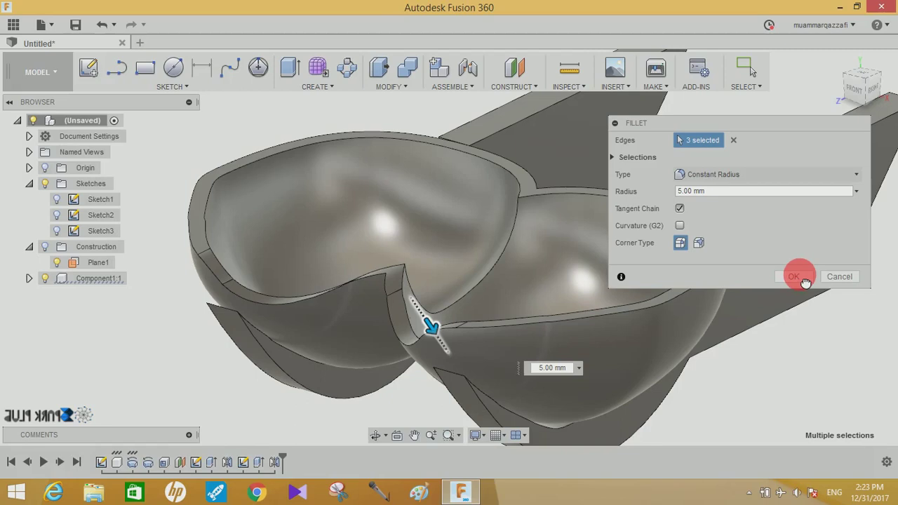
Set the fillet radius to 4 mm and apply it to the three edges
click(471, 89)
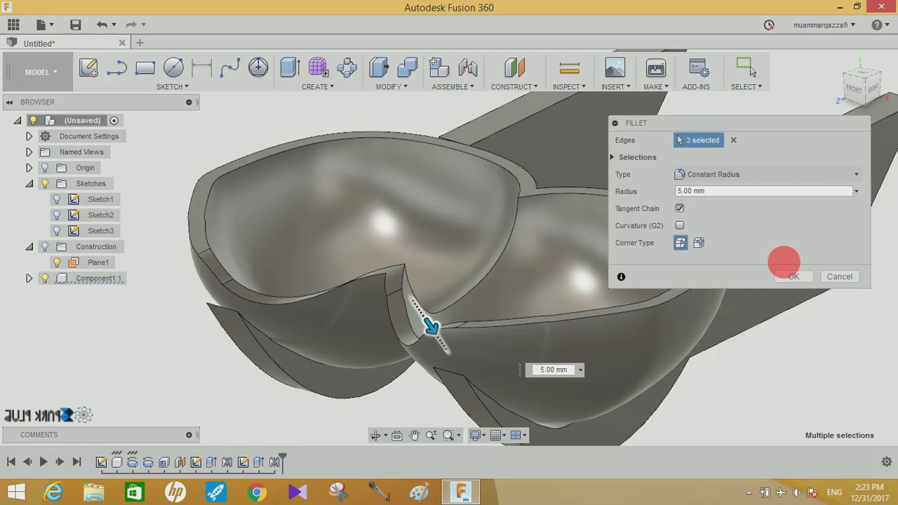
text(5.5)
key(Return)
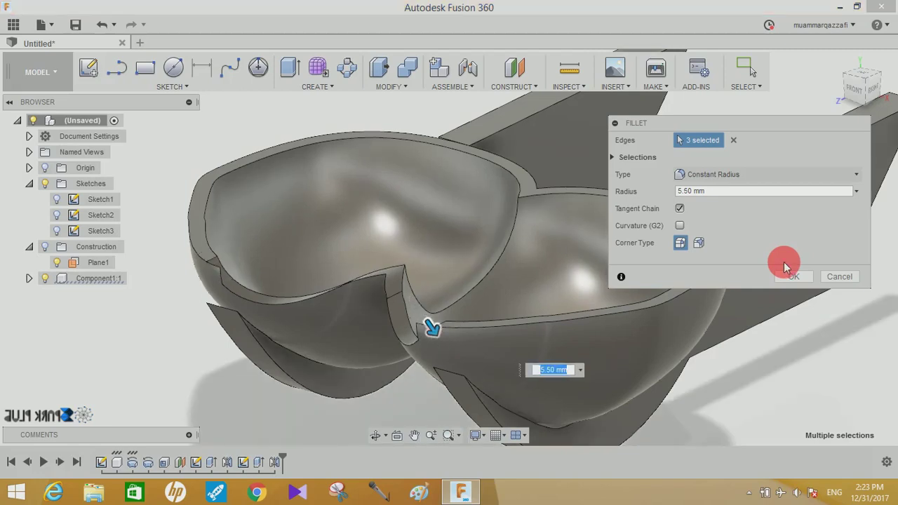
click(662, 191)
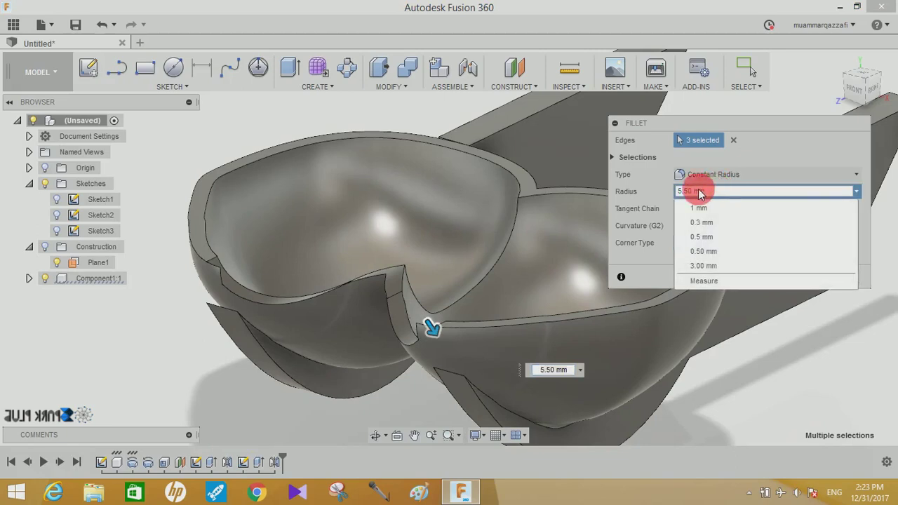
click(666, 191)
drag(702, 203, 735, 215)
text(4)
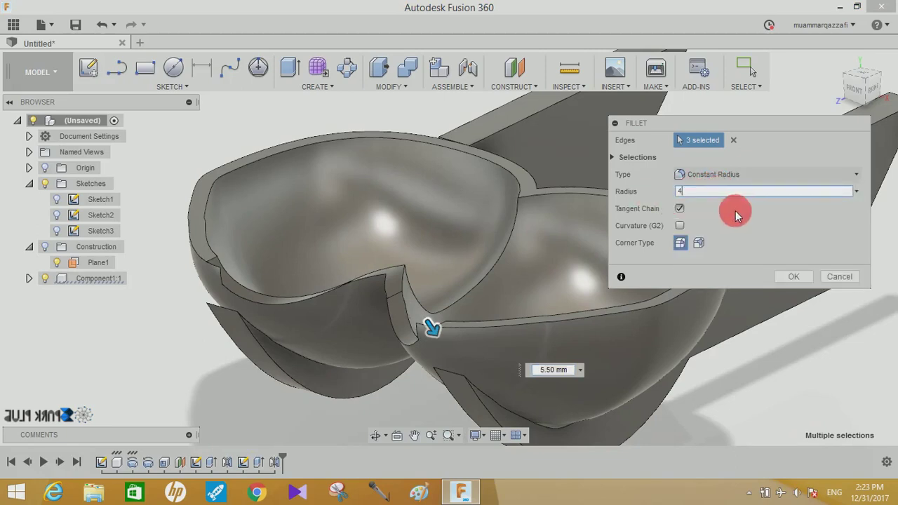
click(794, 277)
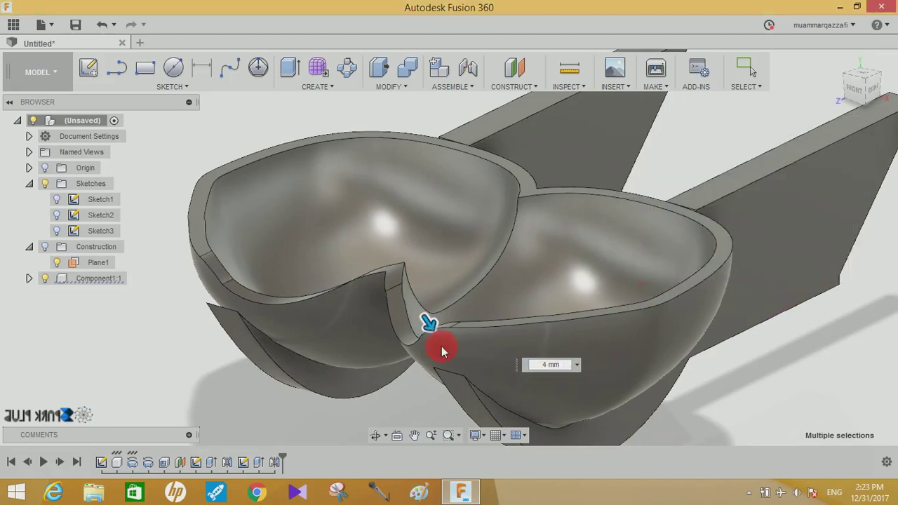
shift+middle_drag(433, 353, 565, 270)
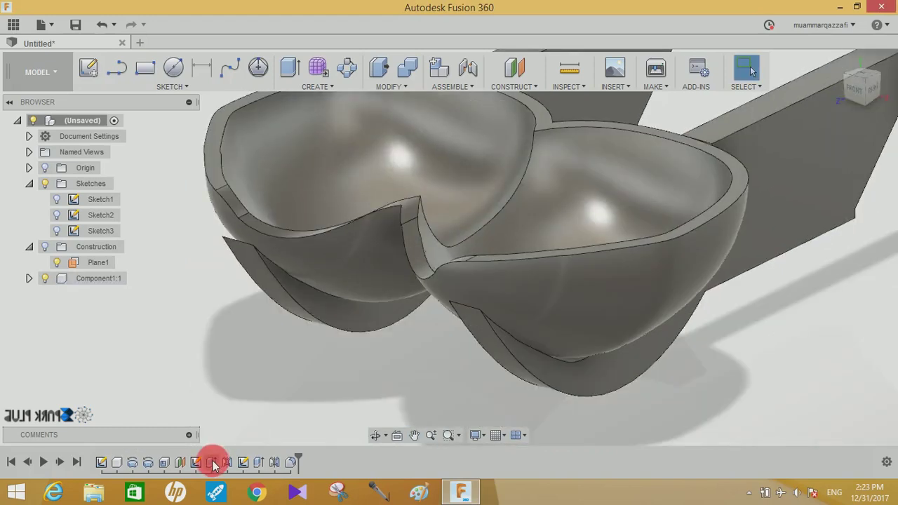
Edit Extrude2 so the handle extrudes symmetrically, with 4 mm as its whole length
right_click(259, 468)
click(287, 326)
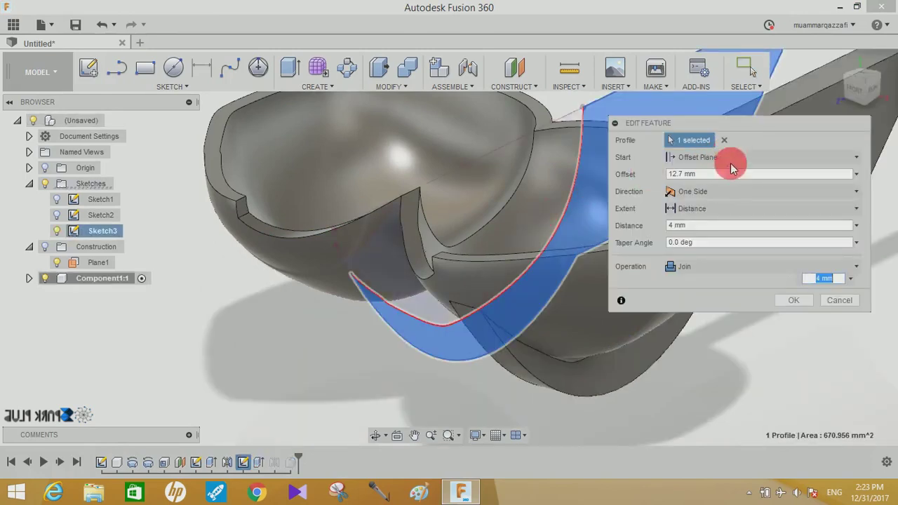
click(723, 192)
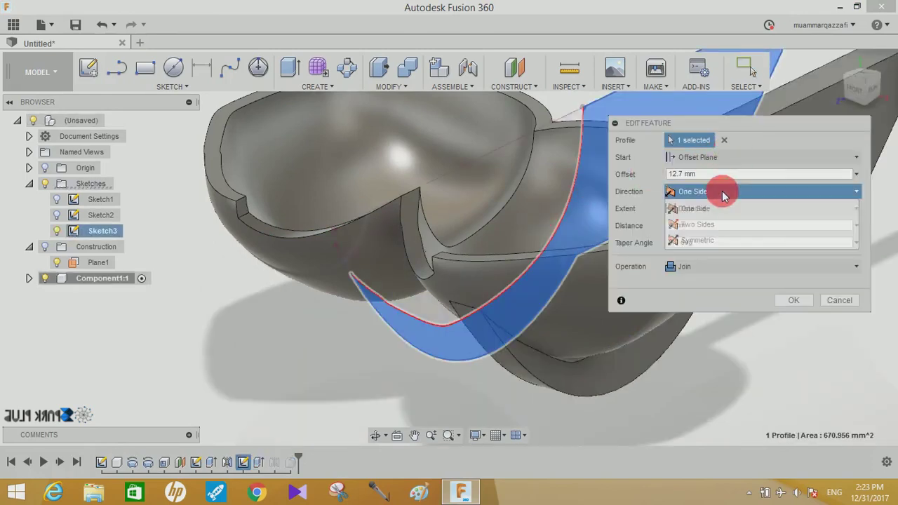
click(697, 244)
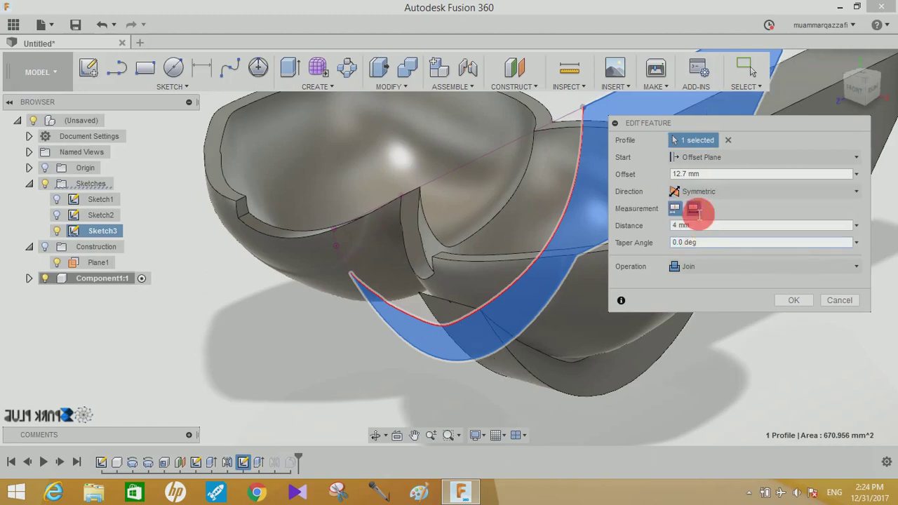
click(694, 209)
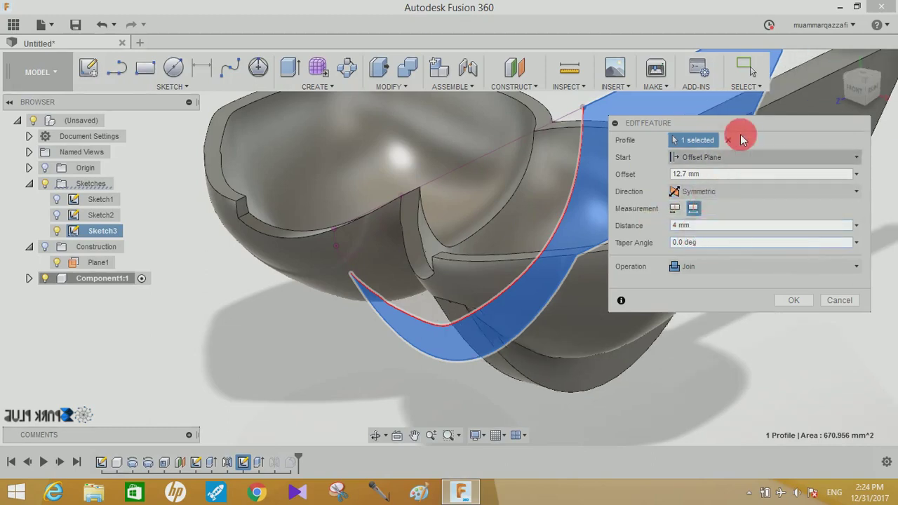
click(791, 300)
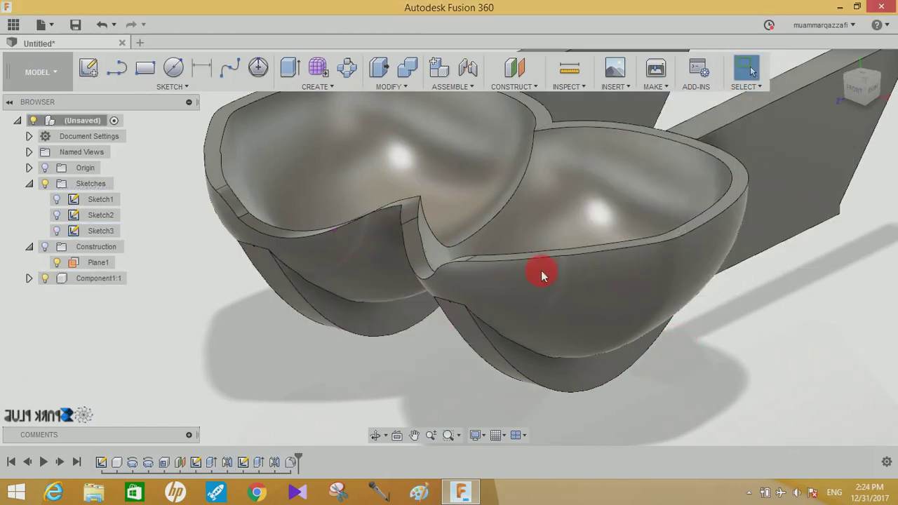
Rename the cup's component to CUP (CUP:1) and fit the cup and both handles in view
mouse_move(864, 89)
mouse_down()
mouse_move(885, 95)
mouse_move(16, 92)
mouse_move(737, 158)
mouse_up()
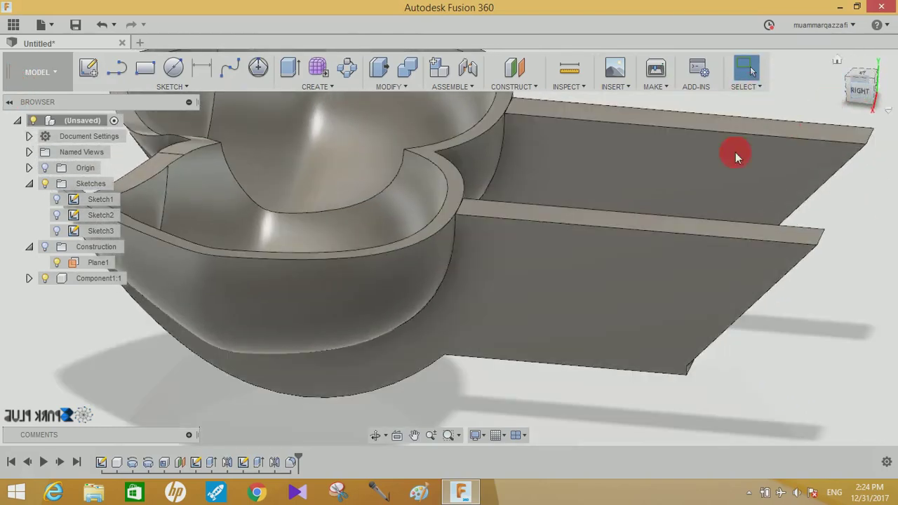
scroll(690, 179, down, 3)
click(864, 98)
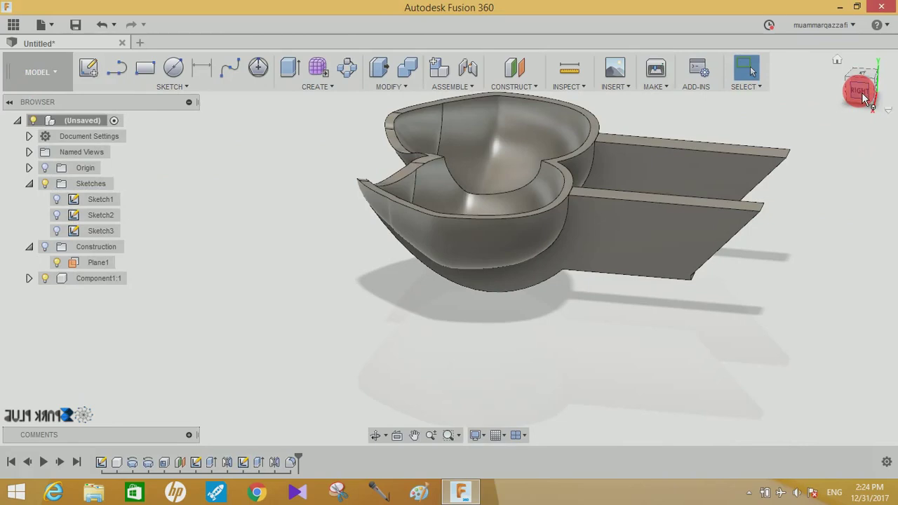
drag(863, 99, 2, 247)
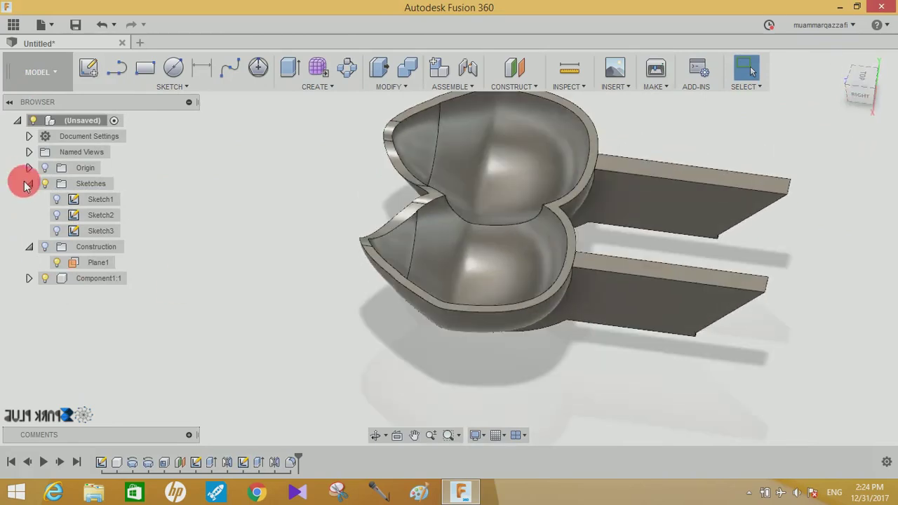
click(28, 183)
double_click(102, 235)
text(CUP)
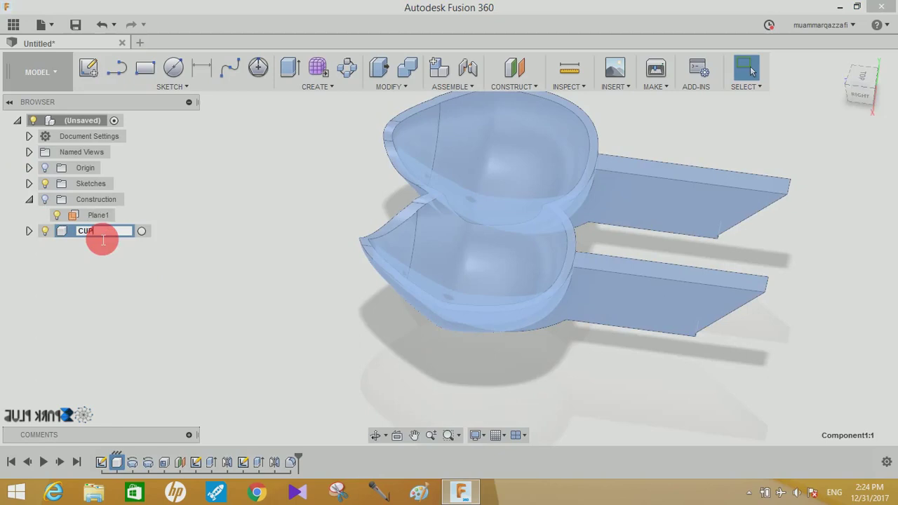
click(246, 286)
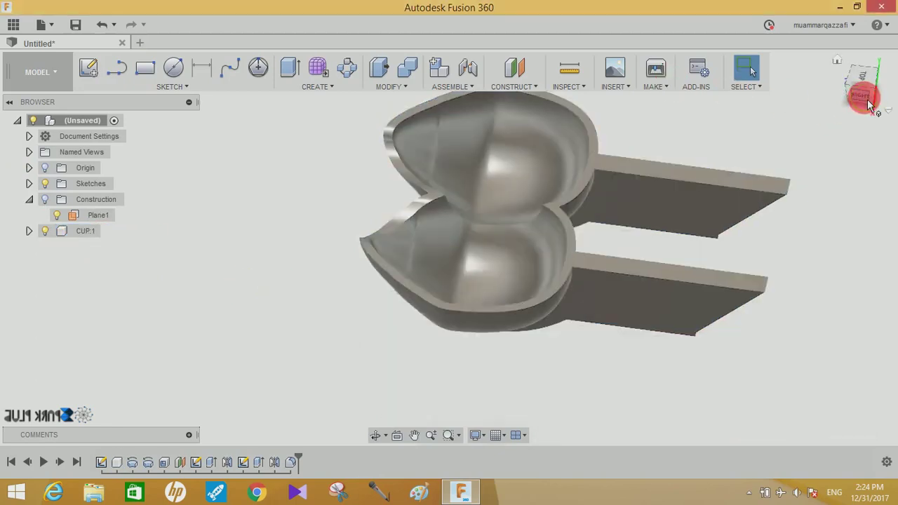
mouse_move(869, 105)
mouse_down()
mouse_move(802, 140)
mouse_move(591, 172)
mouse_move(862, 80)
mouse_move(889, 102)
mouse_up()
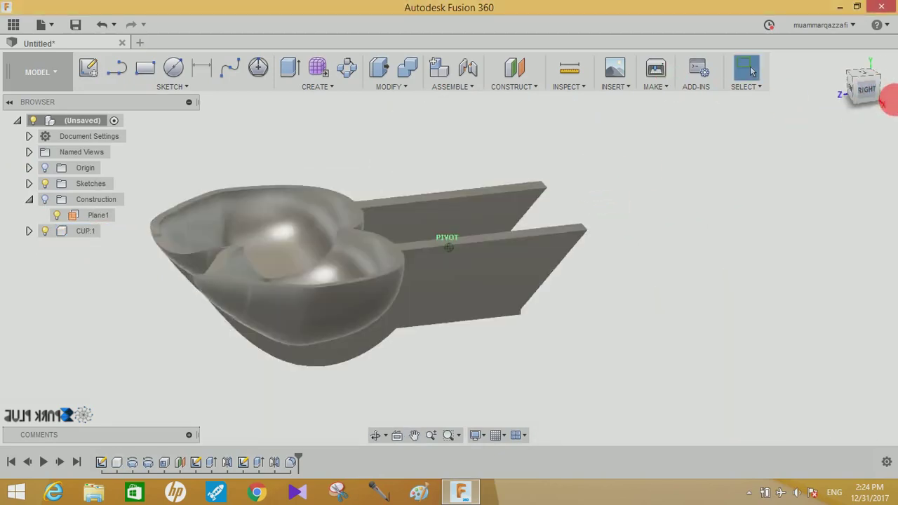
click(885, 98)
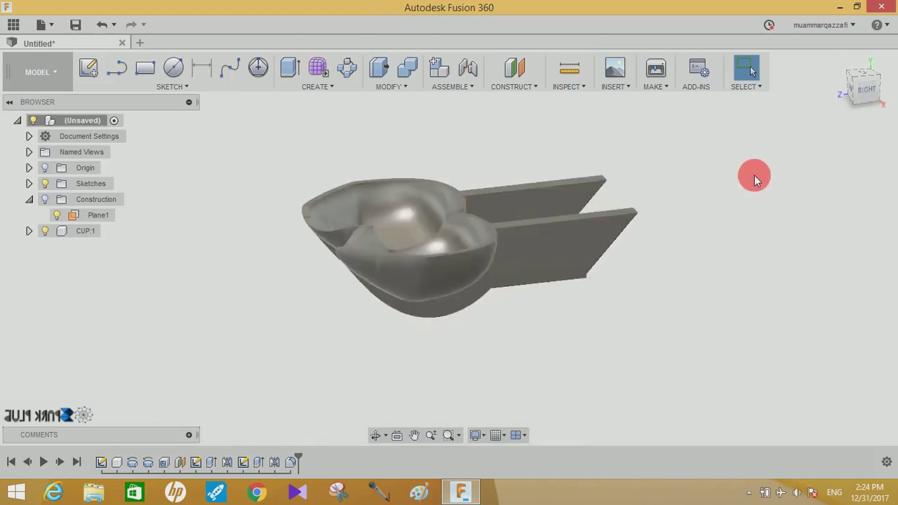
Start a sketch on Plane1 and draw a 120 mm diameter circle beside the handle
click(91, 67)
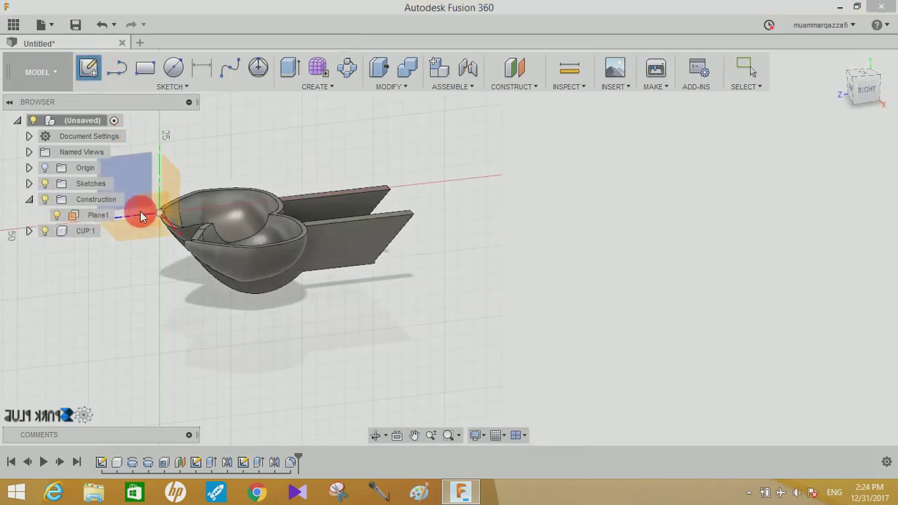
click(150, 212)
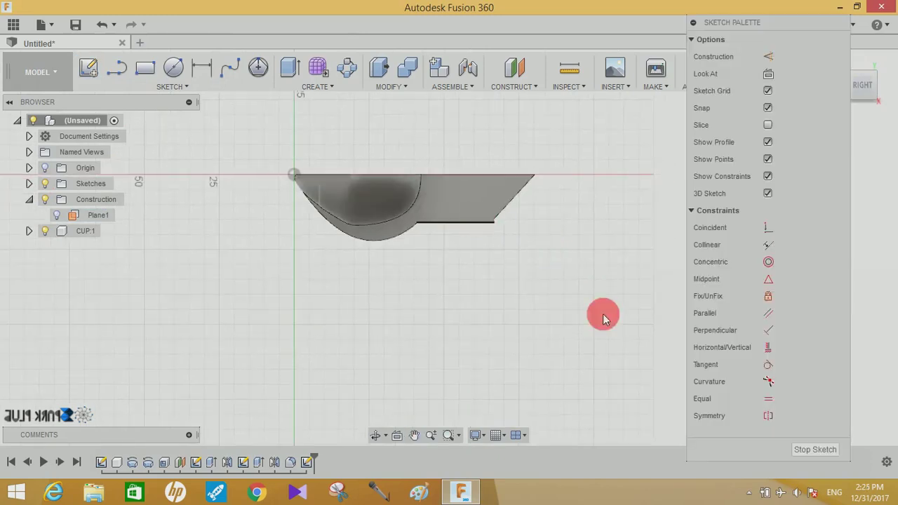
middle_drag(601, 314, 458, 368)
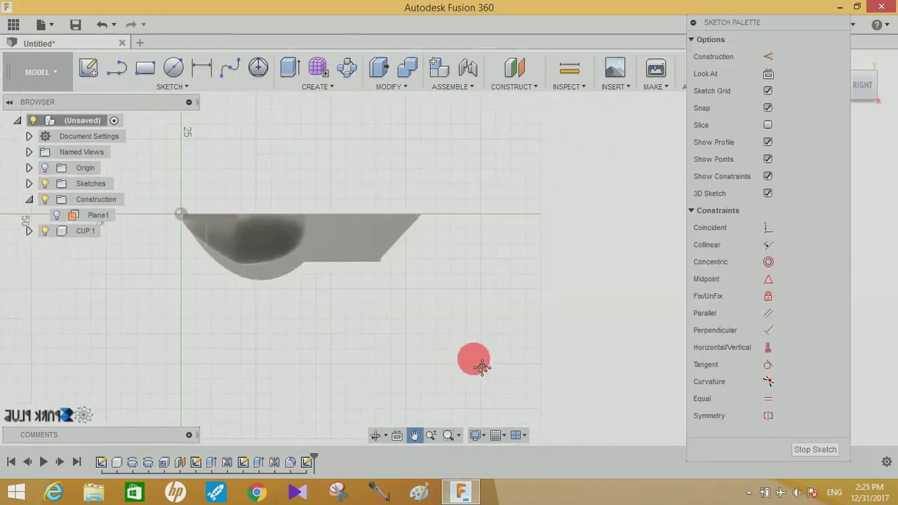
click(173, 68)
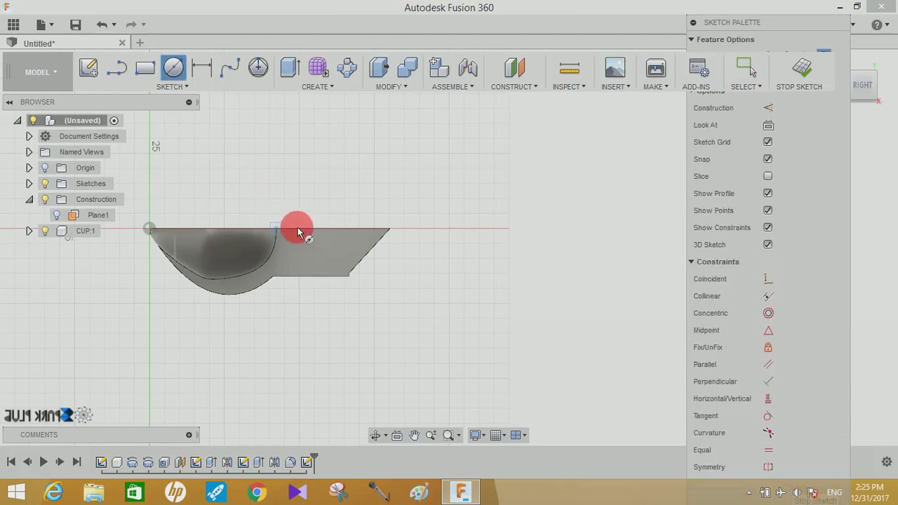
drag(297, 232, 461, 235)
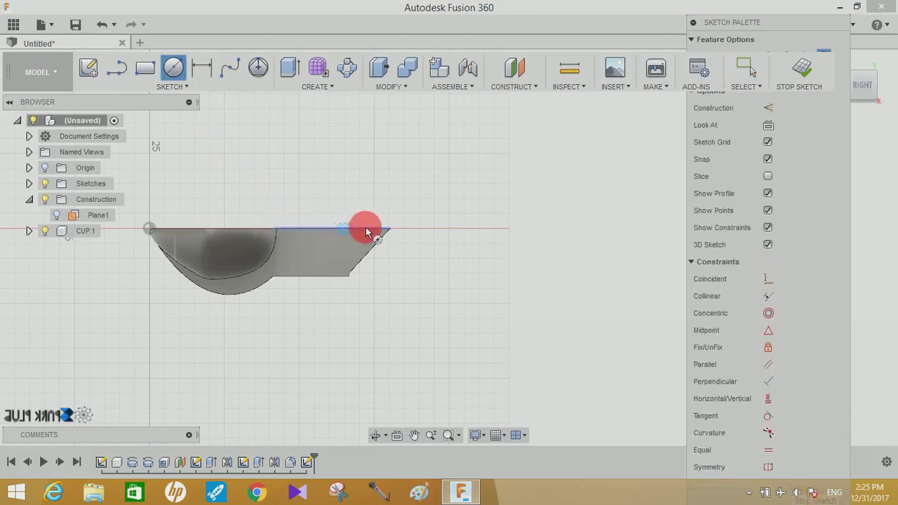
click(492, 228)
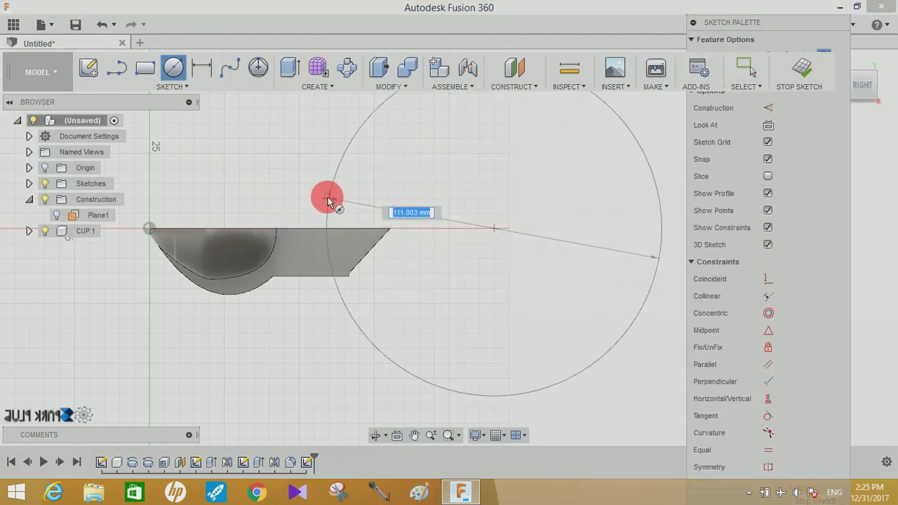
text(0)
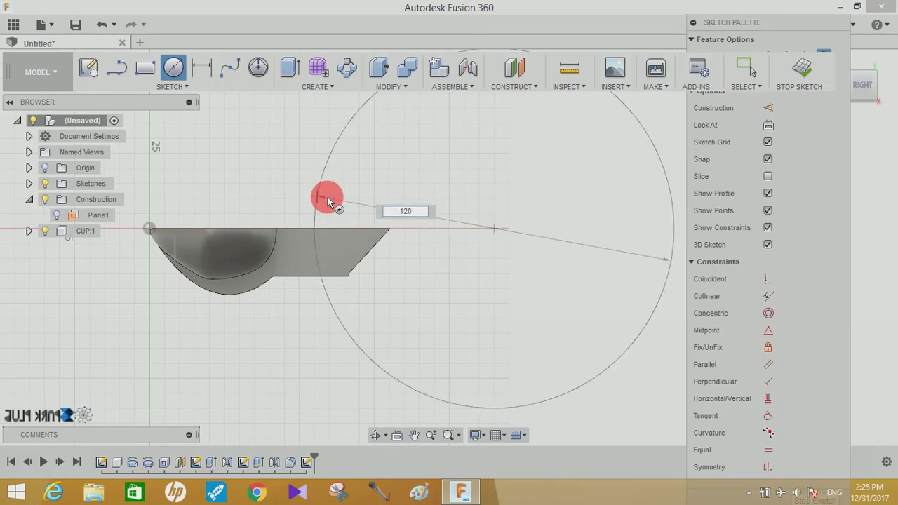
key(Return)
key(Escape)
Slide the circle's centre slightly left and finish the sketch
click(387, 287)
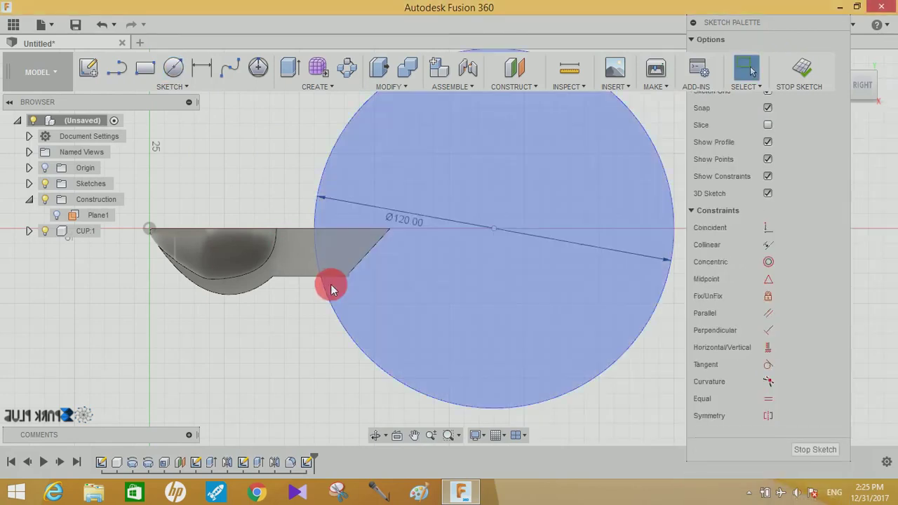
scroll(334, 285, up, 1)
middle_drag(406, 286, 403, 325)
click(508, 265)
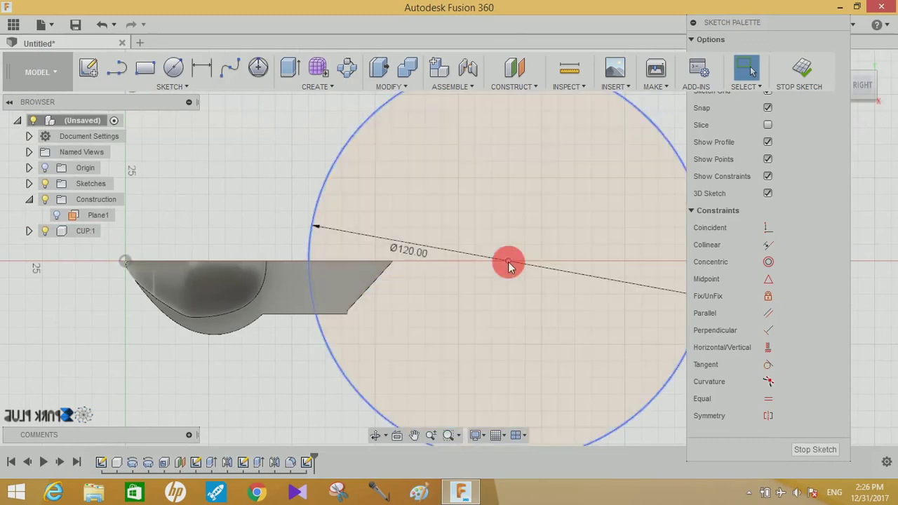
mouse_move(505, 265)
mouse_down()
mouse_move(473, 265)
mouse_move(491, 263)
mouse_up()
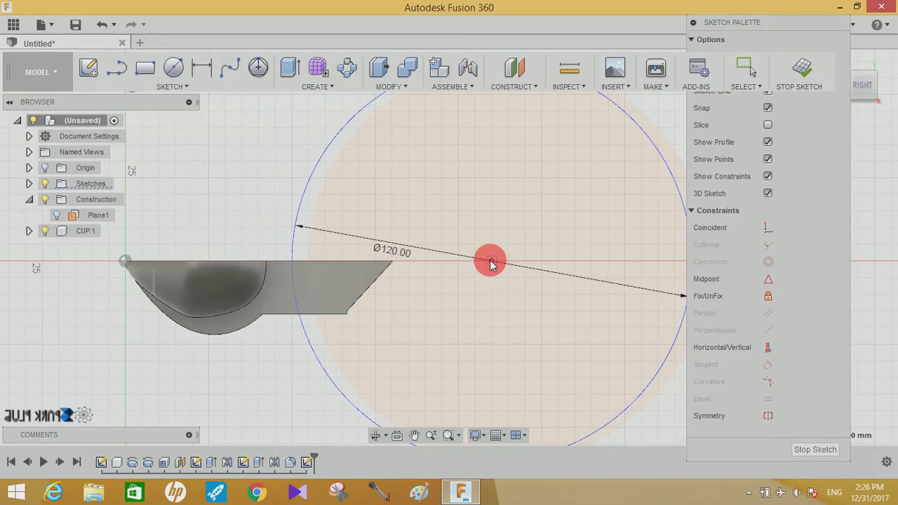
click(233, 146)
drag(861, 118, 780, 109)
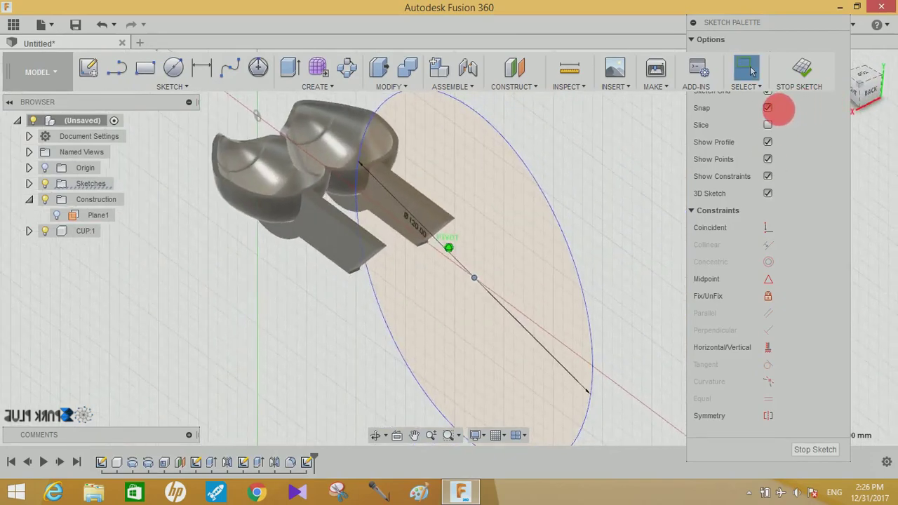
click(288, 70)
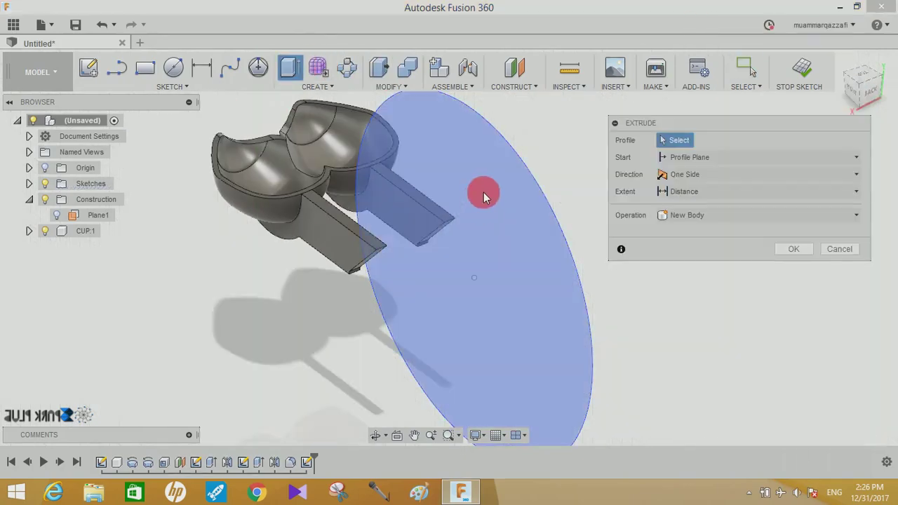
Extrude the circle profile symmetrically, starting from the sketch plane
click(483, 192)
click(698, 176)
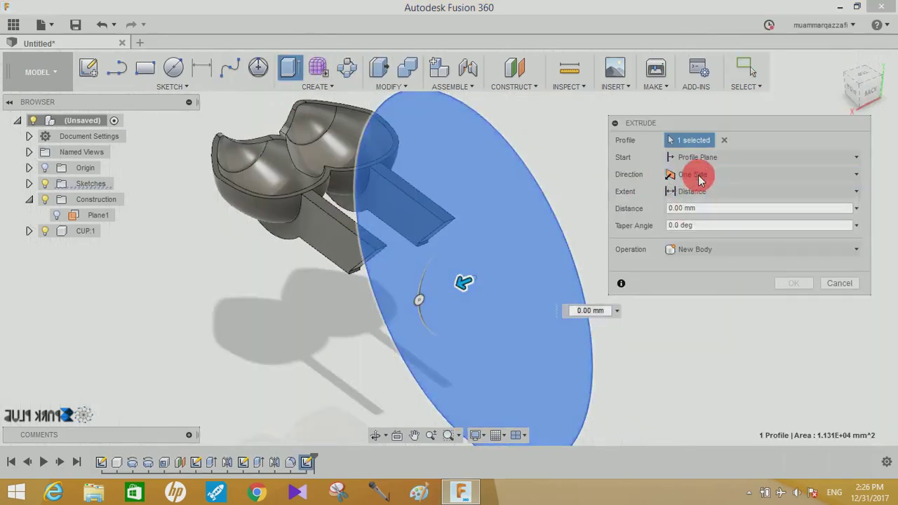
click(681, 222)
click(742, 157)
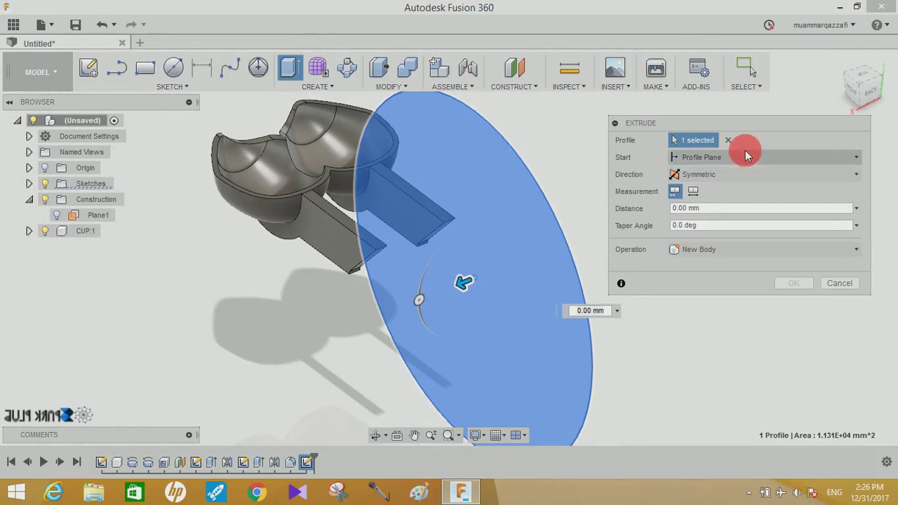
click(736, 157)
click(703, 175)
click(704, 175)
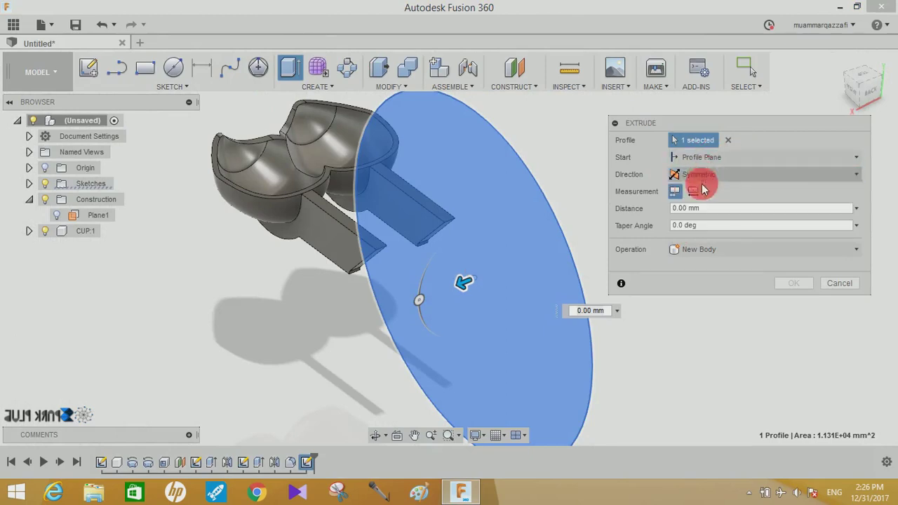
click(713, 159)
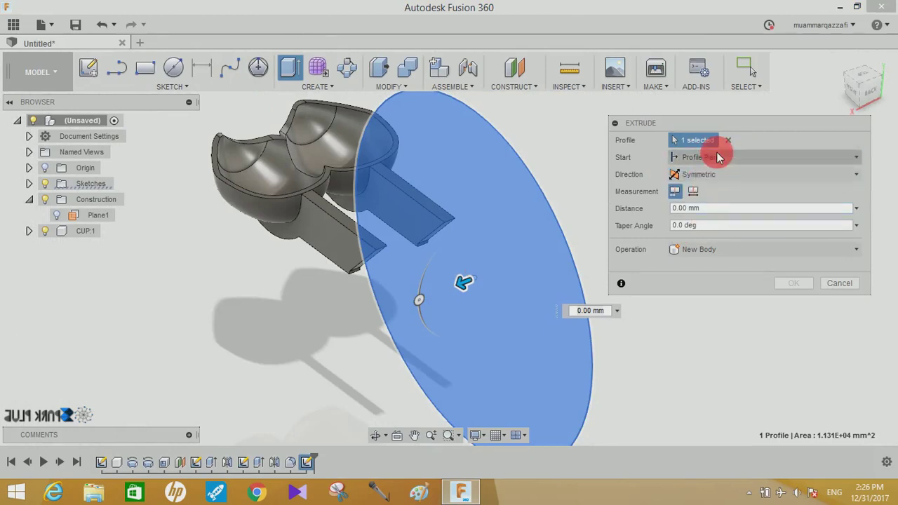
click(716, 158)
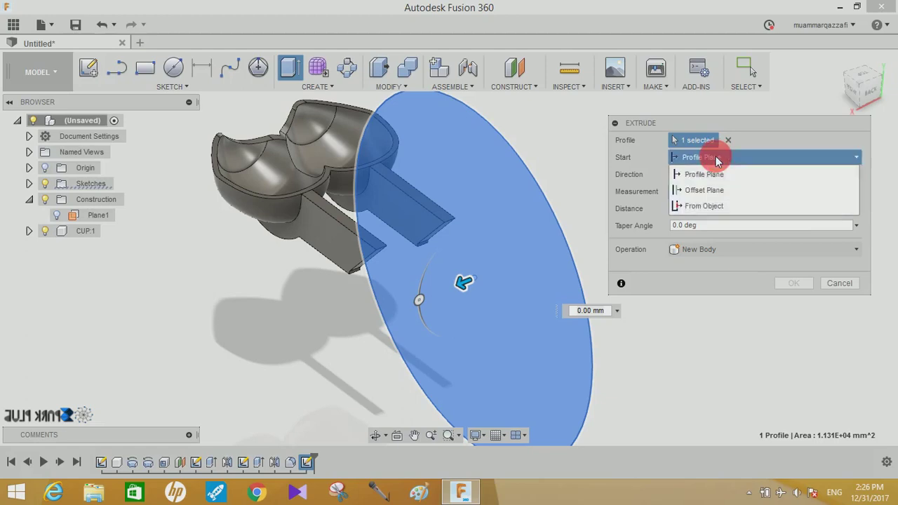
click(717, 158)
Set the disk thickness to 10.5 mm as a New Component and confirm
drag(464, 282, 460, 298)
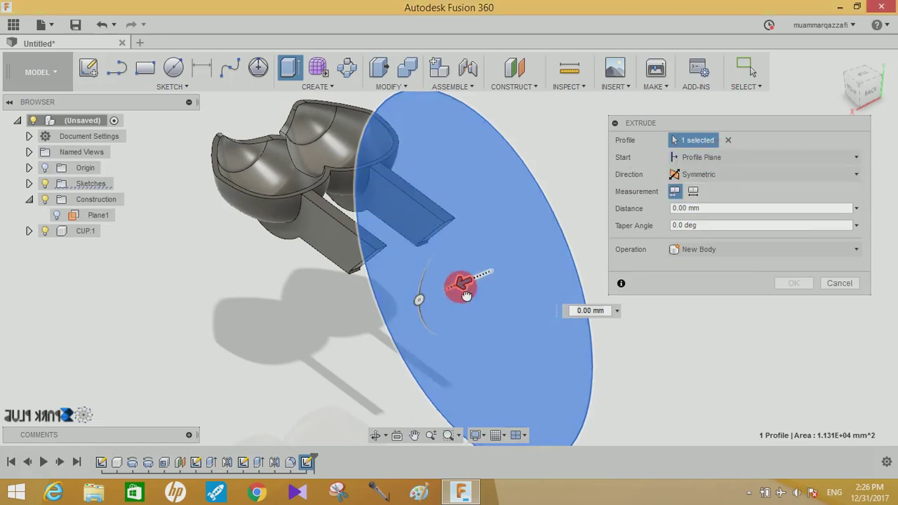
click(877, 99)
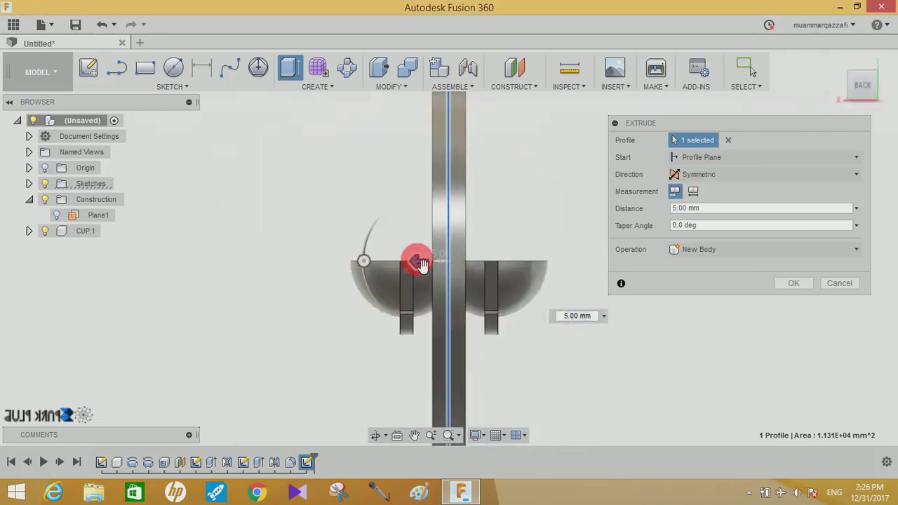
drag(415, 267, 413, 267)
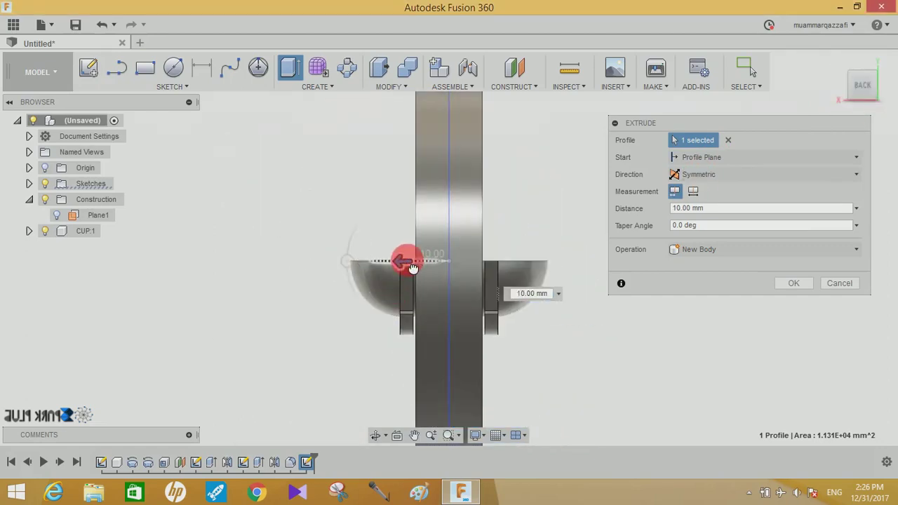
click(721, 208)
text(10.5)
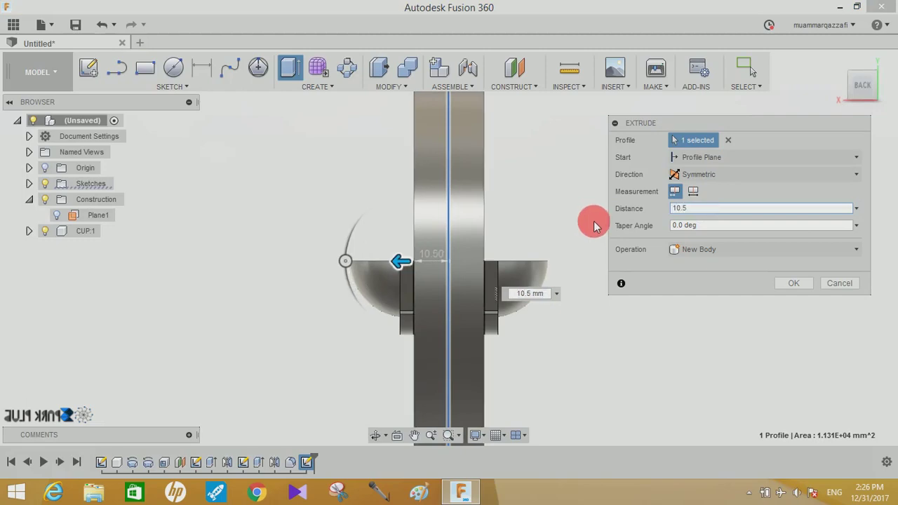
click(747, 248)
click(689, 330)
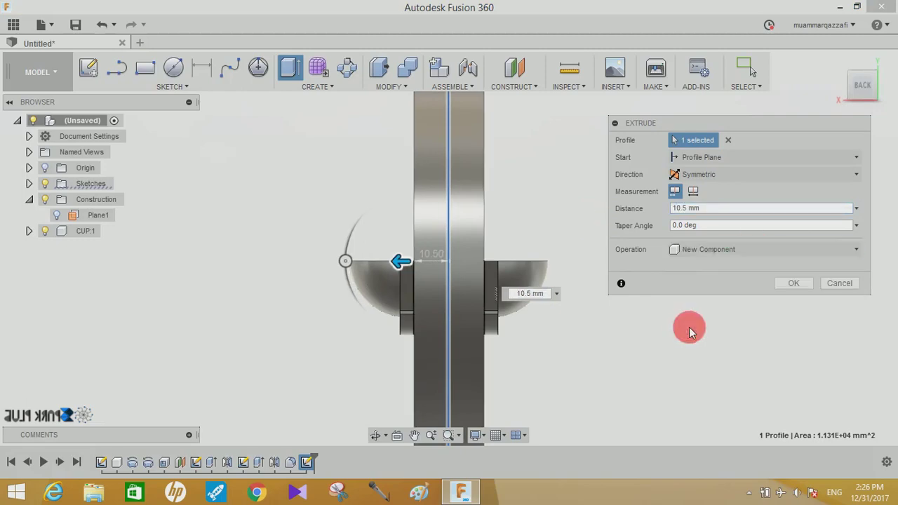
click(869, 90)
click(788, 286)
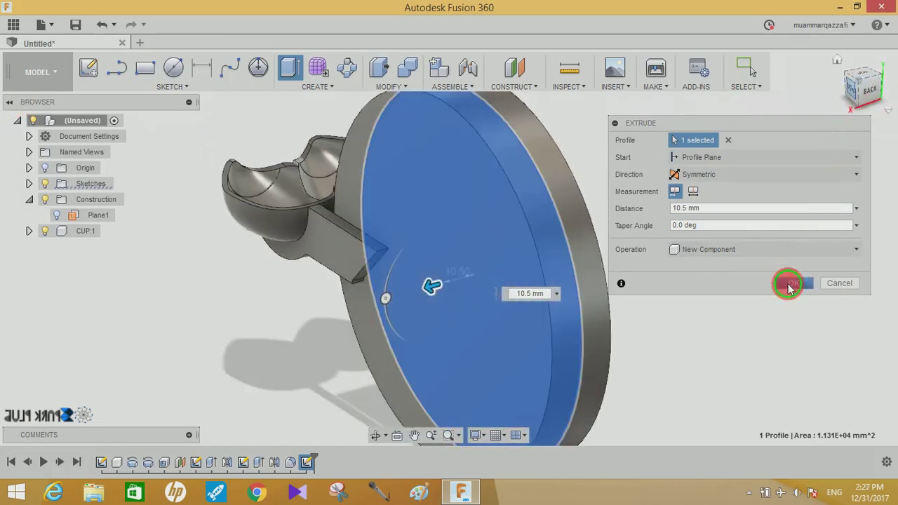
mouse_move(866, 90)
shift+middle_down()
mouse_move(117, 89)
mouse_move(380, 281)
shift+middle_up()
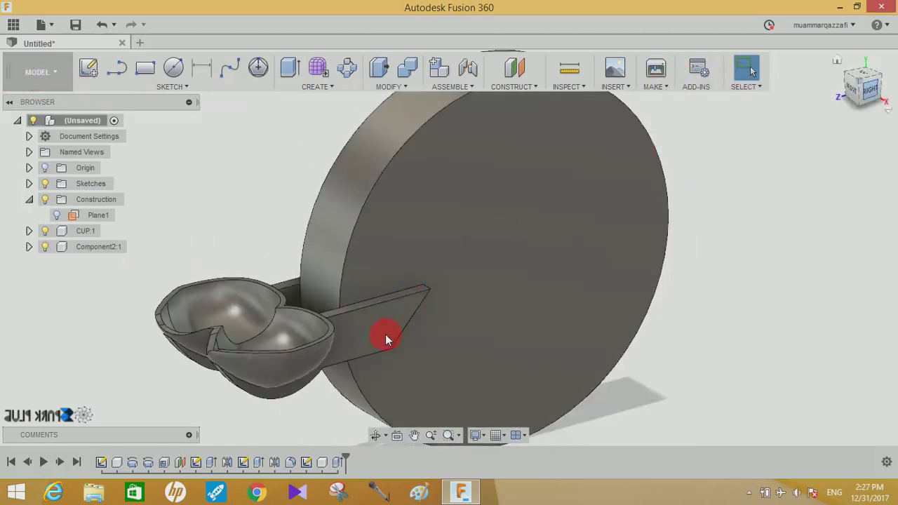
Start a sketch on the handle's flat face and draw a 6 mm hole circle
click(365, 326)
click(89, 68)
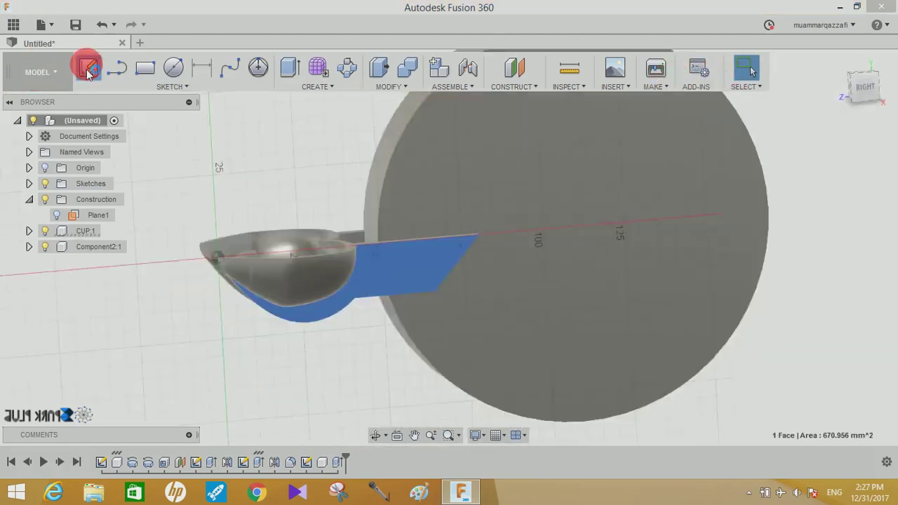
middle_drag(483, 238, 455, 273)
scroll(455, 270, up, 2)
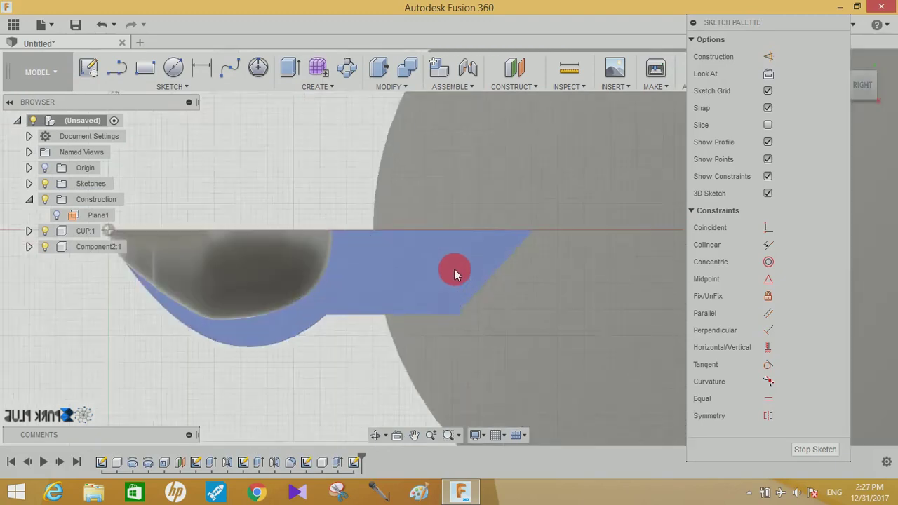
scroll(437, 261, up, 2)
key(c)
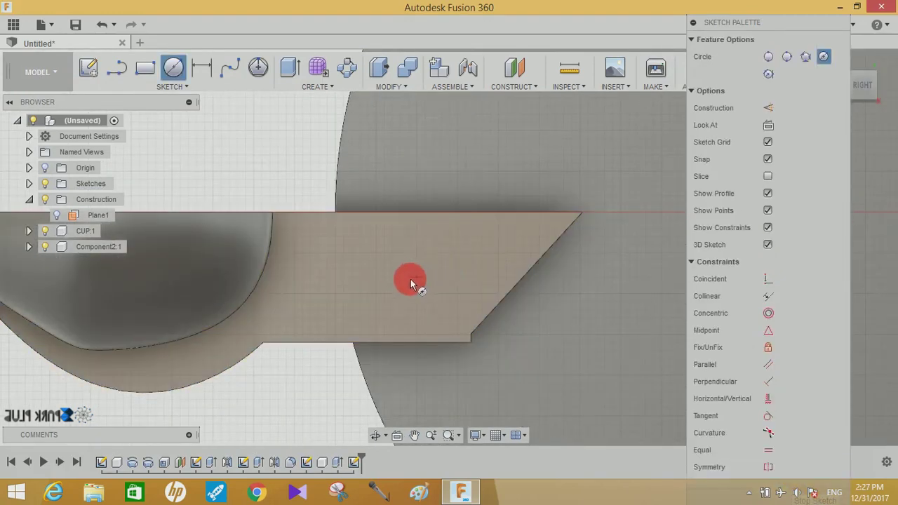
click(400, 287)
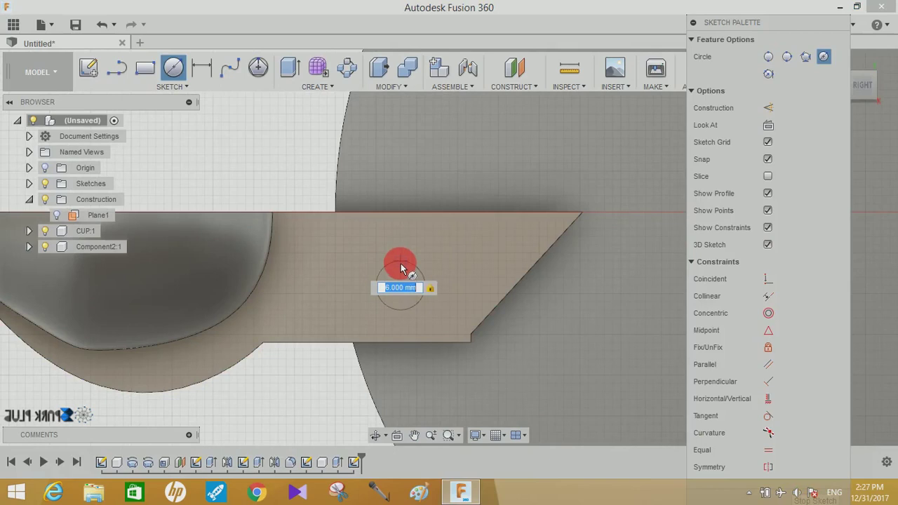
click(401, 268)
key(Escape)
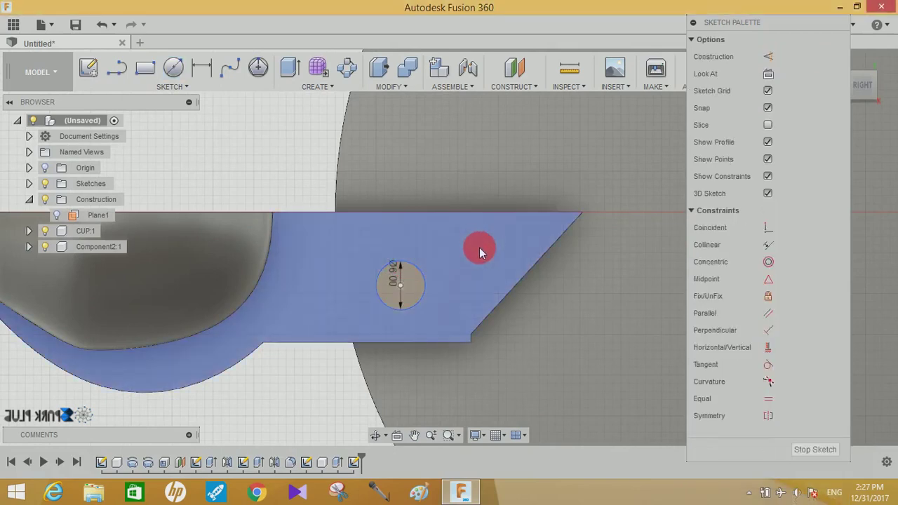
Draw a second 6 mm circle beside the first on the handle
click(173, 67)
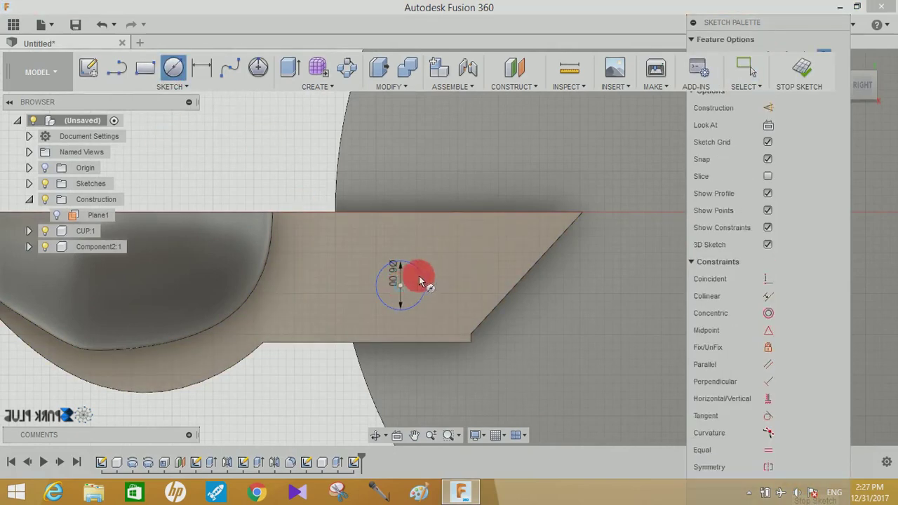
click(474, 252)
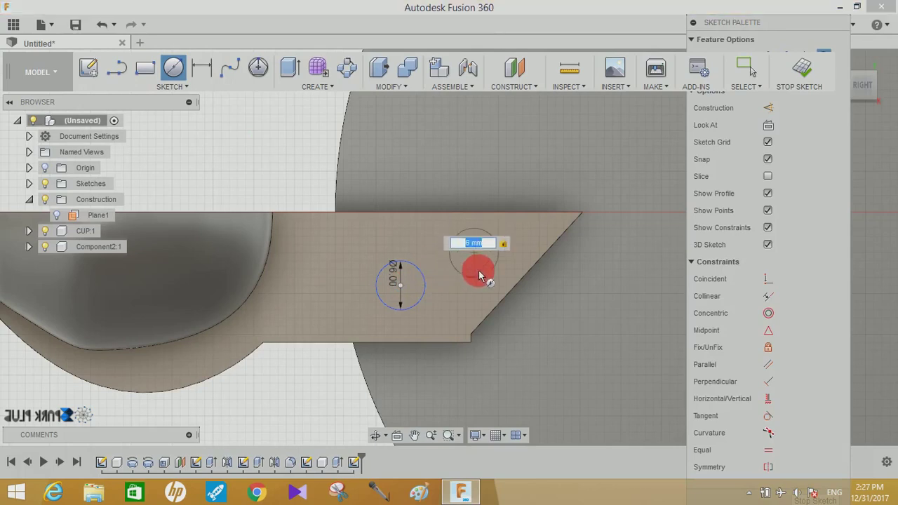
key(Return)
key(Escape)
scroll(478, 270, down, 2)
scroll(477, 270, down, 3)
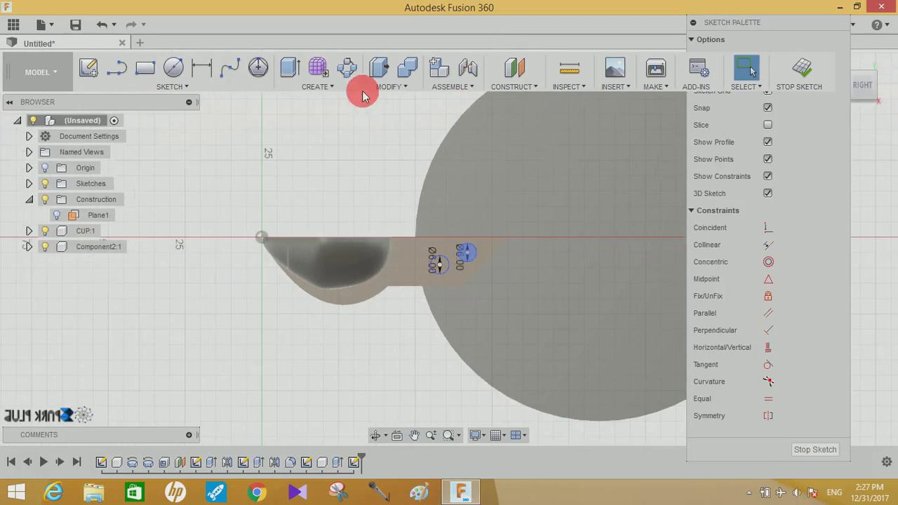
click(294, 75)
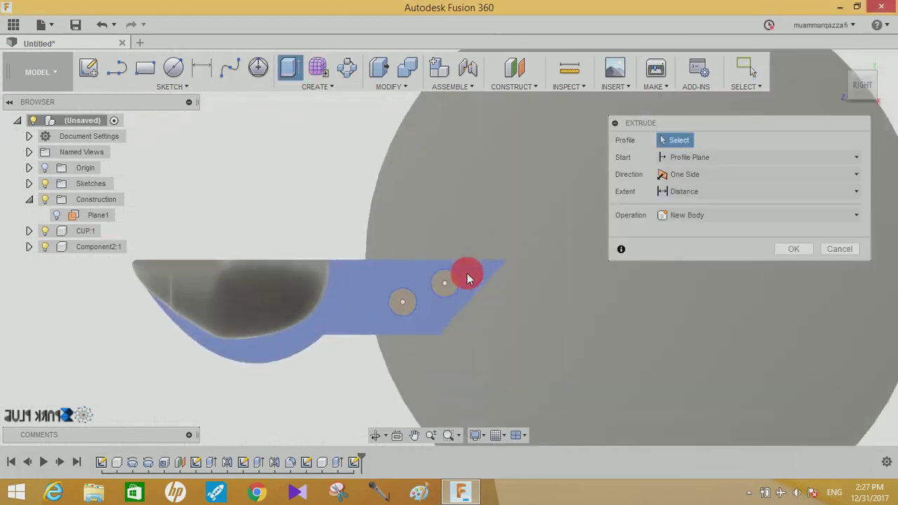
Extrude-cut both 6 mm circle profiles -54 mm through the handle
click(445, 284)
click(403, 302)
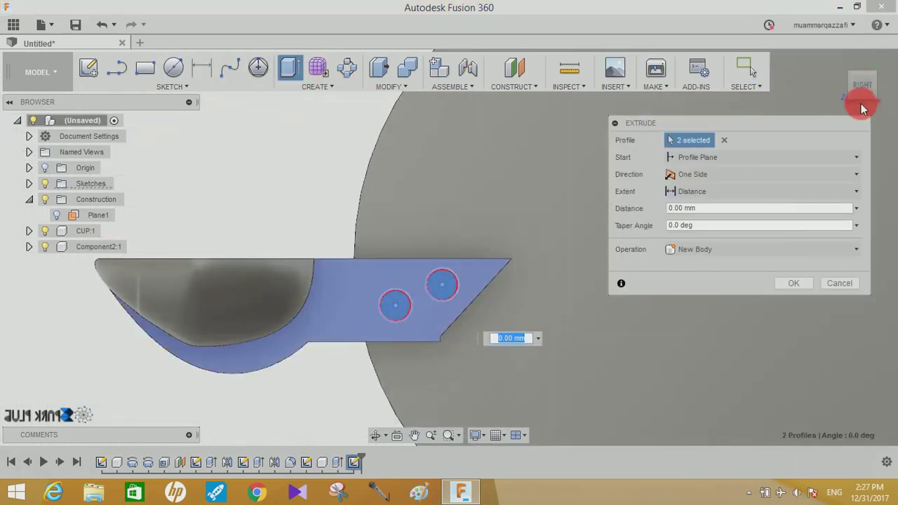
click(862, 107)
click(400, 326)
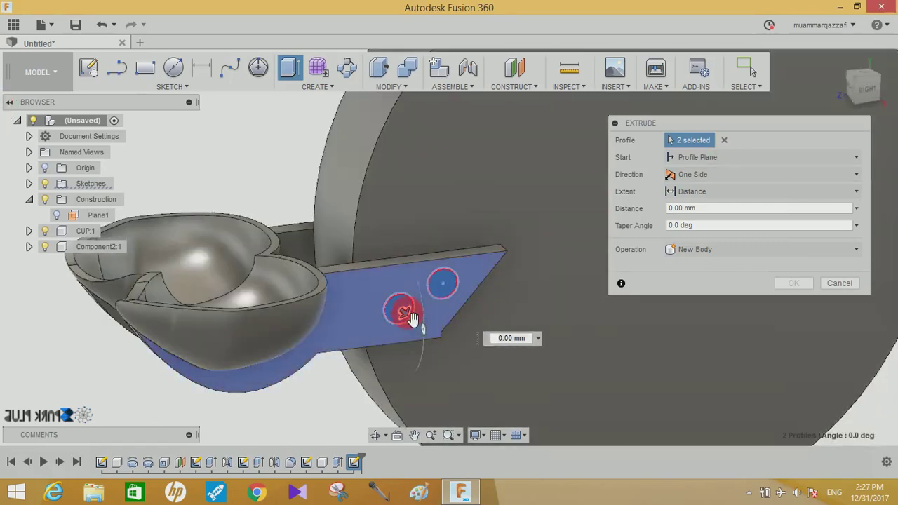
drag(421, 326, 294, 219)
click(793, 300)
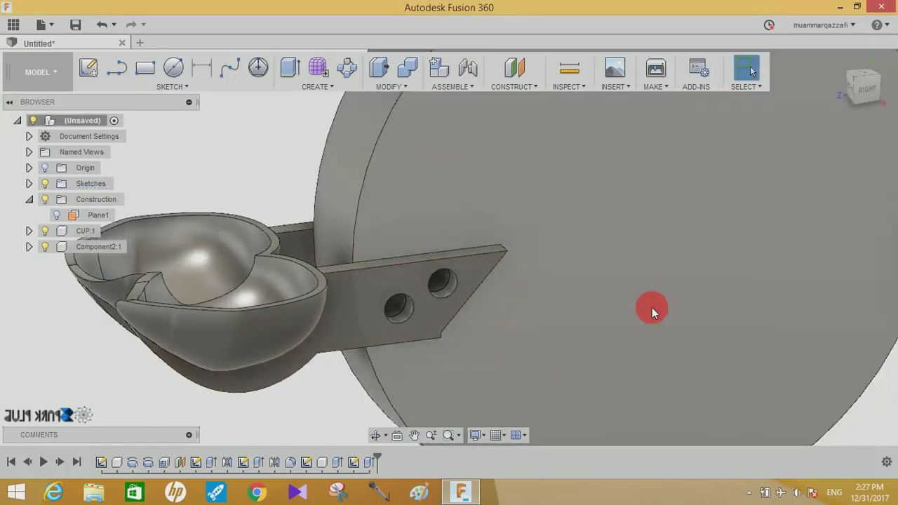
scroll(652, 308, down, 5)
middle_drag(652, 307, 526, 250)
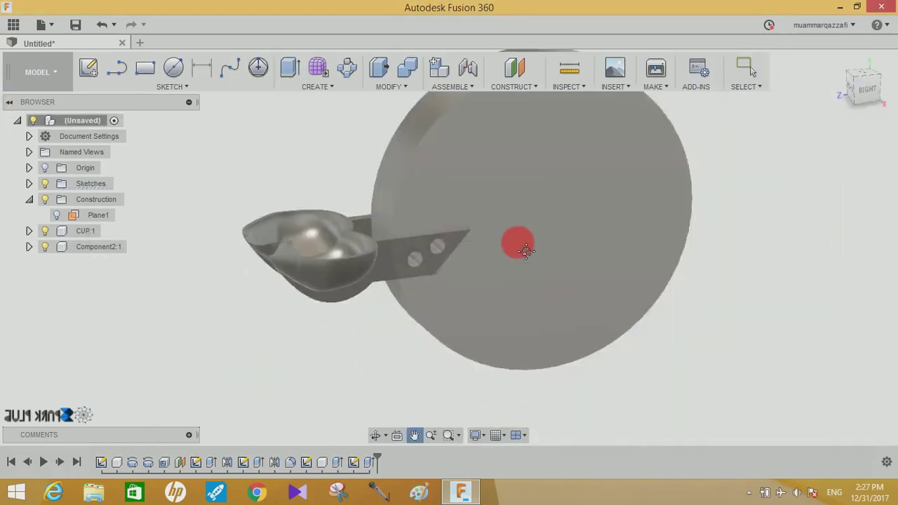
drag(526, 250, 498, 235)
click(834, 238)
drag(749, 232, 793, 261)
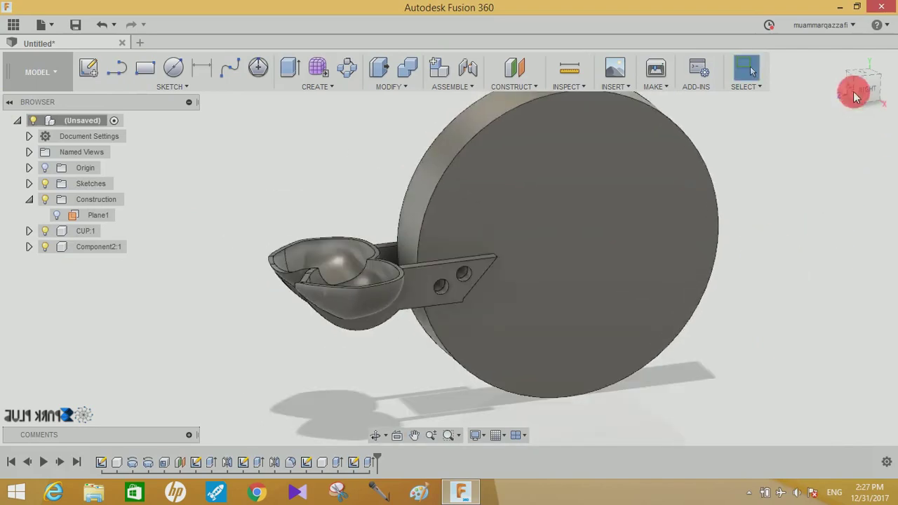
Sketch a large circle from the centre of the disc's front face and start extruding it
mouse_move(889, 107)
mouse_down()
mouse_move(126, 80)
mouse_move(161, 70)
mouse_move(150, 24)
mouse_move(832, 78)
mouse_move(825, 120)
mouse_move(818, 86)
mouse_move(889, 94)
mouse_up()
click(561, 177)
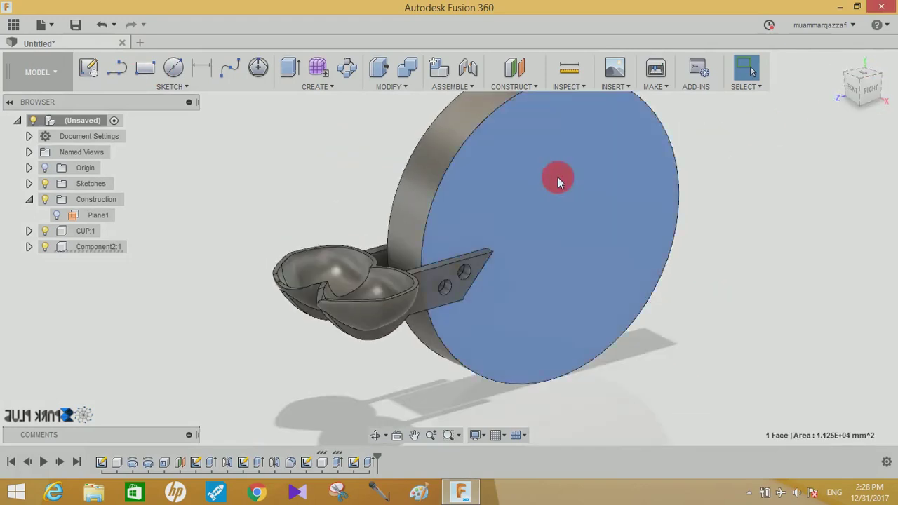
click(80, 70)
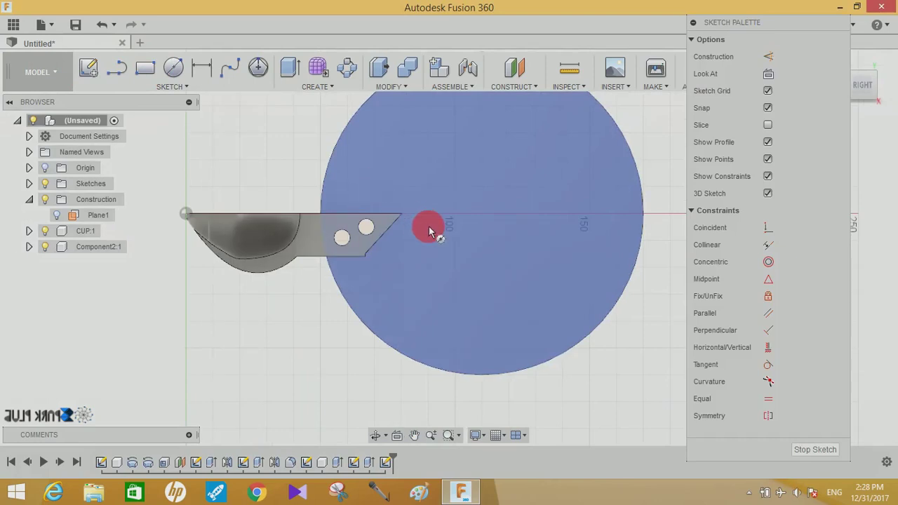
key(c)
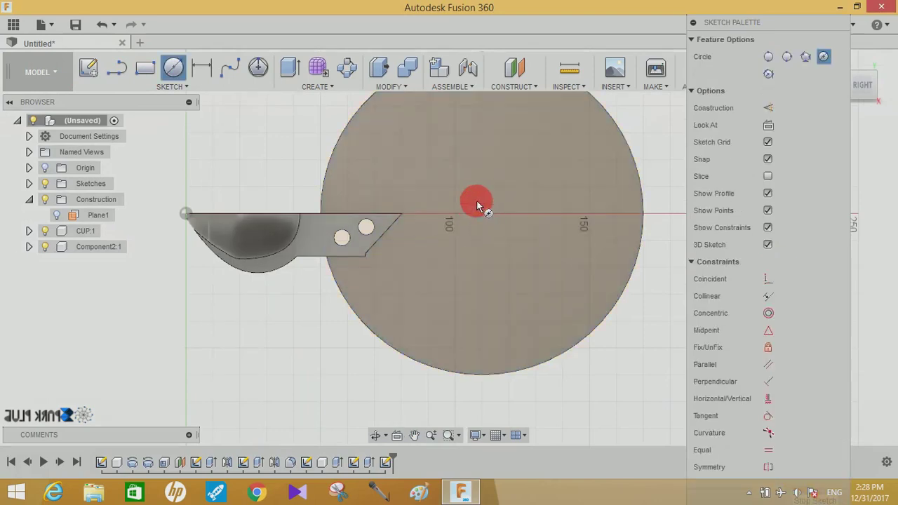
click(481, 213)
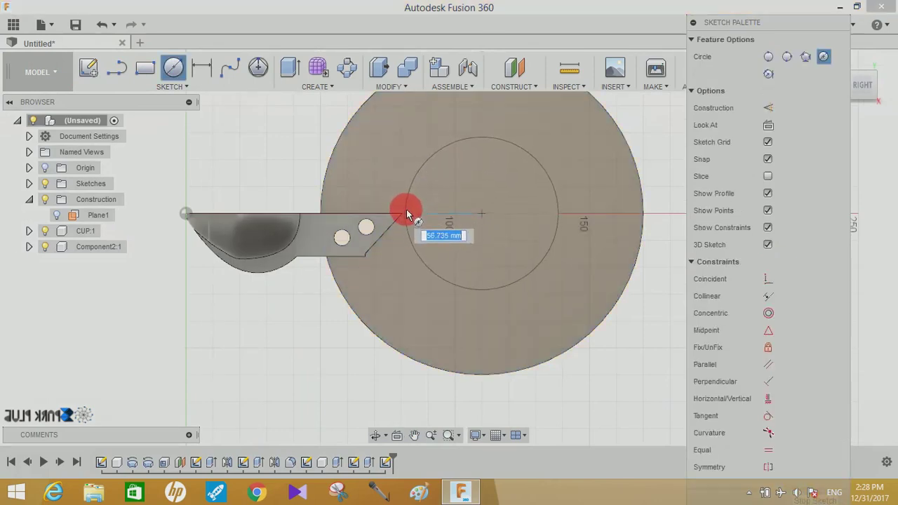
click(406, 209)
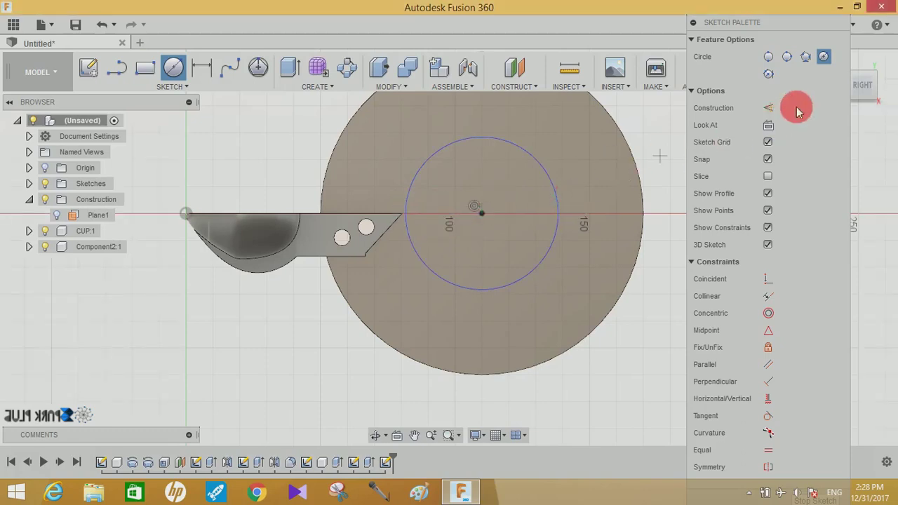
click(872, 91)
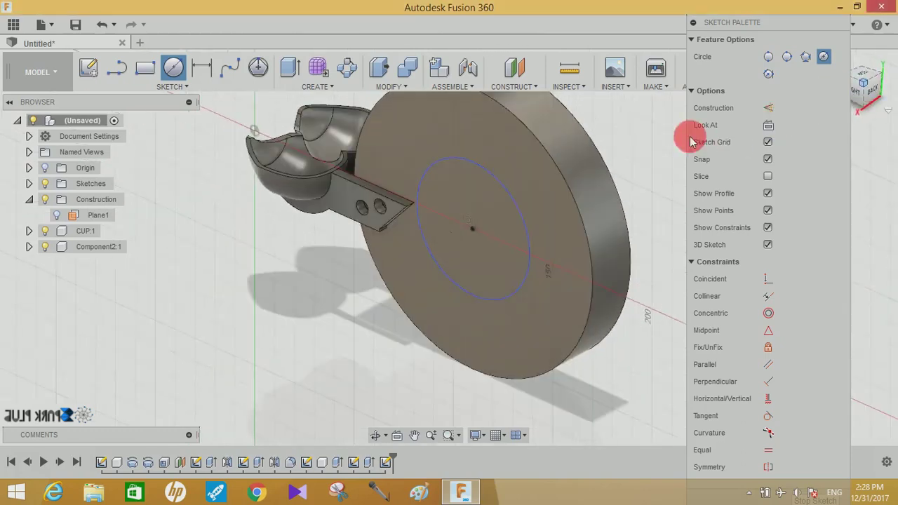
click(290, 70)
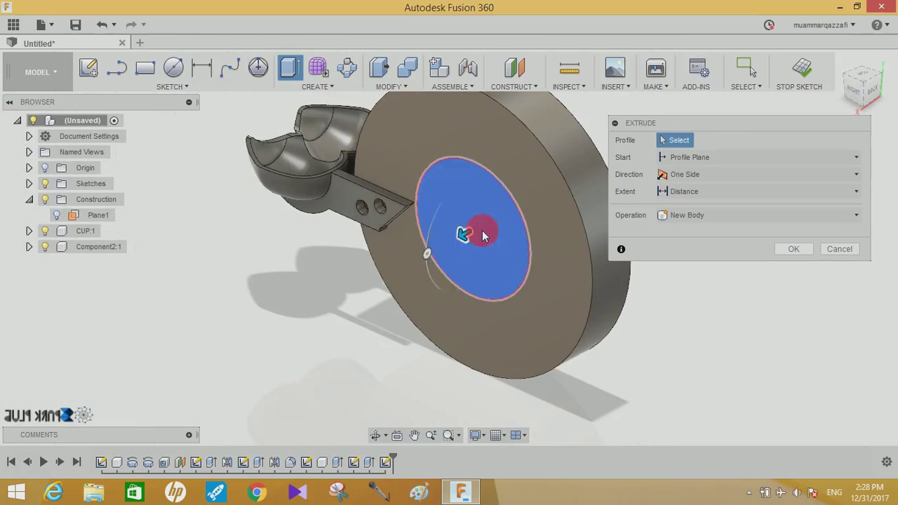
Cut the centred circle -7 mm into the disc face as a shallow recess
drag(474, 238, 490, 234)
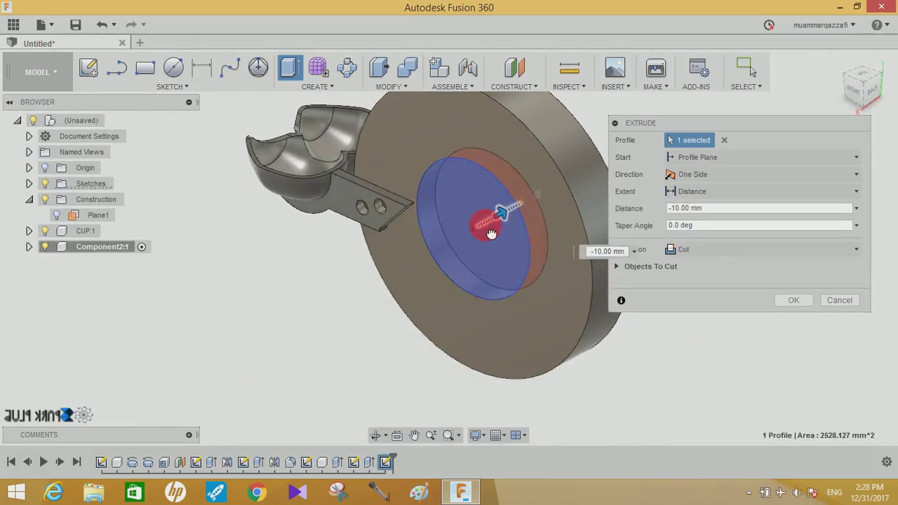
drag(721, 208, 598, 208)
text(-7)
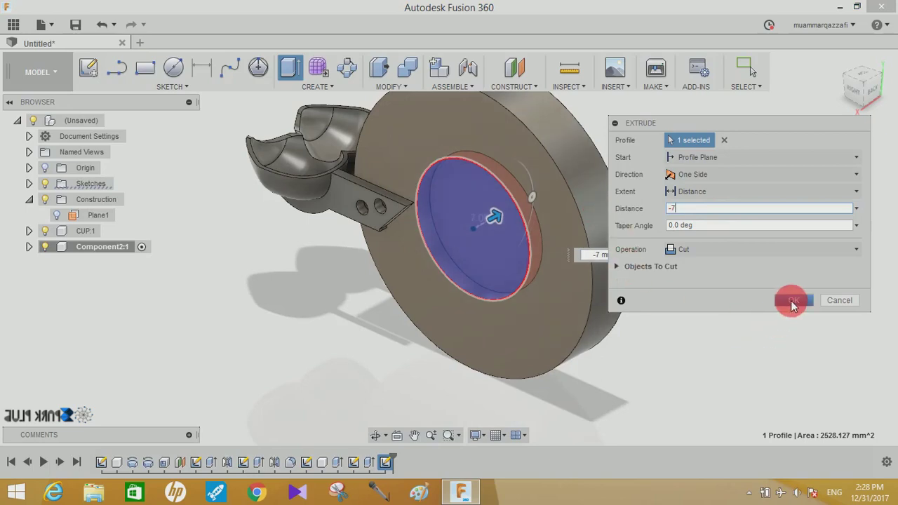
click(791, 302)
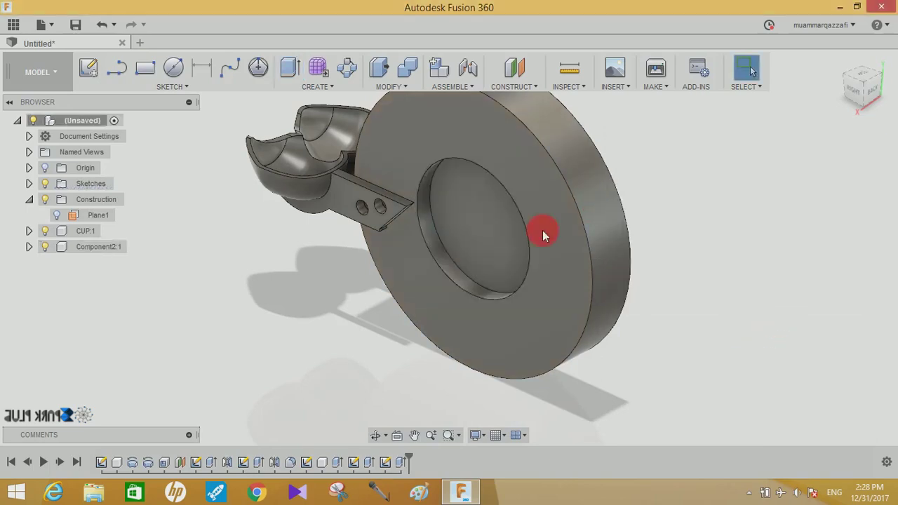
click(317, 90)
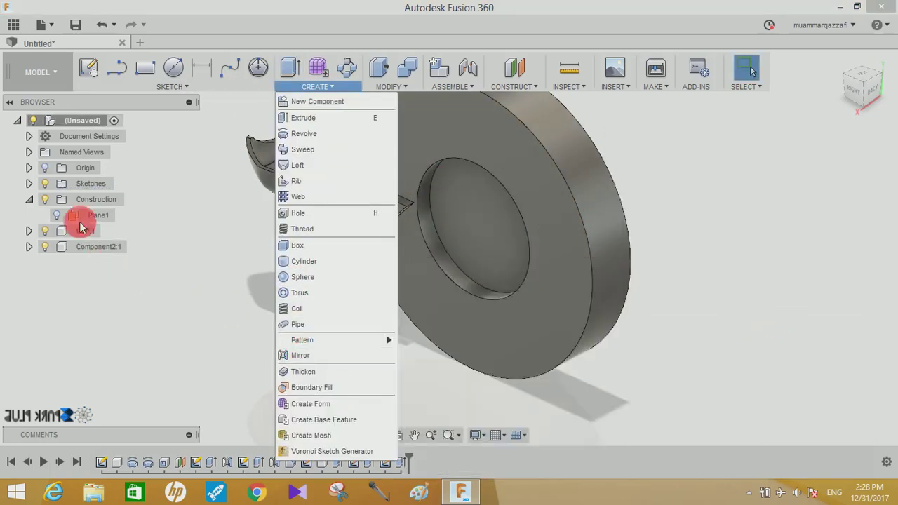
Mirror the Extrude3 recess cut across Plane1 onto the disc's opposite face
click(57, 215)
click(335, 87)
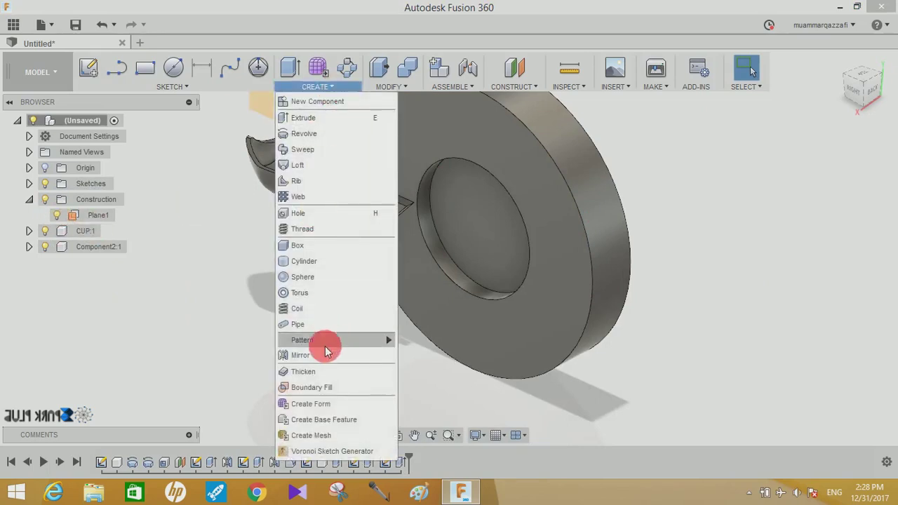
click(302, 355)
click(401, 462)
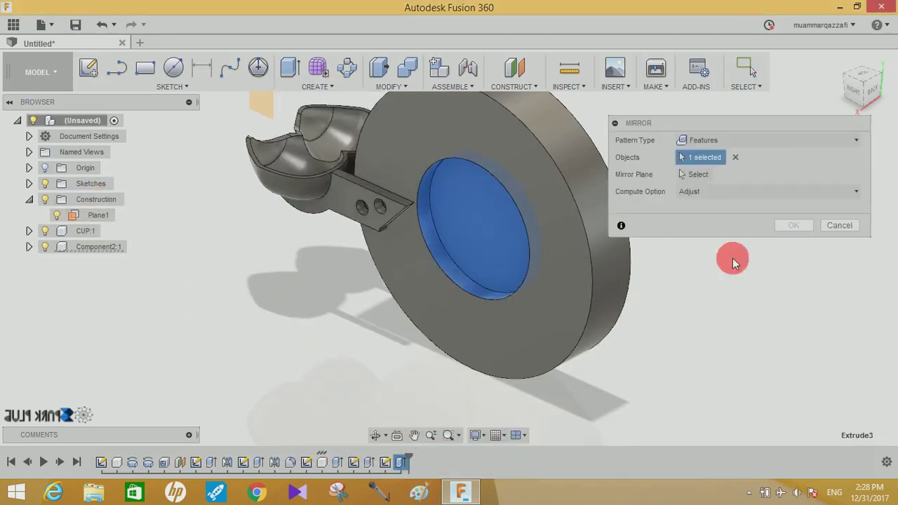
click(698, 174)
click(93, 217)
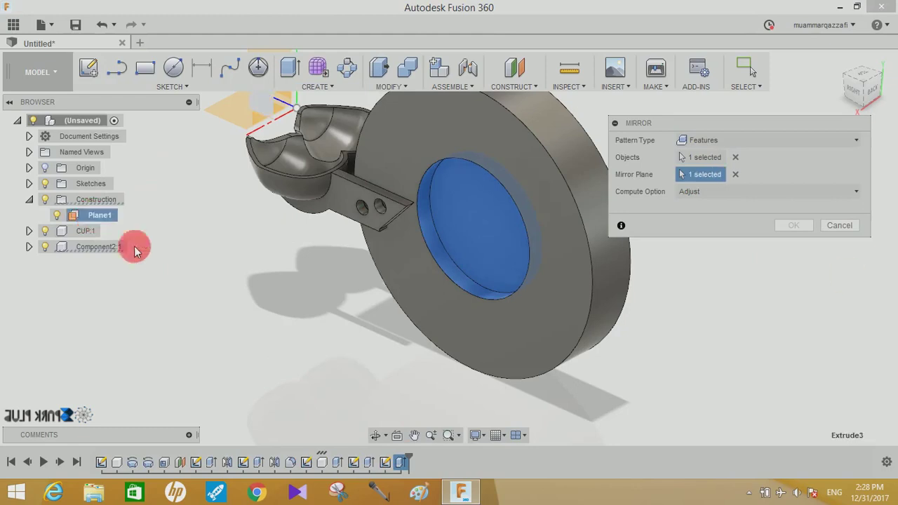
click(795, 225)
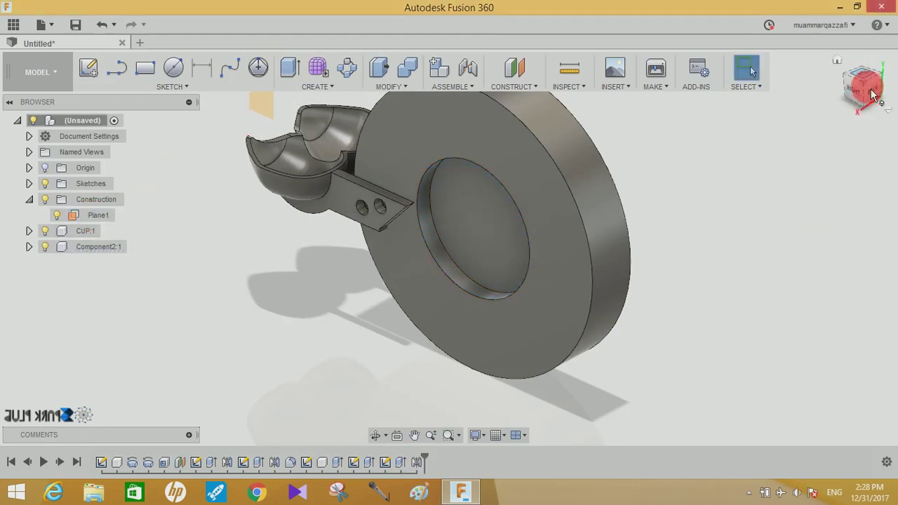
mouse_move(873, 95)
mouse_down()
mouse_move(641, 68)
mouse_move(721, 87)
mouse_move(815, 64)
mouse_move(808, 105)
mouse_up()
Start a sketch on the recessed face and place a centre-diameter circle at its centre
click(438, 184)
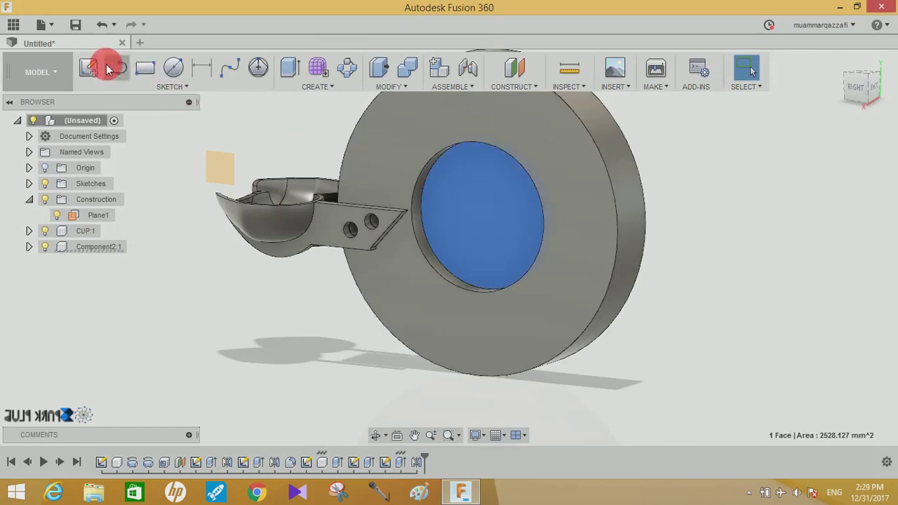
click(174, 67)
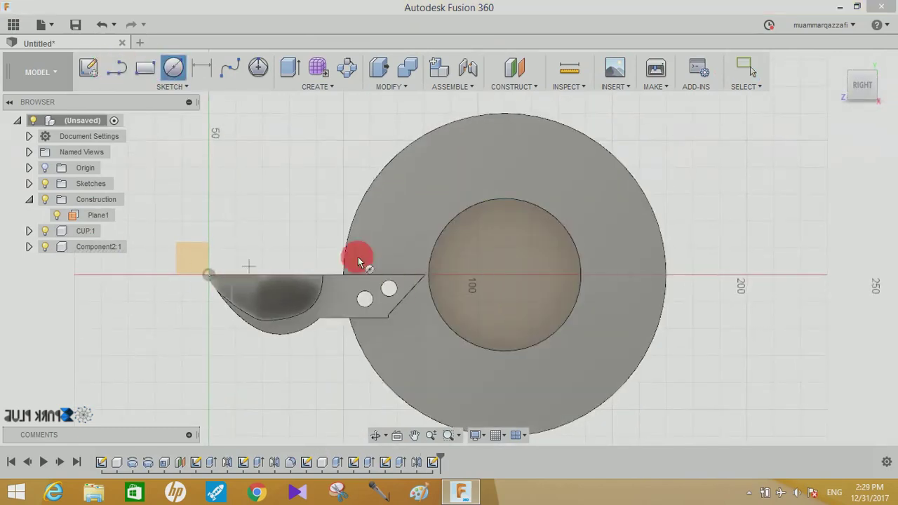
click(811, 61)
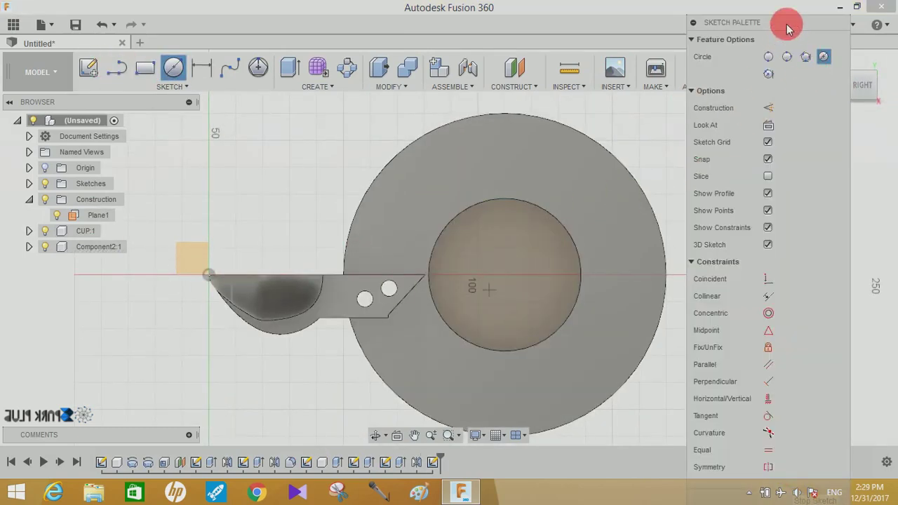
click(502, 277)
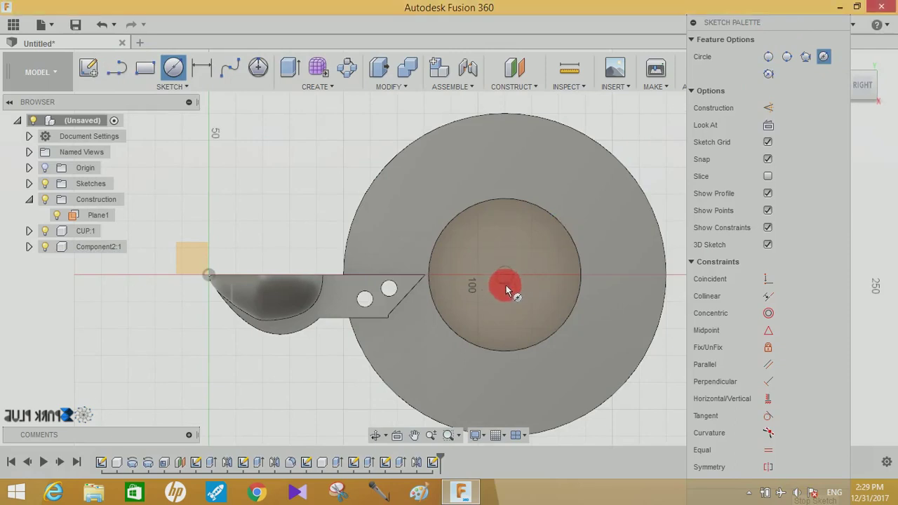
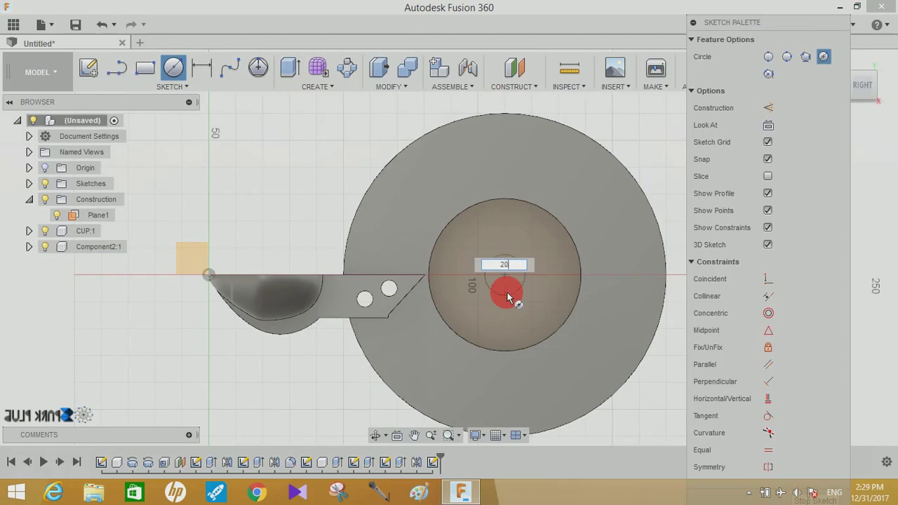
Correct the centre circle's diameter from 20 to 30 mm, commit it, and view it in 3D
key(BackSpace)
key(BackSpace)
text(30)
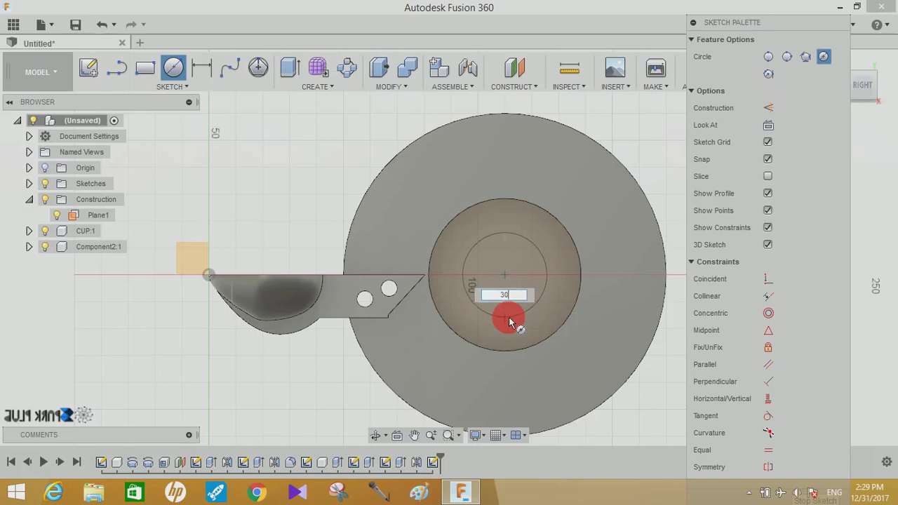
key(Return)
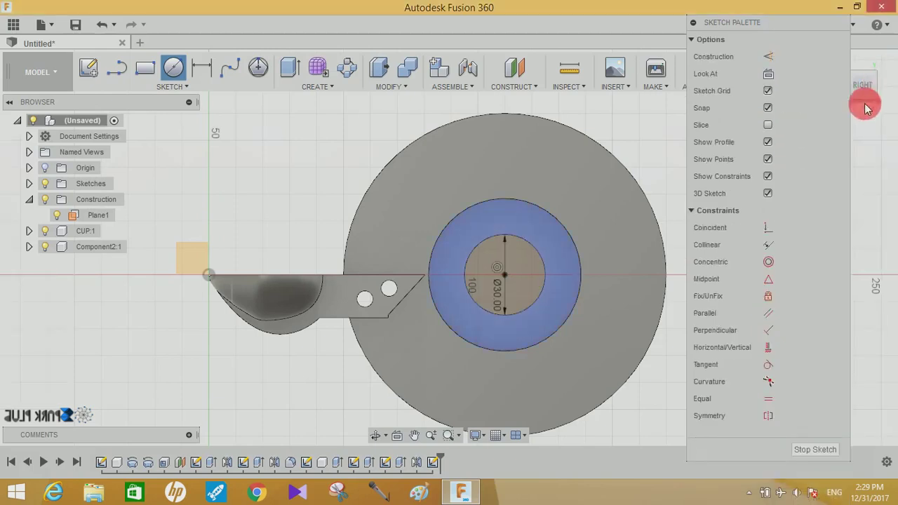
drag(849, 100, 317, 74)
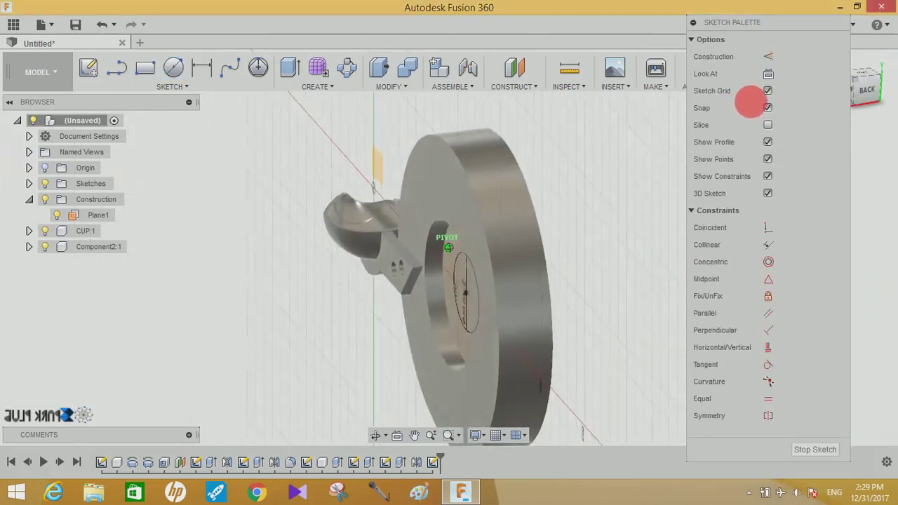
Extrude the 30 mm circle into boss Extrude4 and mirror it across Plane1
key(e)
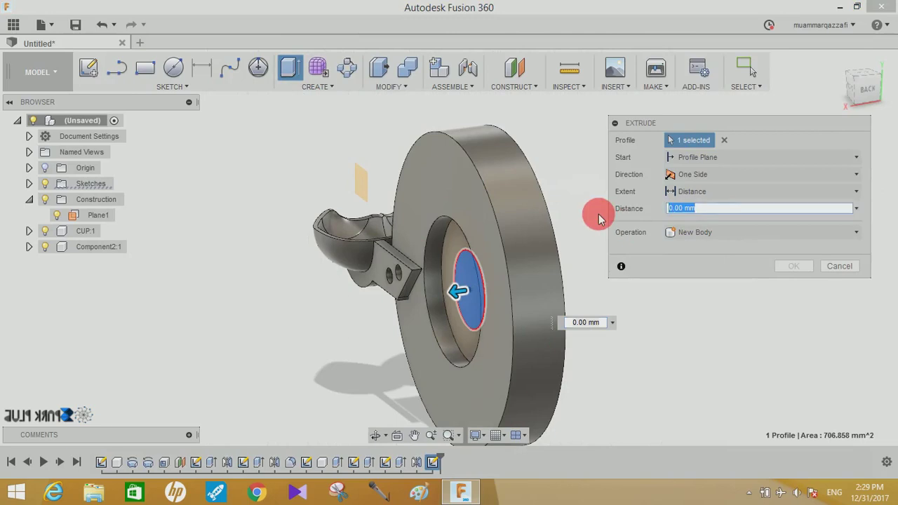
click(792, 285)
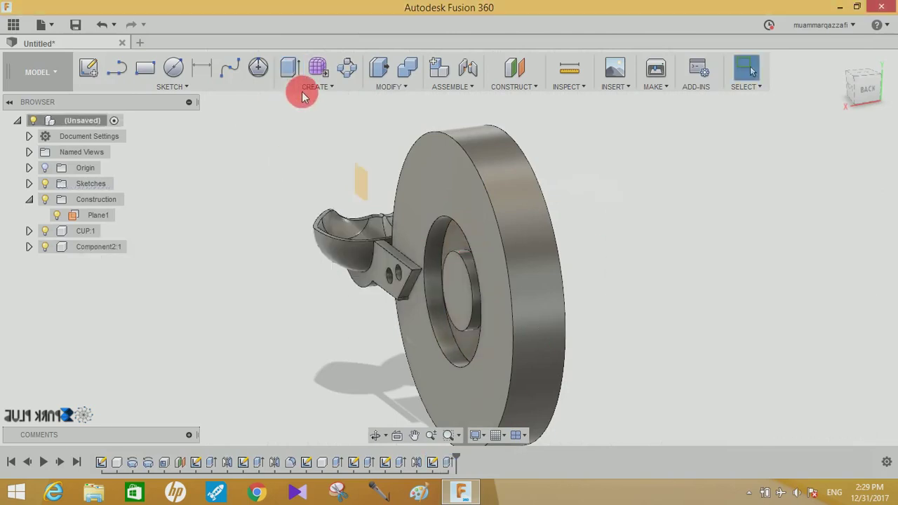
click(315, 86)
click(303, 355)
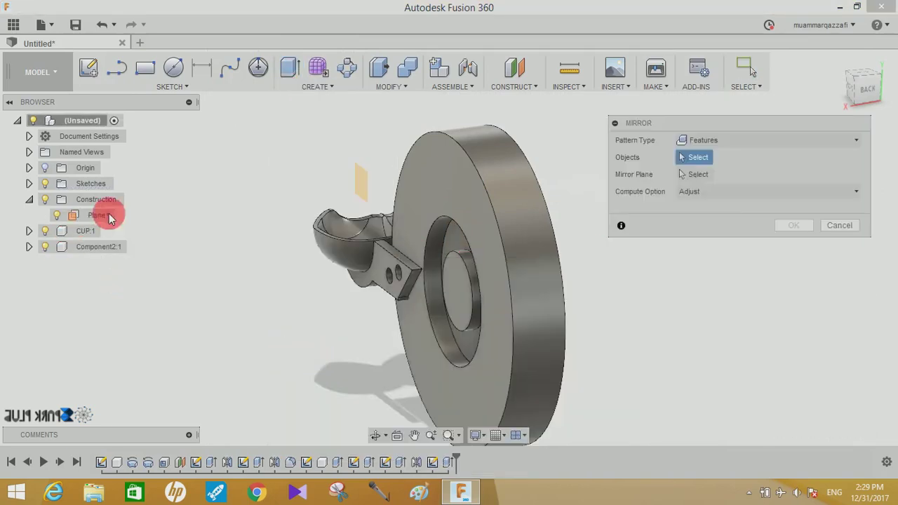
click(443, 463)
click(695, 174)
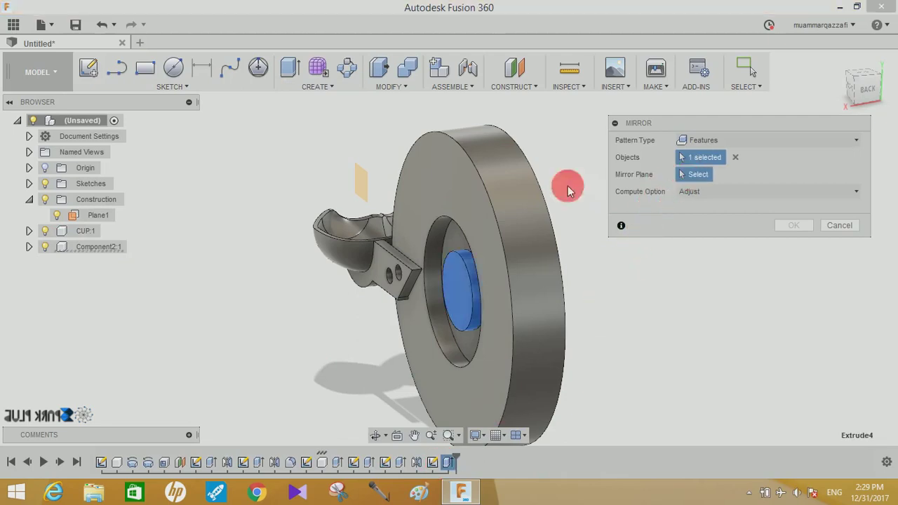
click(99, 215)
click(789, 225)
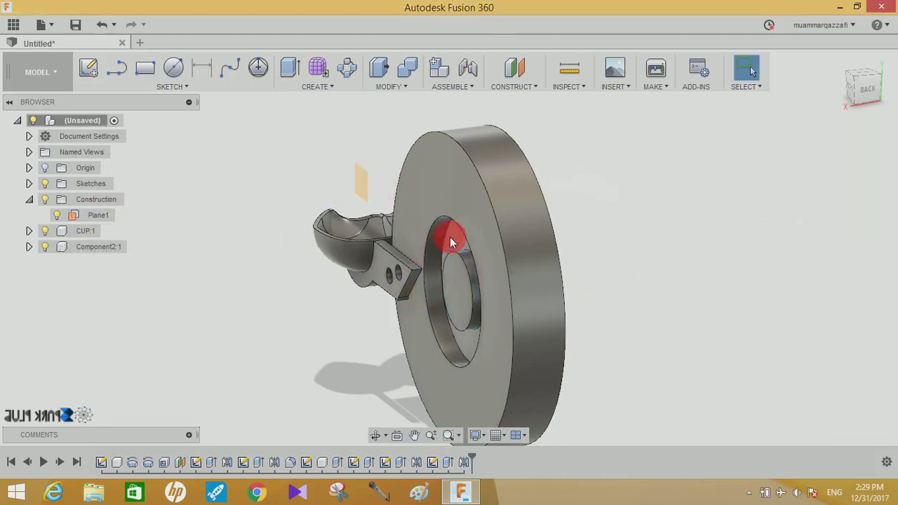
click(449, 237)
click(89, 67)
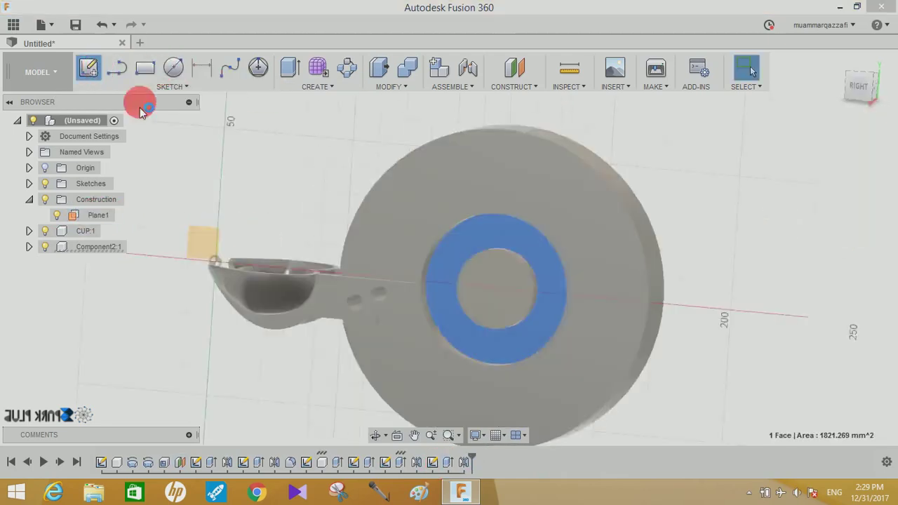
Draw a 6 mm diameter circle on the ring face just above the centre hole
click(502, 286)
click(537, 270)
key(c)
click(505, 289)
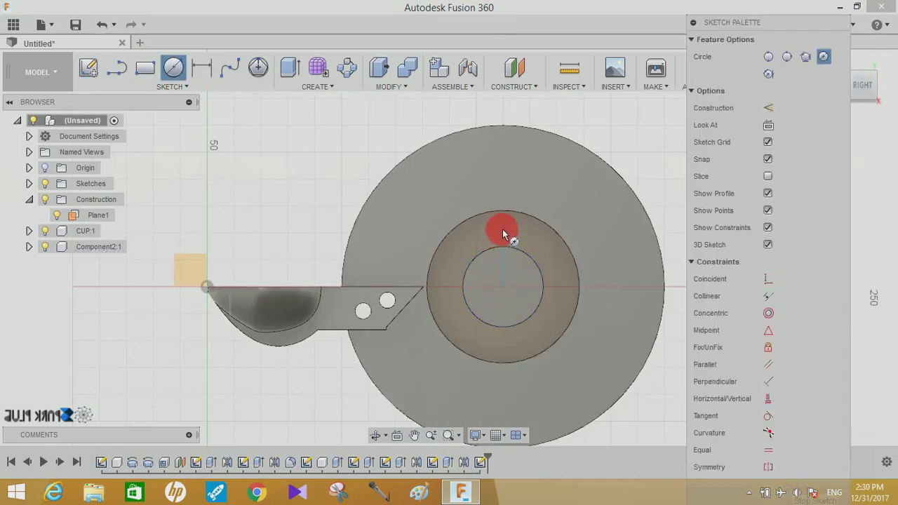
drag(502, 232, 516, 236)
text(6)
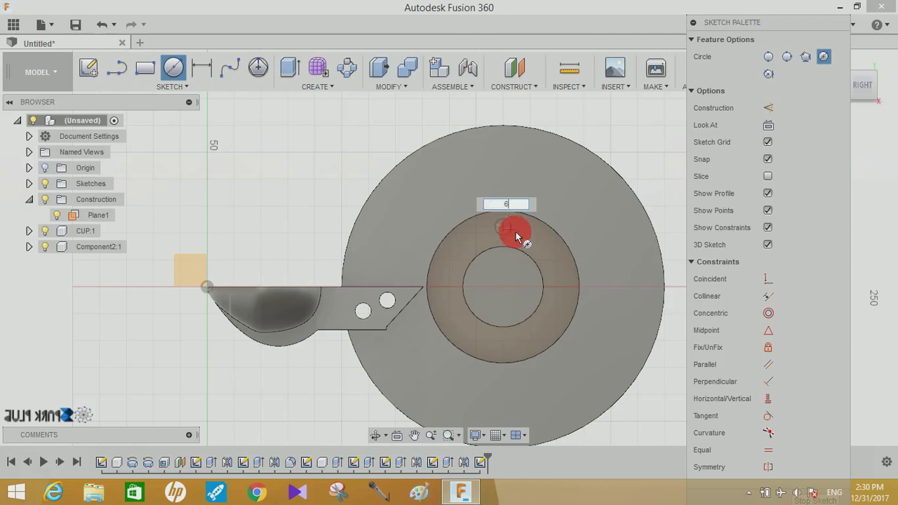
click(515, 236)
key(Escape)
Nudge the 6 mm circle slightly upward on the ring face
scroll(564, 241, up, 3)
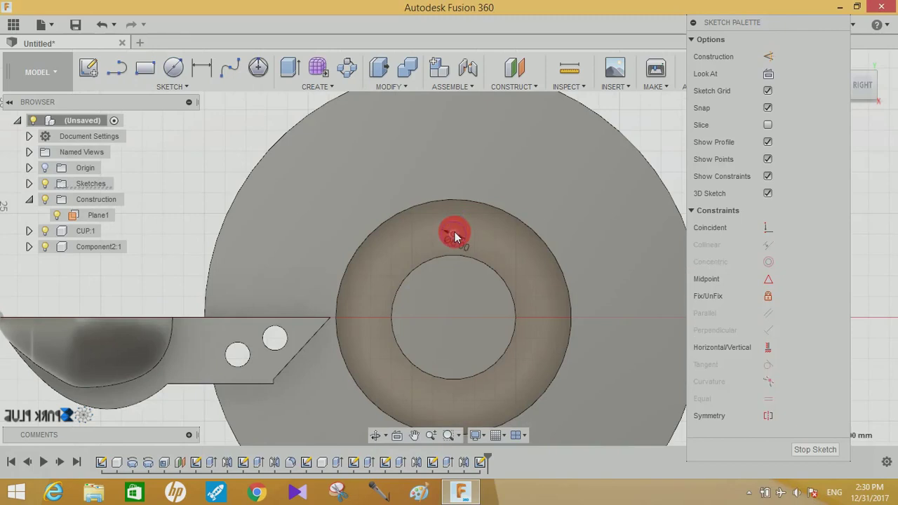
scroll(454, 234, up, 3)
click(454, 234)
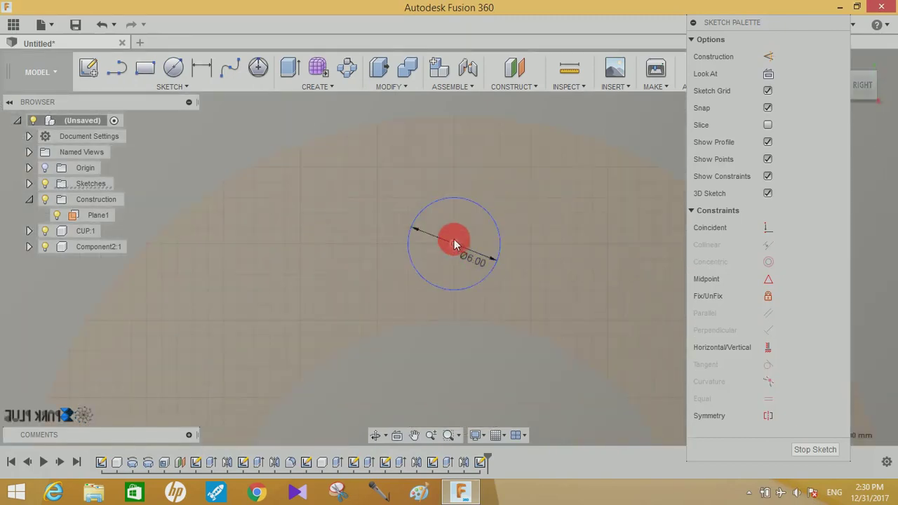
click(455, 249)
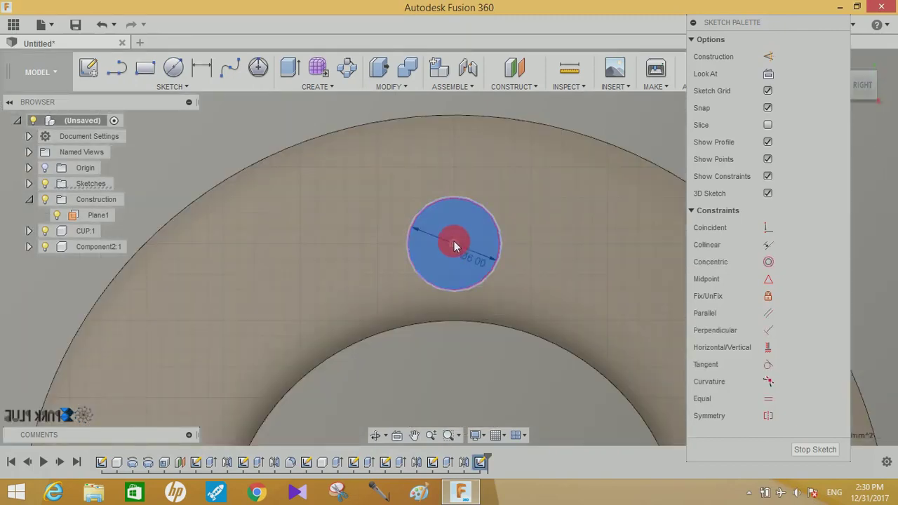
drag(454, 245, 456, 233)
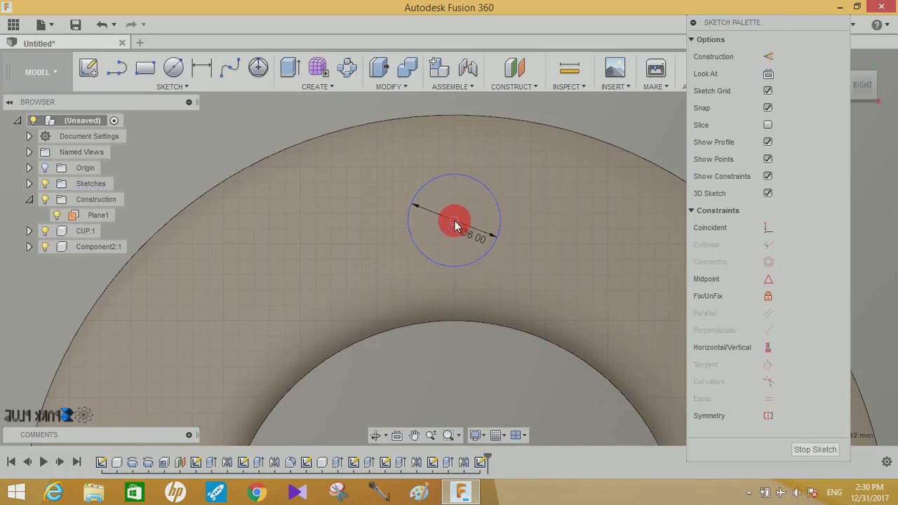
scroll(559, 284, down, 6)
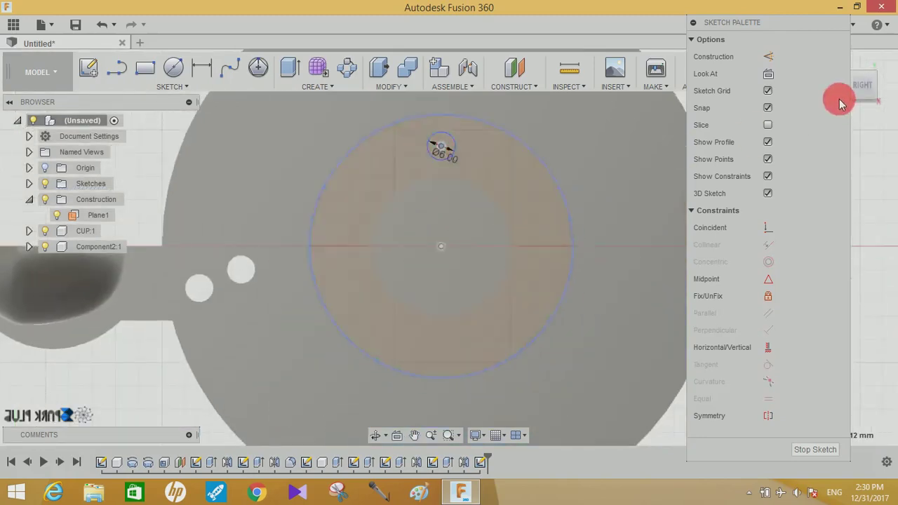
Extrude the small circle 35 mm into the hub with the Cut operation
click(280, 70)
click(440, 145)
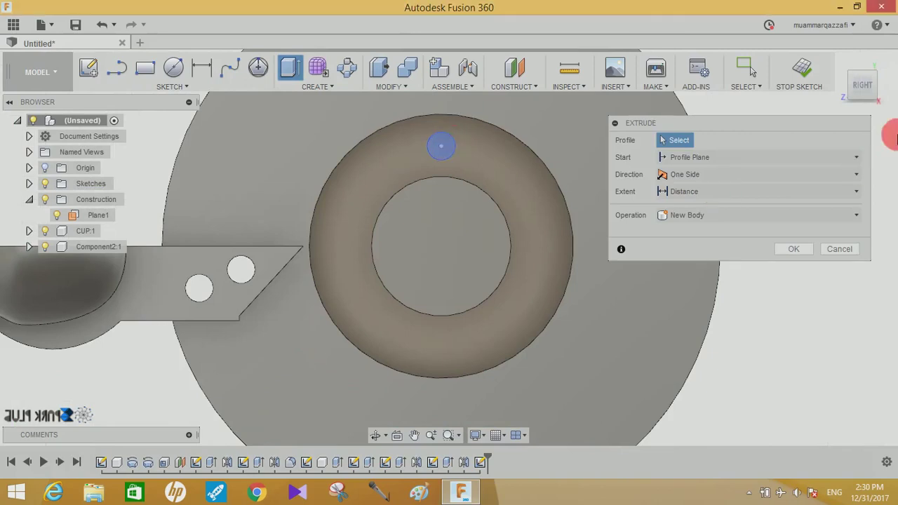
drag(866, 94, 802, 101)
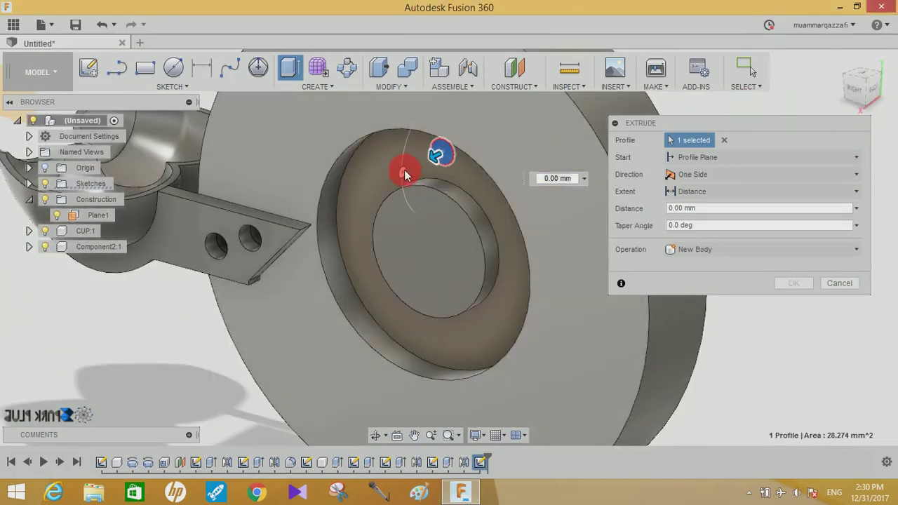
drag(490, 152, 745, 200)
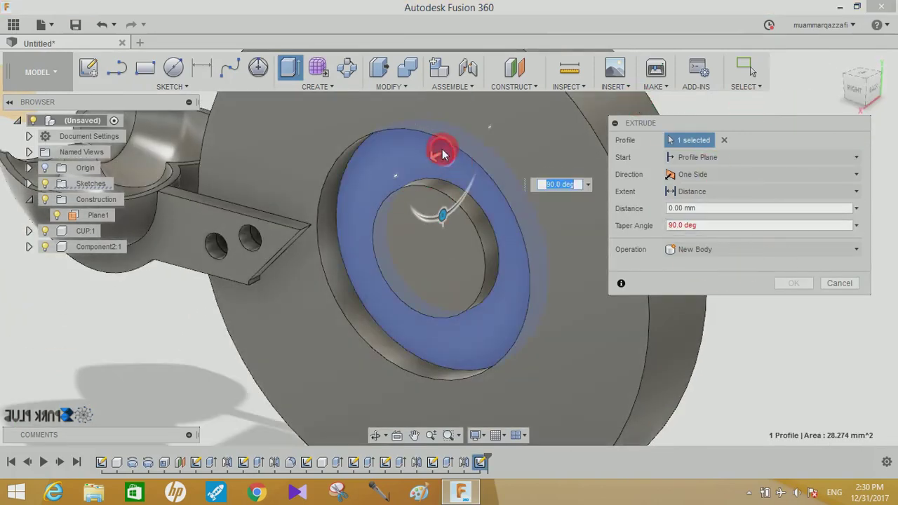
drag(478, 151, 611, 187)
click(720, 248)
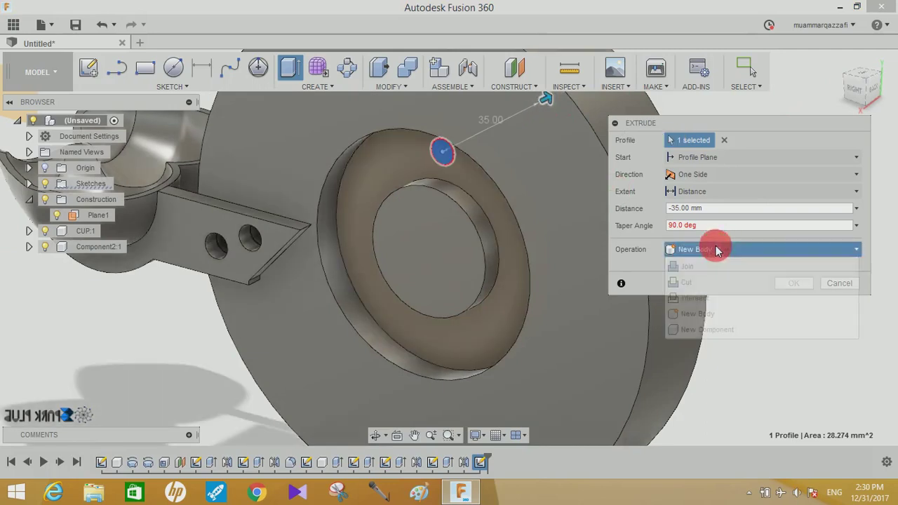
click(684, 282)
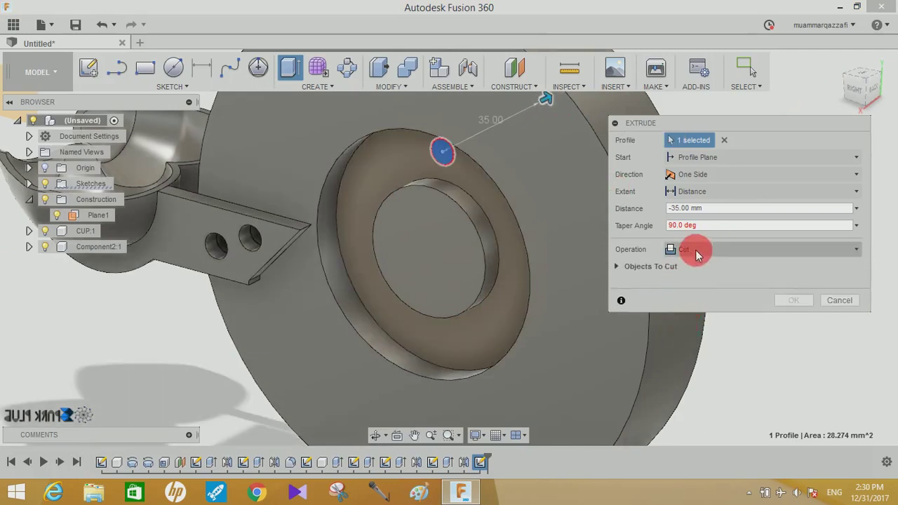
Reselect the 6 mm circle as the profile and confirm the 35 mm hole cut
shift+middle_drag(504, 214, 499, 297)
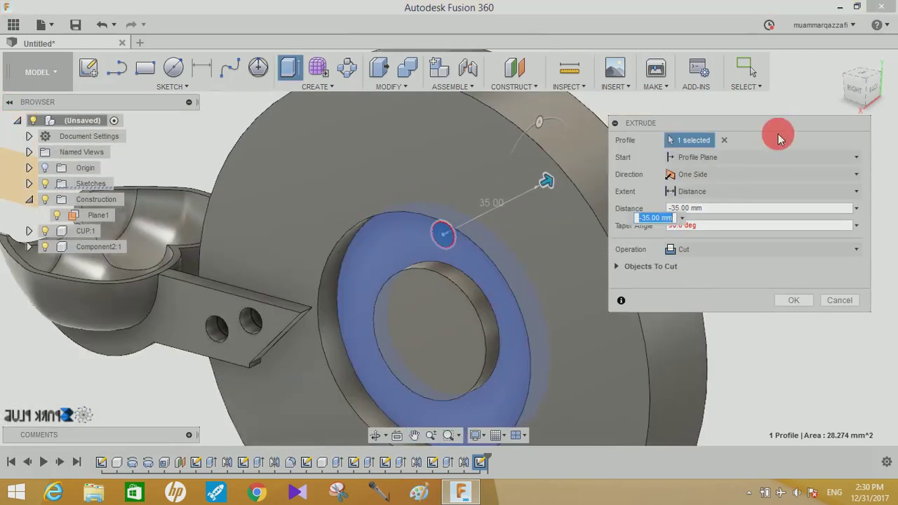
click(724, 140)
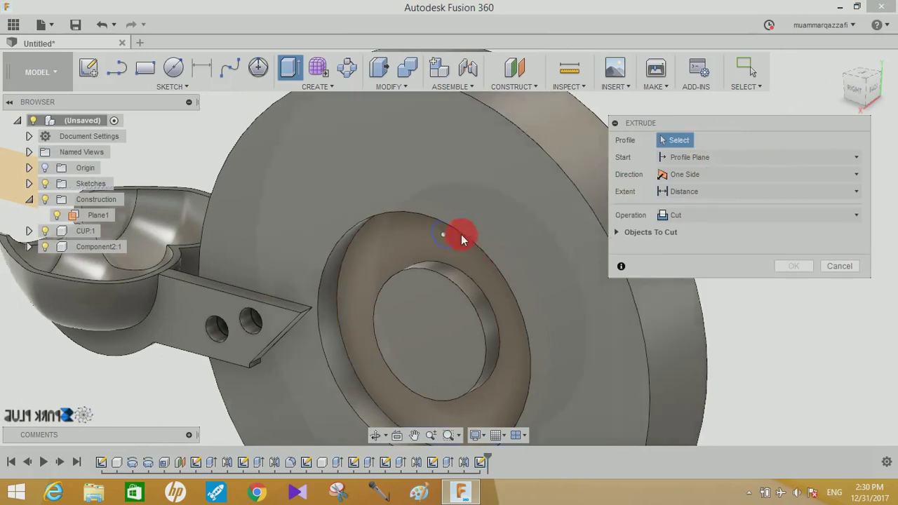
click(433, 309)
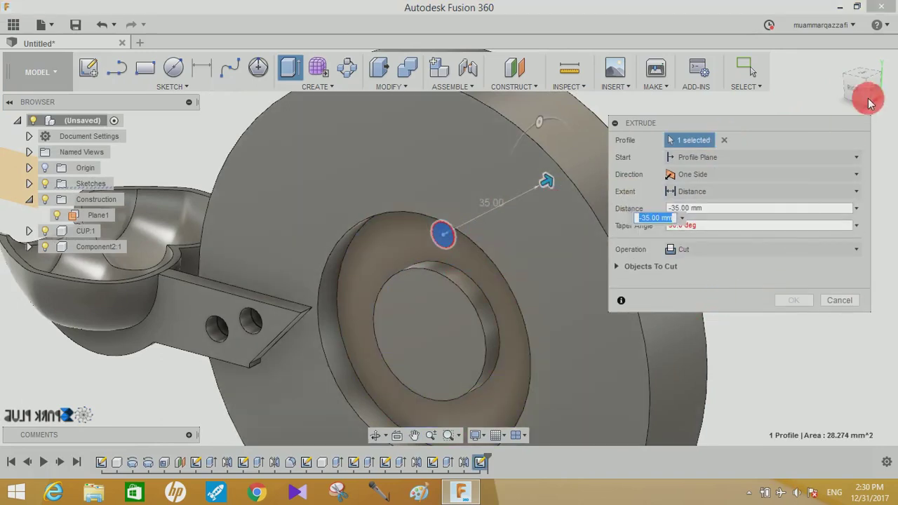
drag(869, 104, 757, 210)
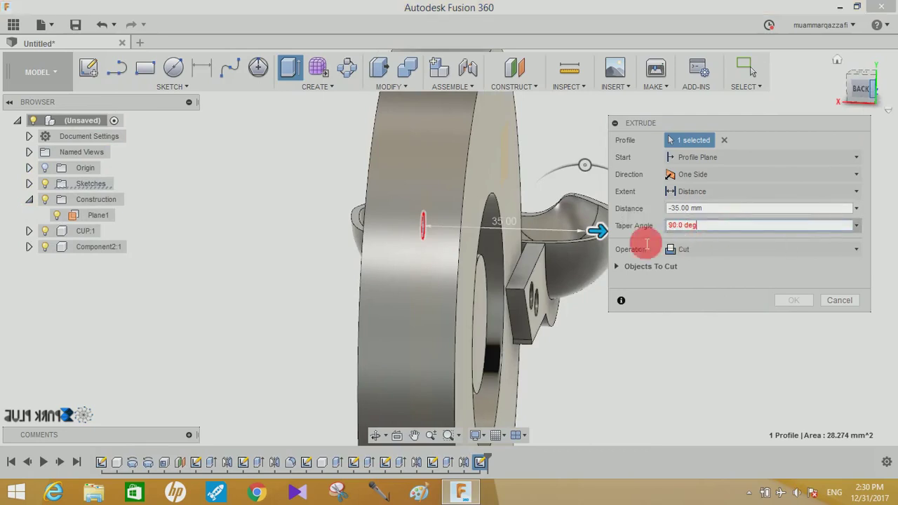
drag(646, 243, 612, 247)
click(786, 302)
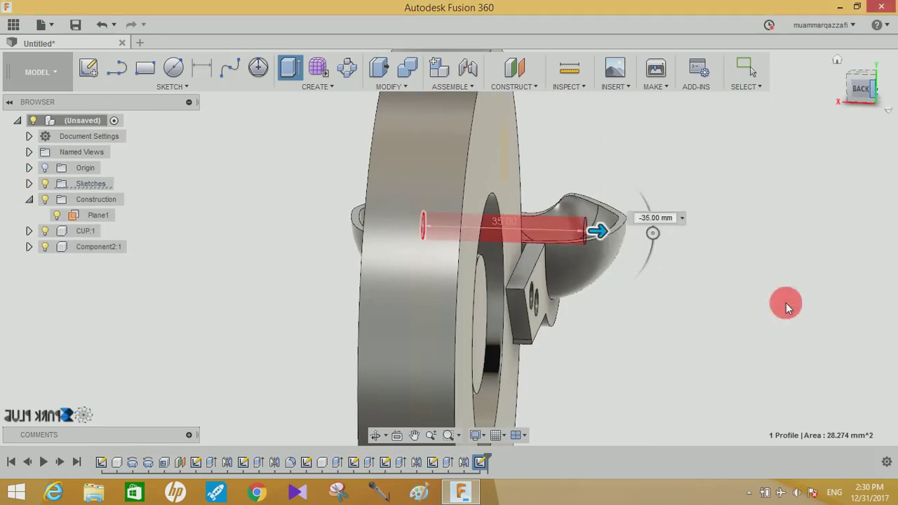
mouse_move(785, 302)
shift+middle_down()
mouse_move(17, 96)
mouse_move(321, 80)
shift+middle_up()
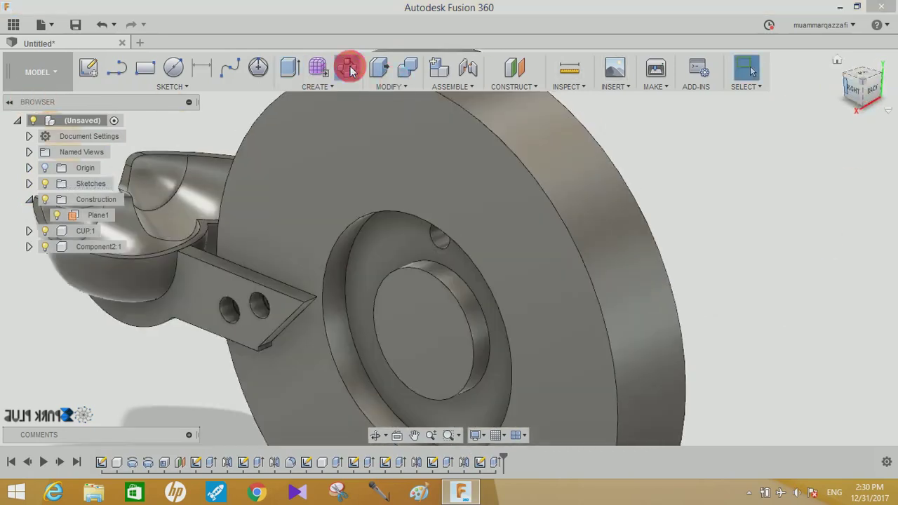
Circular-pattern the 6 mm hole feature about the centre hole's edge, 10 instances around the hub
click(347, 67)
click(727, 140)
click(701, 181)
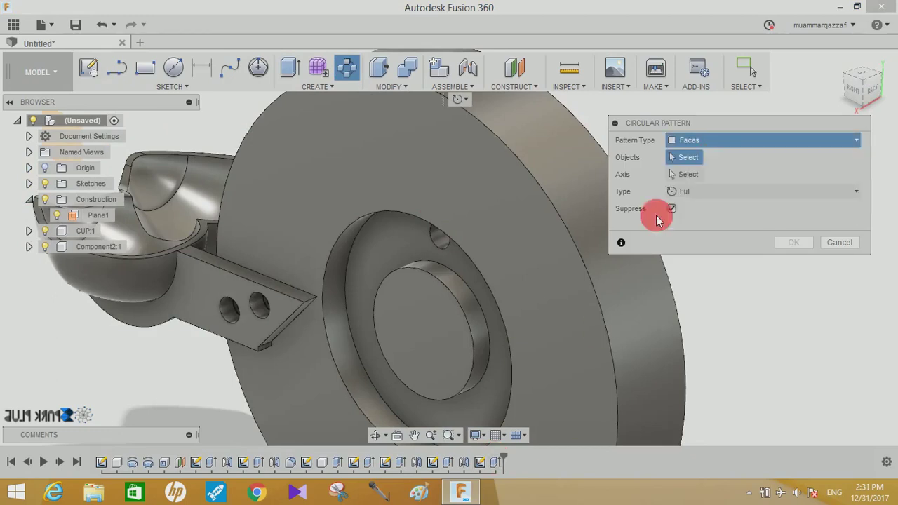
click(494, 463)
click(695, 174)
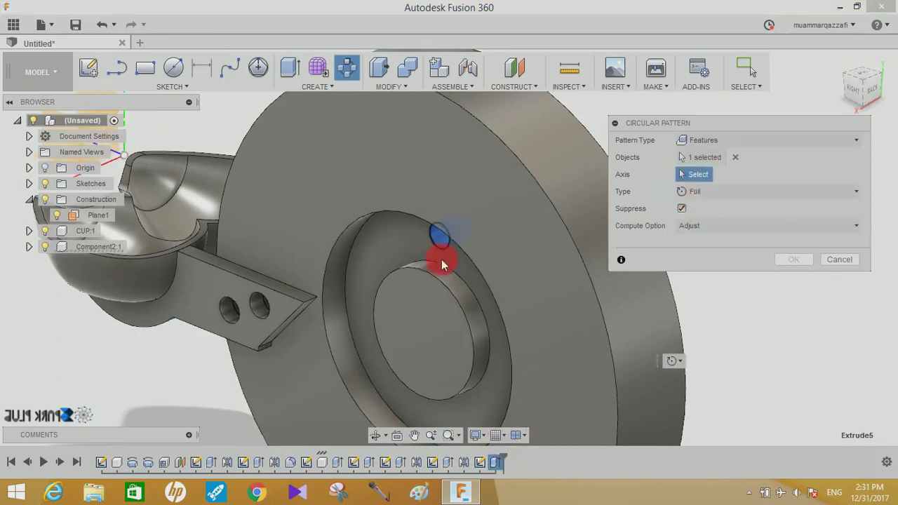
click(436, 278)
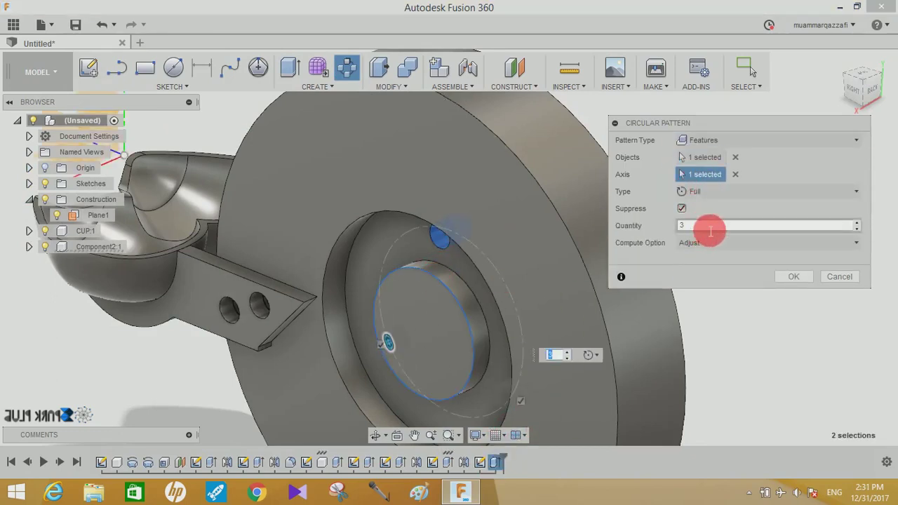
text(30)
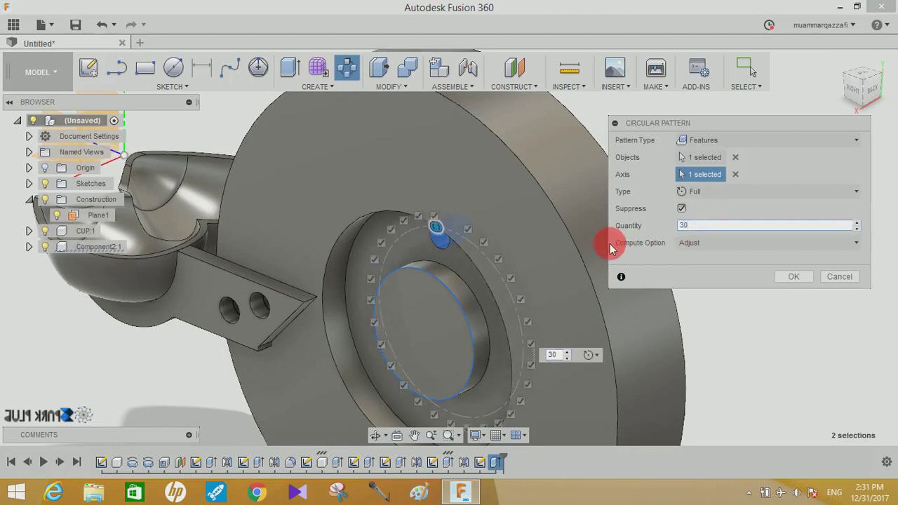
key(Return)
text(10)
key(Return)
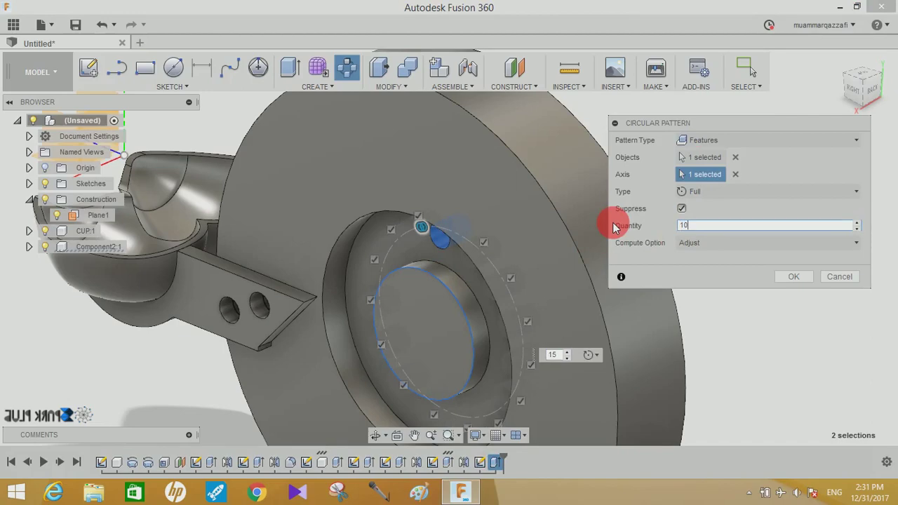
drag(861, 79, 791, 256)
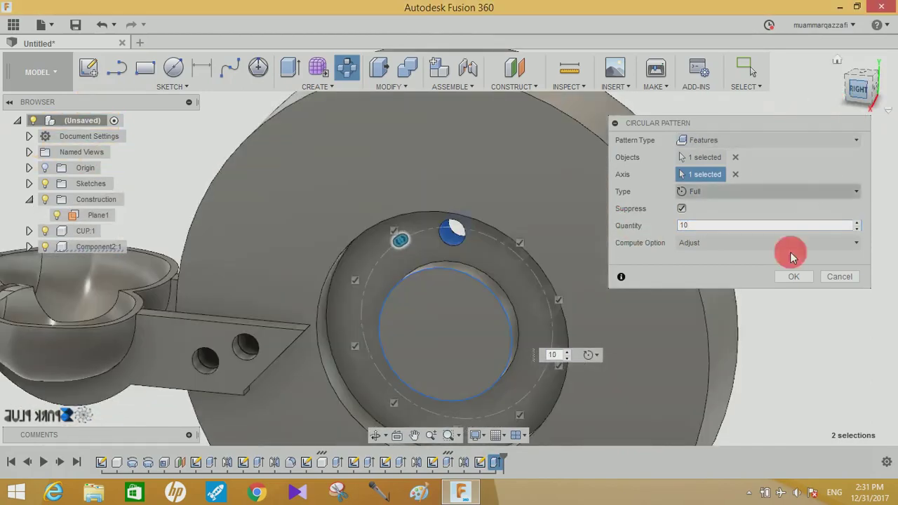
click(792, 276)
mouse_move(811, 140)
shift+middle_down()
mouse_move(797, 159)
mouse_move(748, 158)
shift+middle_up()
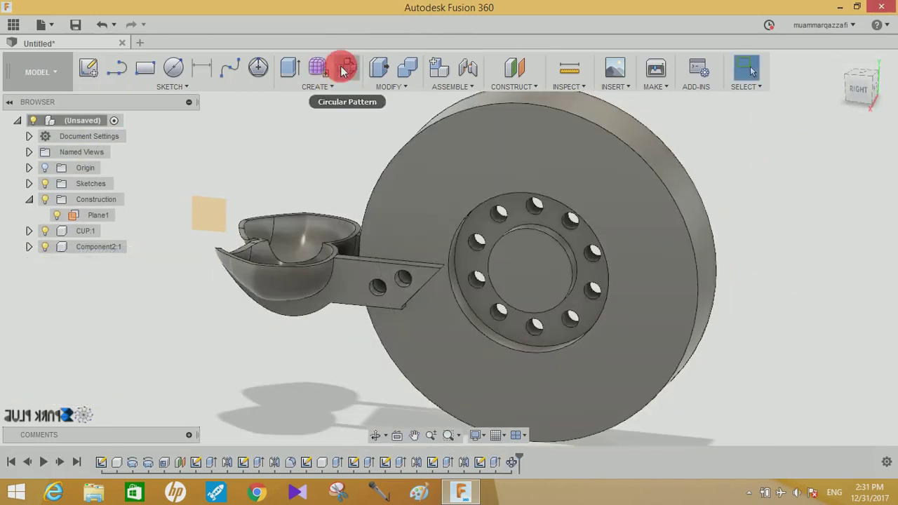
Set up a Components circular pattern of CUP:1 about the disc's outer edge
click(342, 68)
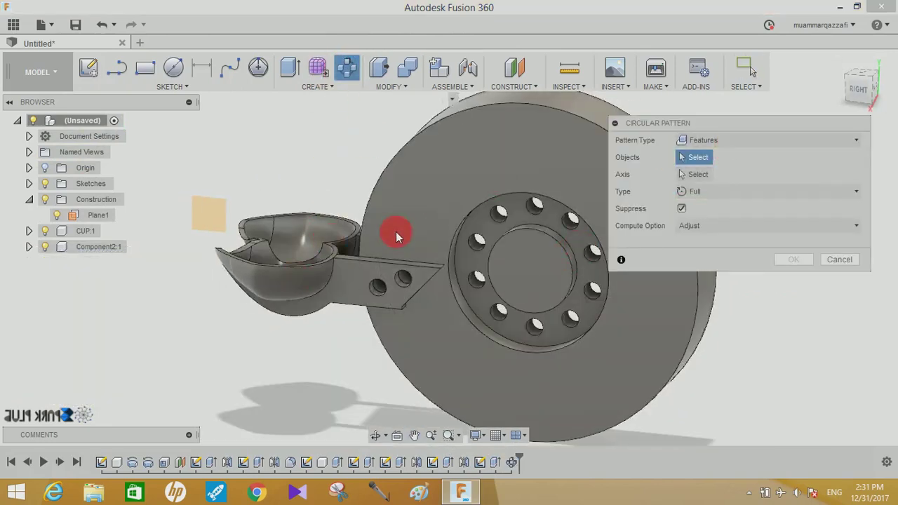
click(705, 139)
click(704, 140)
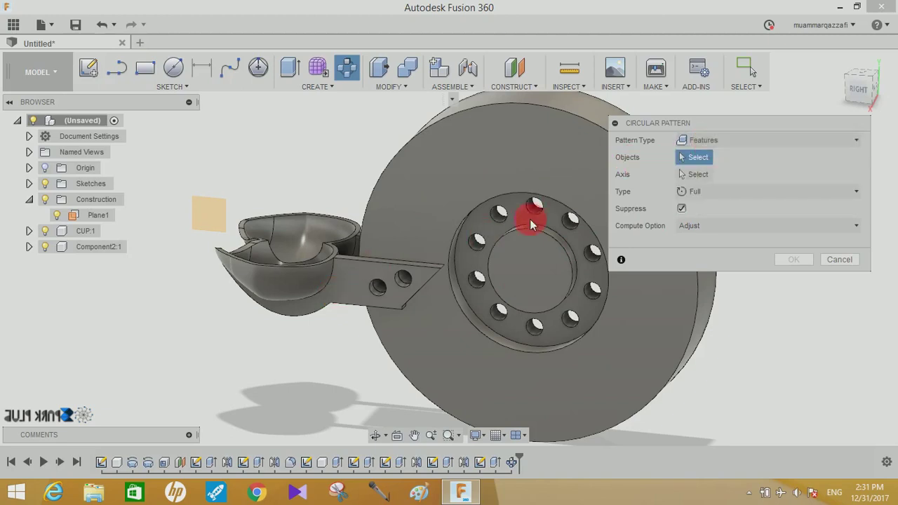
click(370, 465)
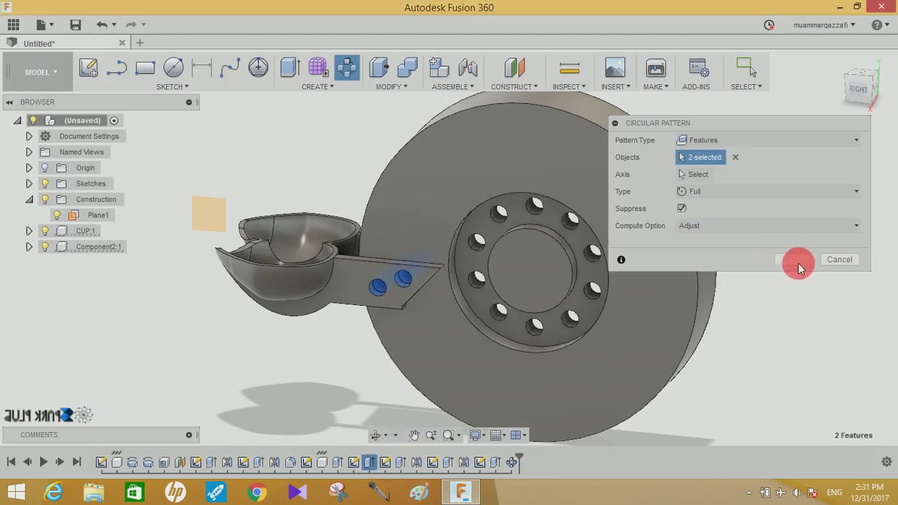
click(736, 158)
click(740, 139)
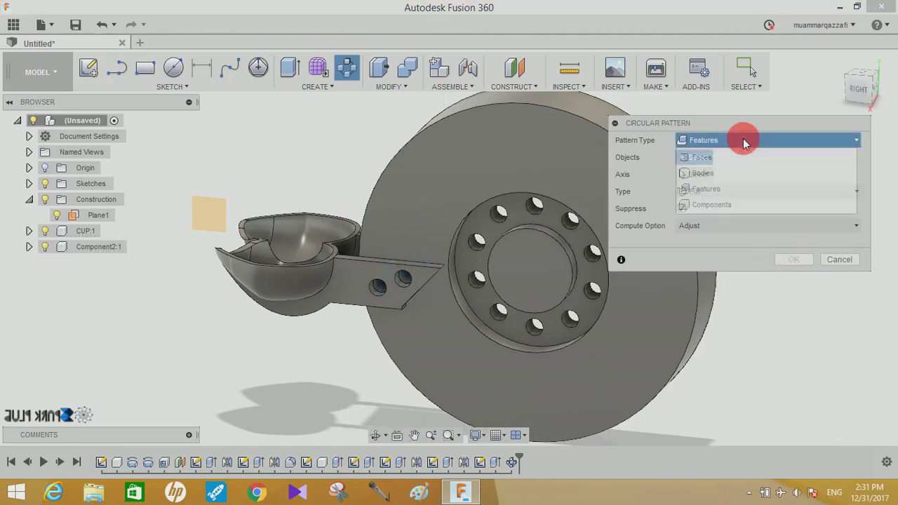
click(710, 196)
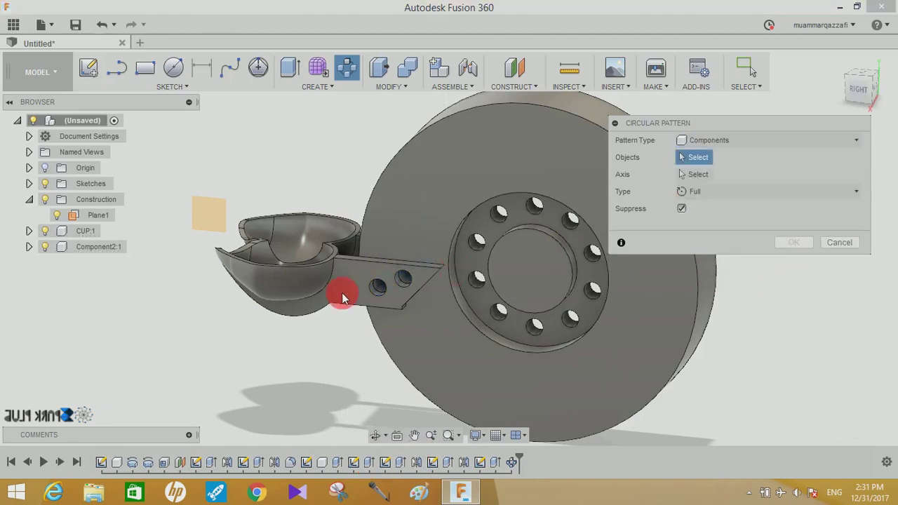
click(305, 268)
click(690, 175)
click(455, 112)
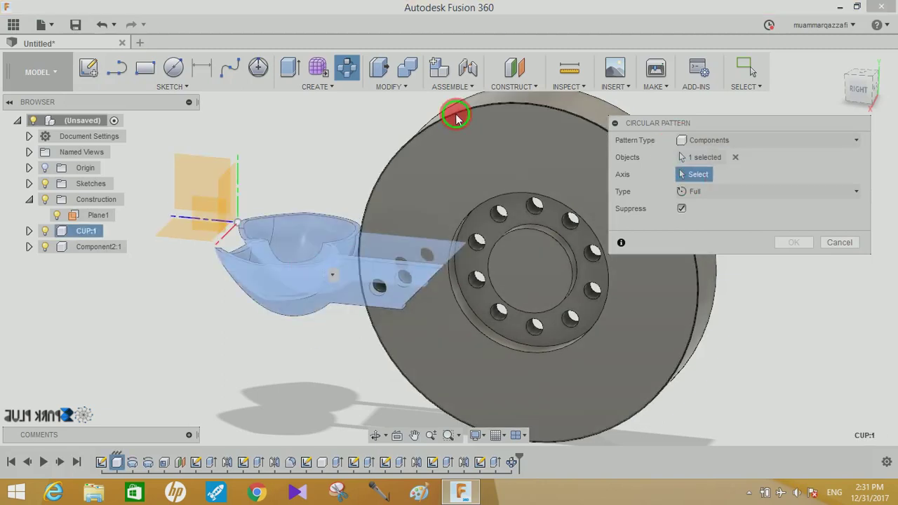
Set the cup pattern quantity to 15 and confirm the full ring of buckets
middle_drag(569, 244, 427, 202)
scroll(428, 203, down, 2)
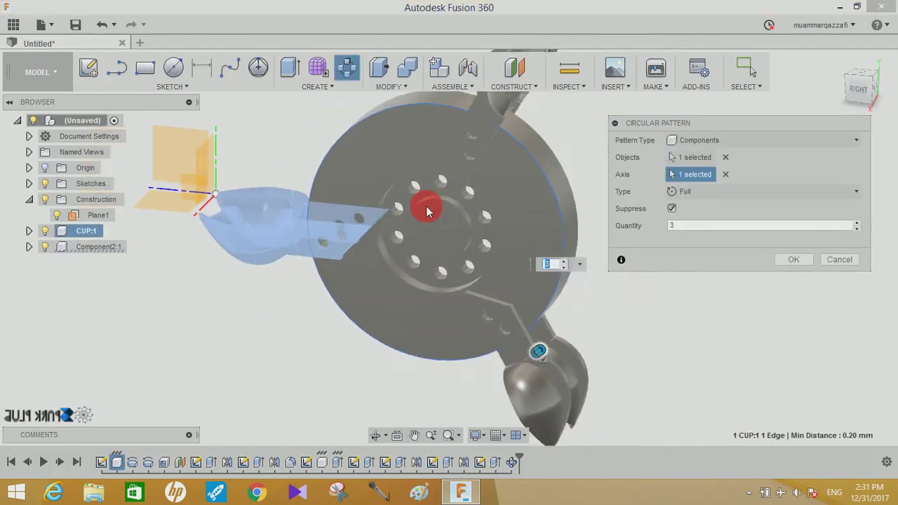
click(854, 223)
click(854, 222)
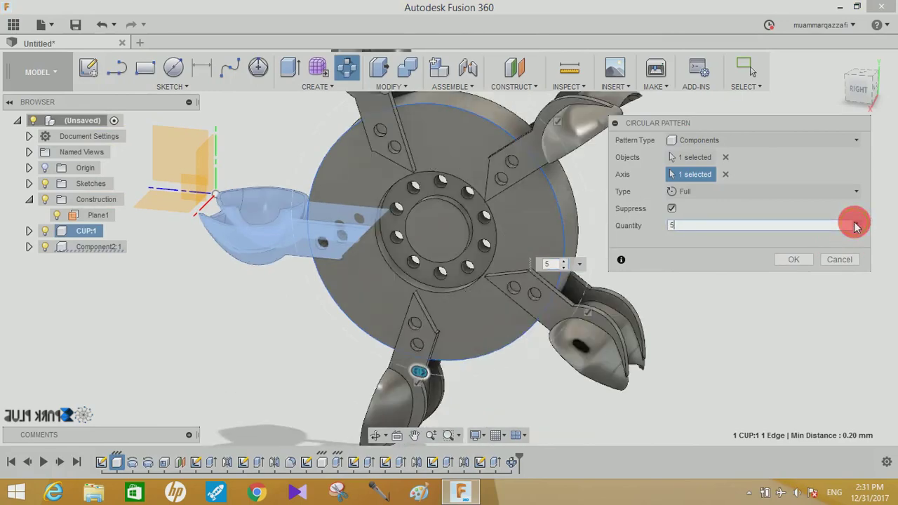
click(854, 222)
click(854, 223)
click(854, 222)
click(854, 222)
click(855, 222)
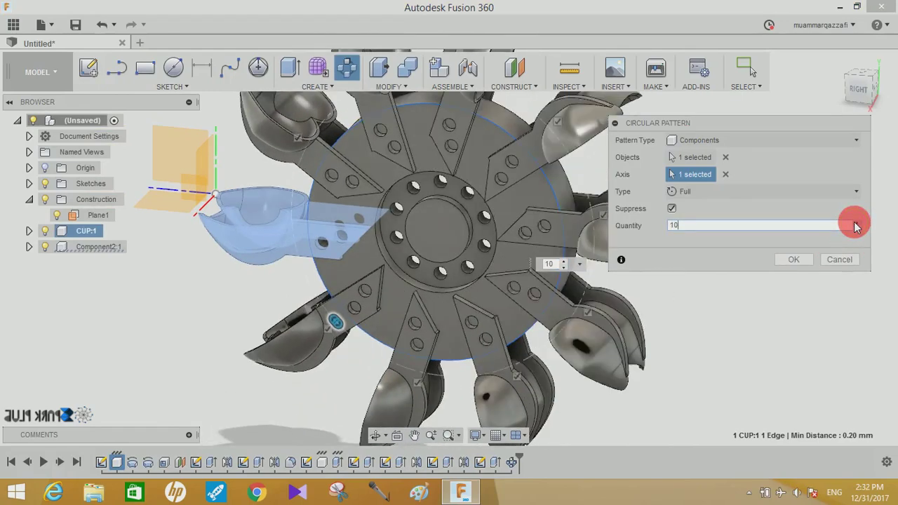
click(854, 223)
click(854, 223)
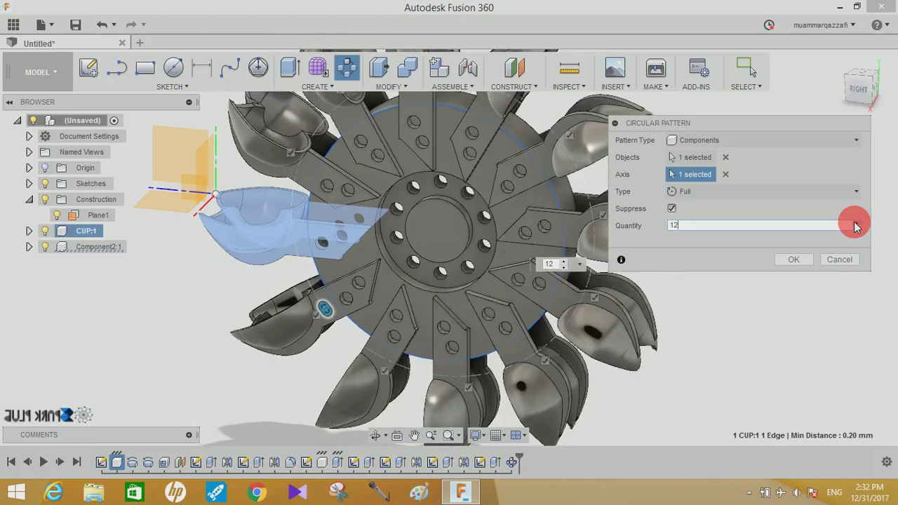
click(854, 222)
click(854, 222)
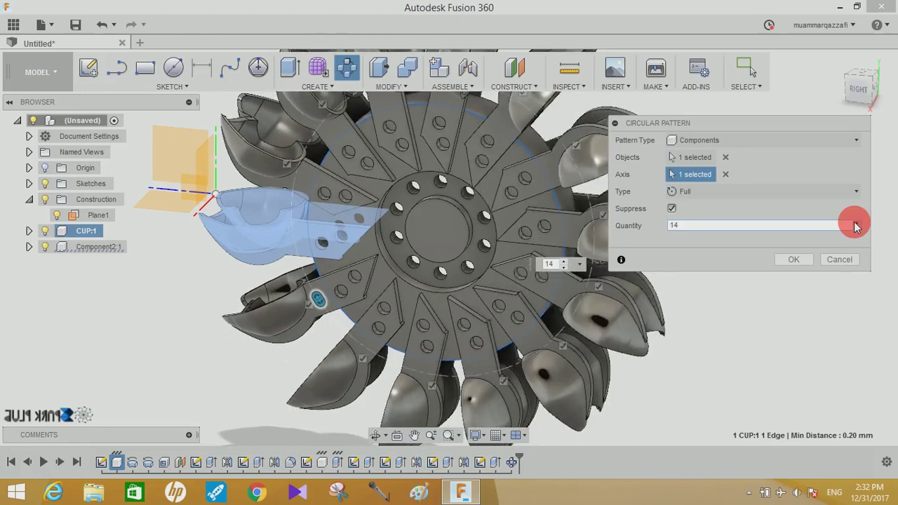
click(854, 223)
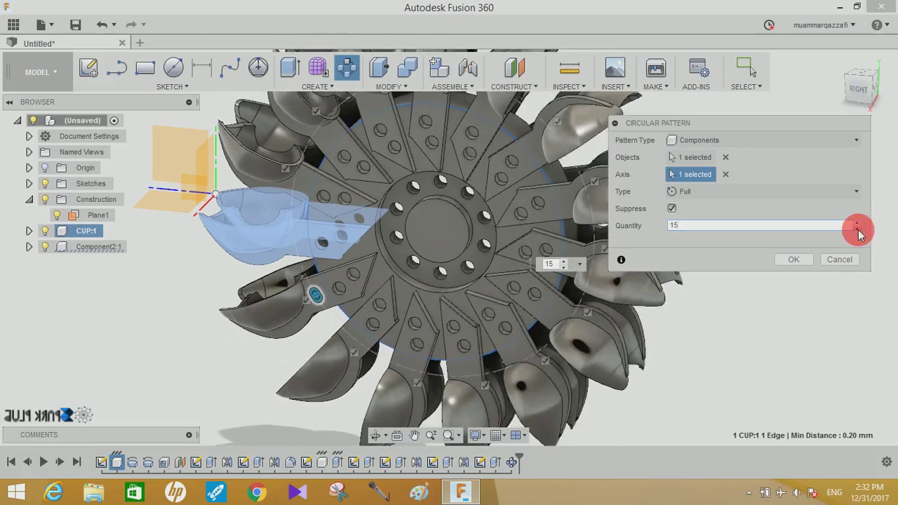
click(857, 229)
click(861, 90)
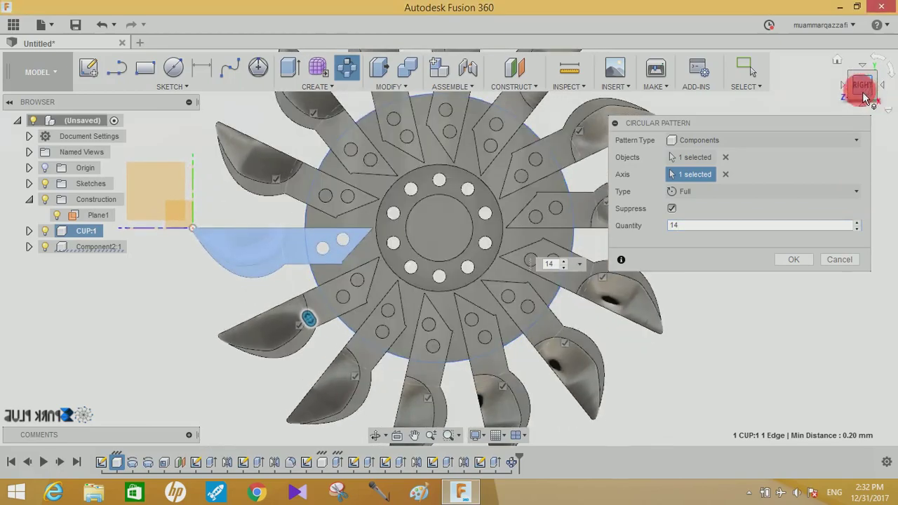
drag(864, 98, 800, 72)
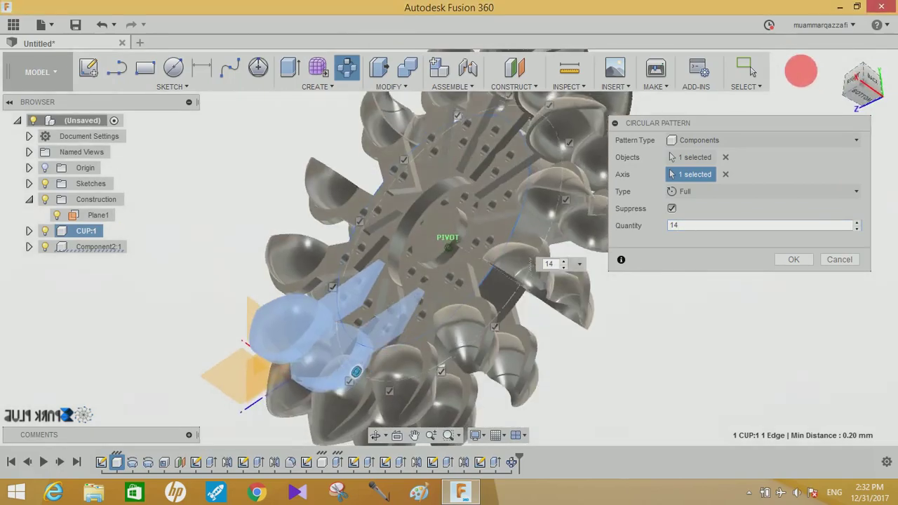
click(855, 222)
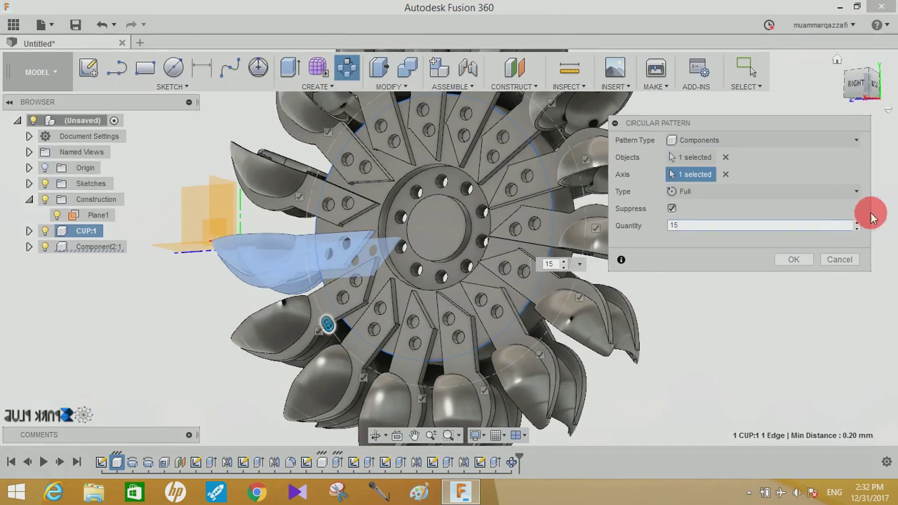
click(857, 227)
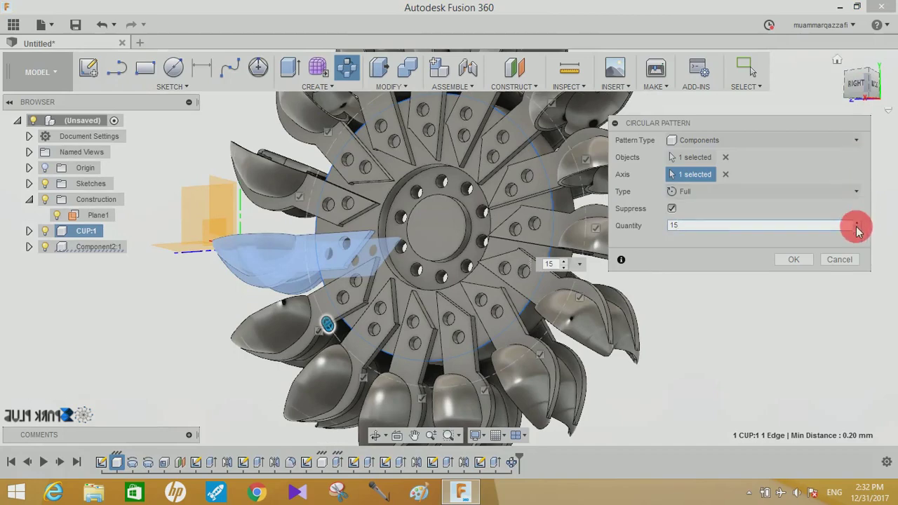
click(796, 259)
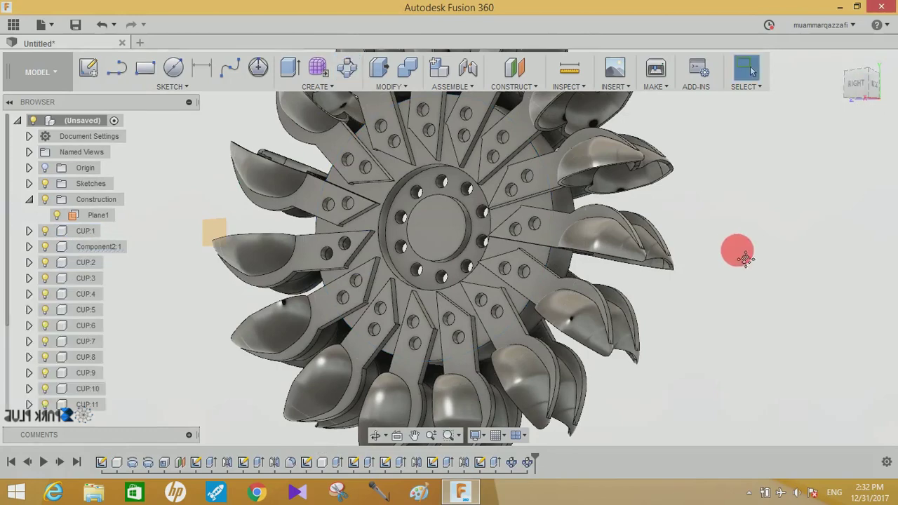
Circular-pattern the arm bolt hole features 15 times about the hub axis
click(372, 462)
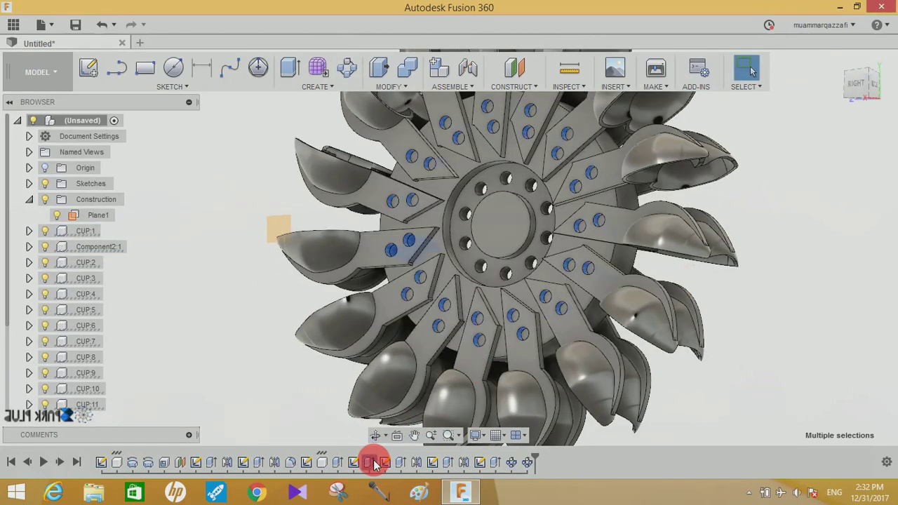
click(347, 72)
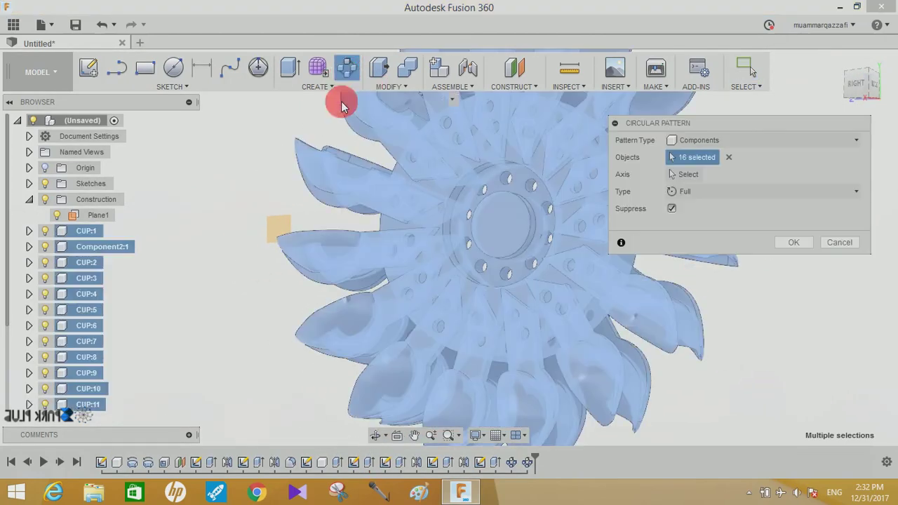
click(723, 171)
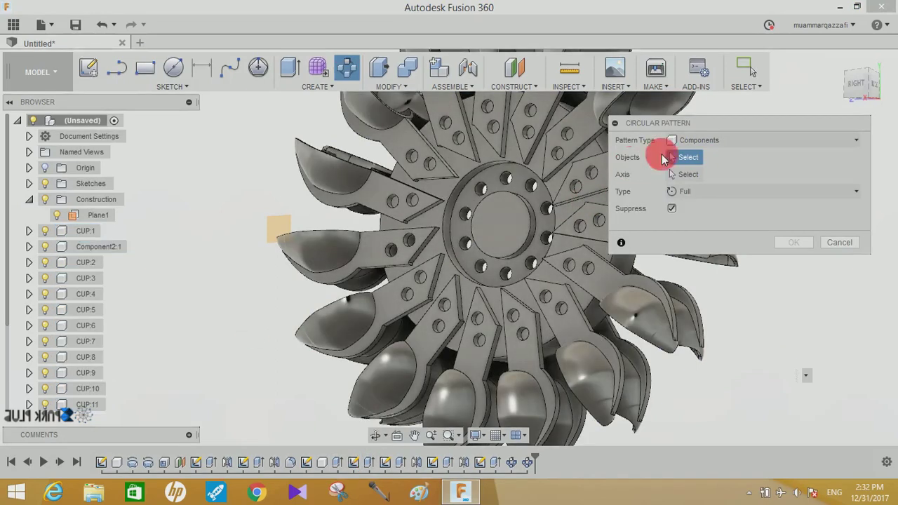
click(695, 140)
click(696, 188)
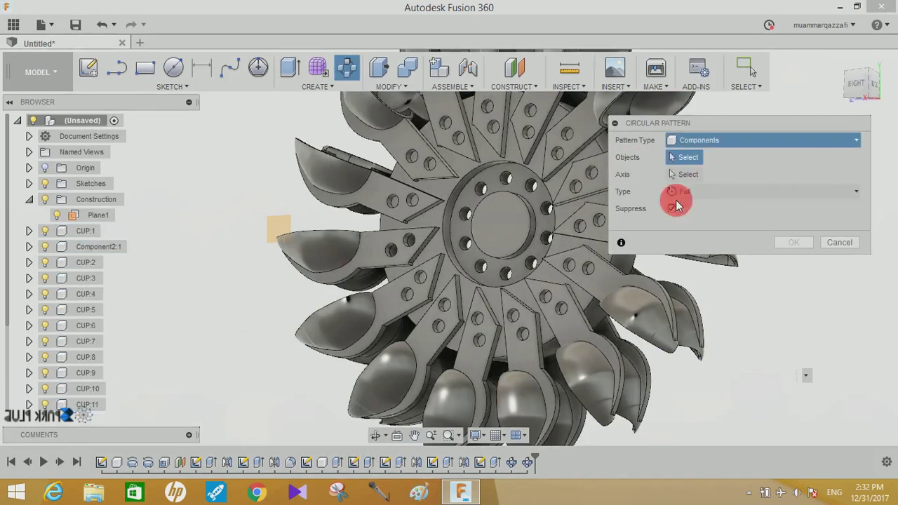
click(370, 464)
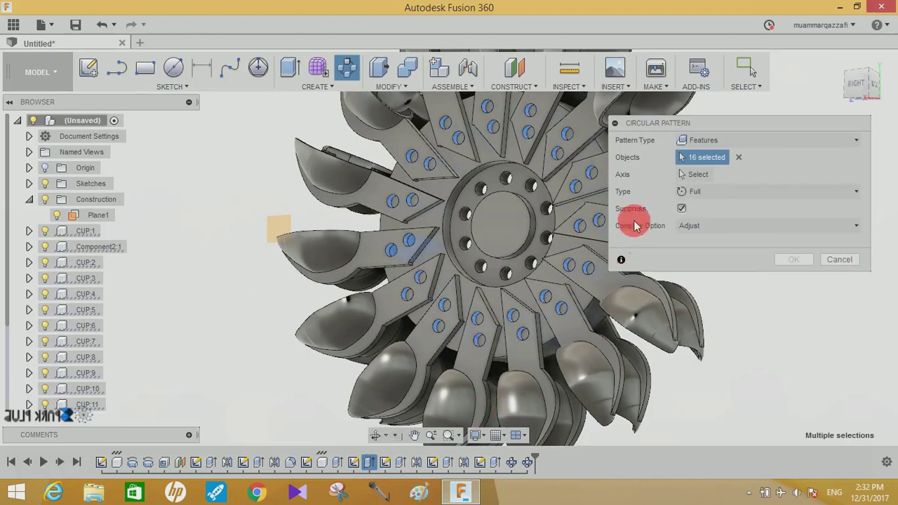
click(689, 174)
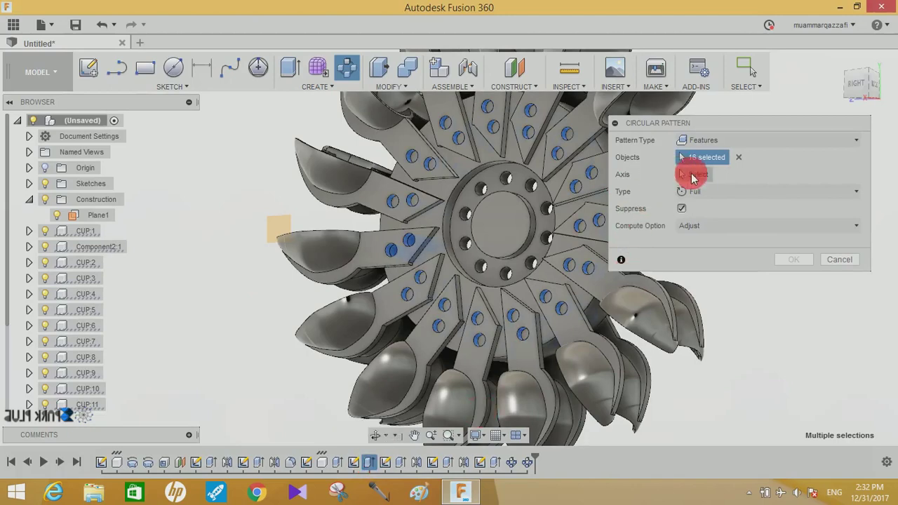
click(502, 173)
click(735, 176)
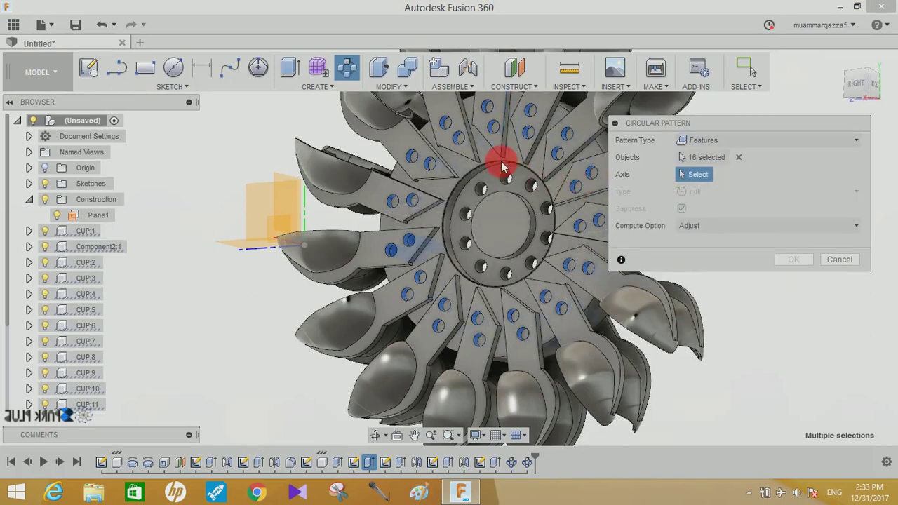
key(ctrl+z)
text(15)
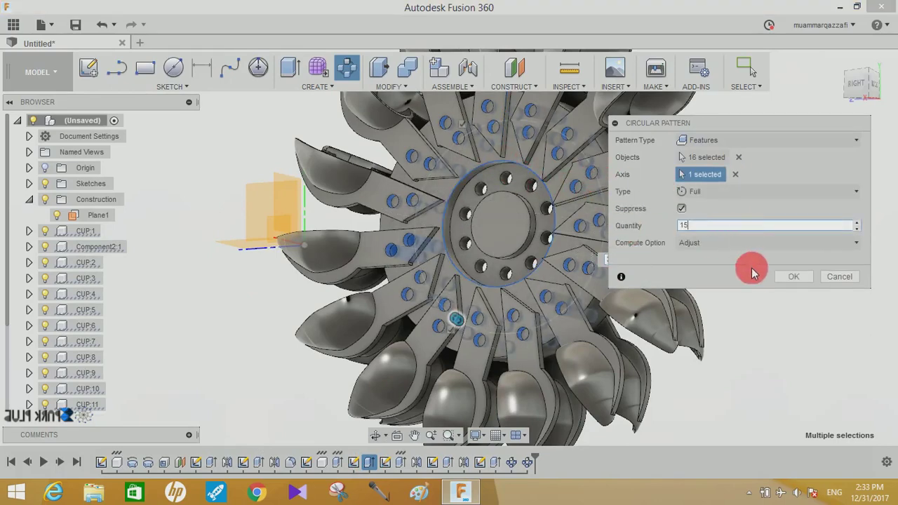
click(794, 277)
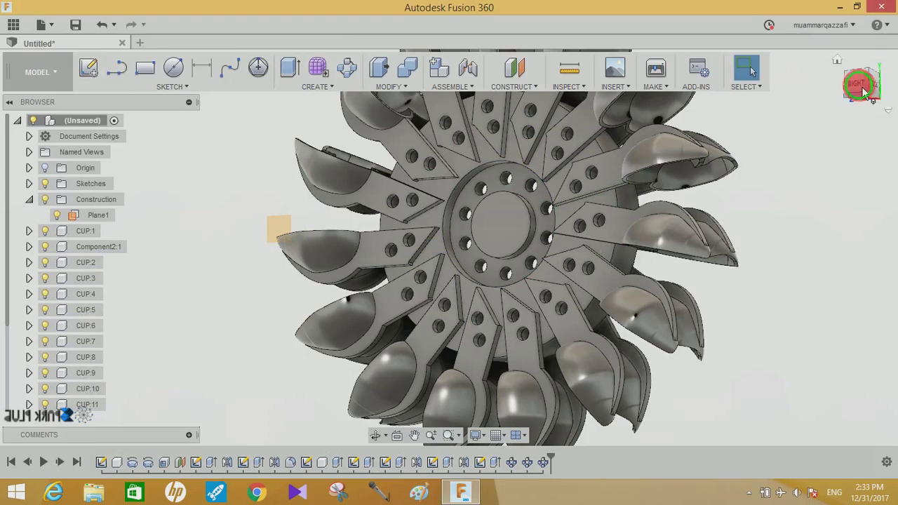
Orbit the coloured turbine wheel from several angles, including home and edge-on views
mouse_move(863, 88)
mouse_down()
mouse_move(789, 107)
mouse_move(264, 111)
mouse_move(843, 217)
mouse_move(858, 84)
mouse_move(797, 92)
mouse_move(781, 71)
mouse_move(795, 101)
mouse_move(844, 131)
mouse_move(740, 188)
mouse_up()
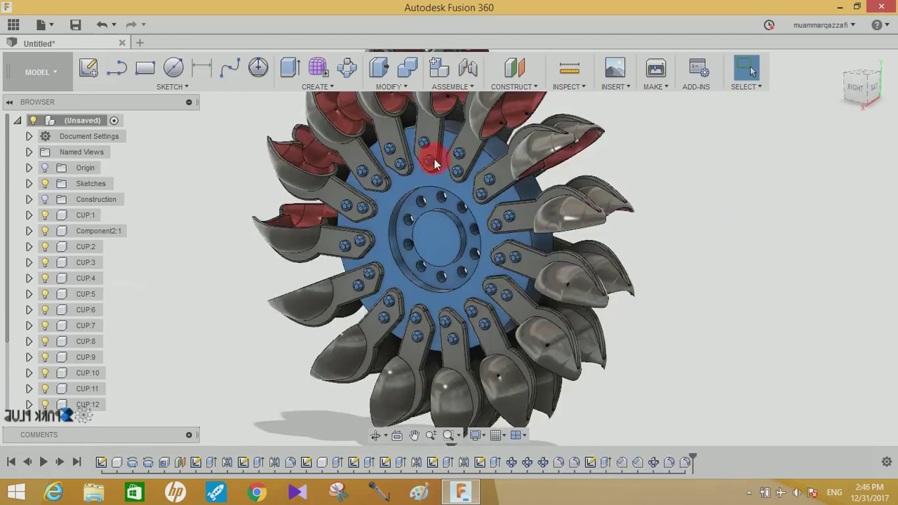
mouse_move(861, 57)
mouse_down()
mouse_move(751, 80)
mouse_move(507, 70)
mouse_move(449, 414)
mouse_move(489, 467)
mouse_move(591, 464)
mouse_move(501, 433)
mouse_up()
click(842, 59)
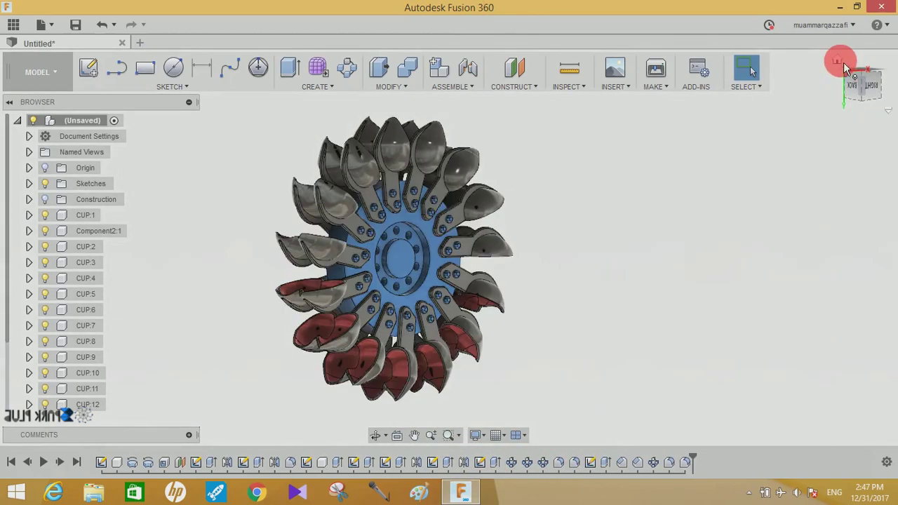
mouse_move(870, 96)
mouse_down()
mouse_move(822, 80)
mouse_move(680, 66)
mouse_move(661, 3)
mouse_move(859, 76)
mouse_move(688, 215)
mouse_up()
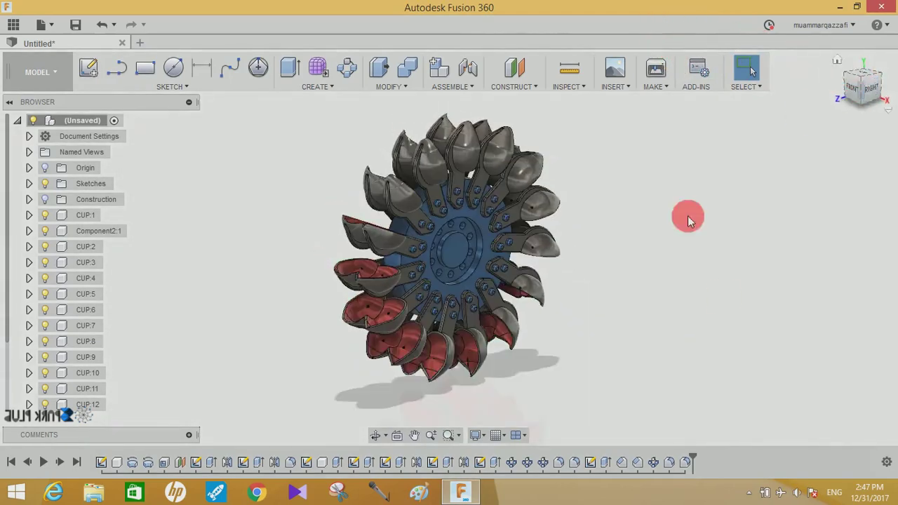